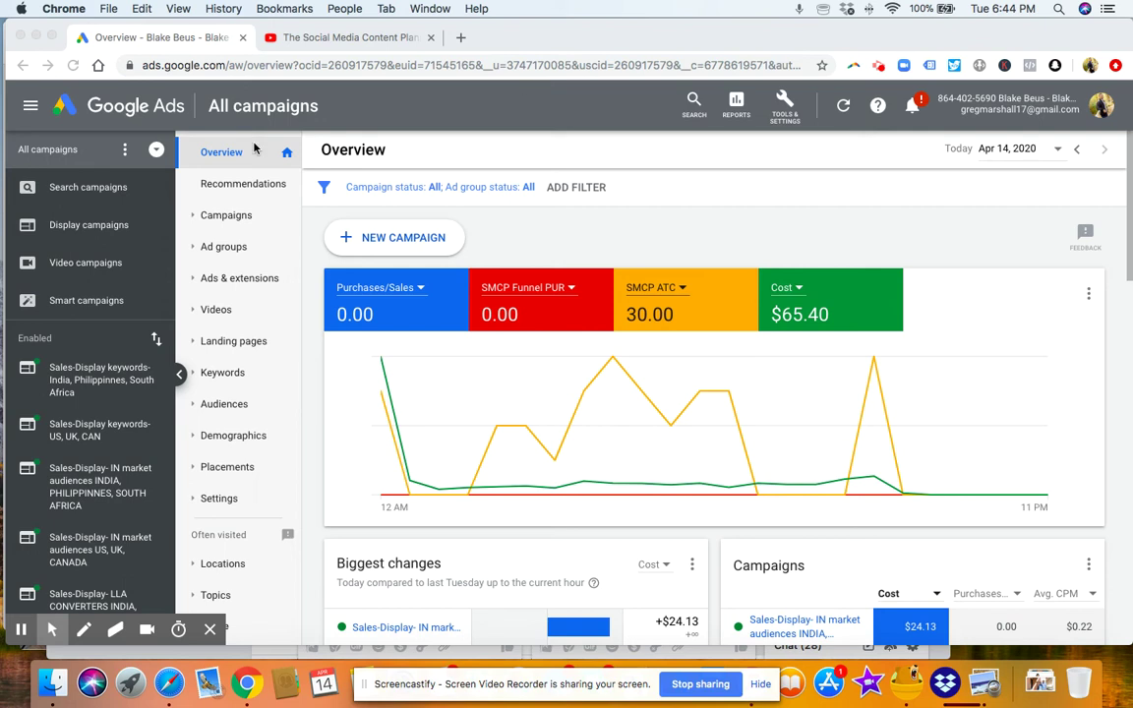
Start a new campaign without a goal's guidance and choose Video as the campaign type
click(221, 217)
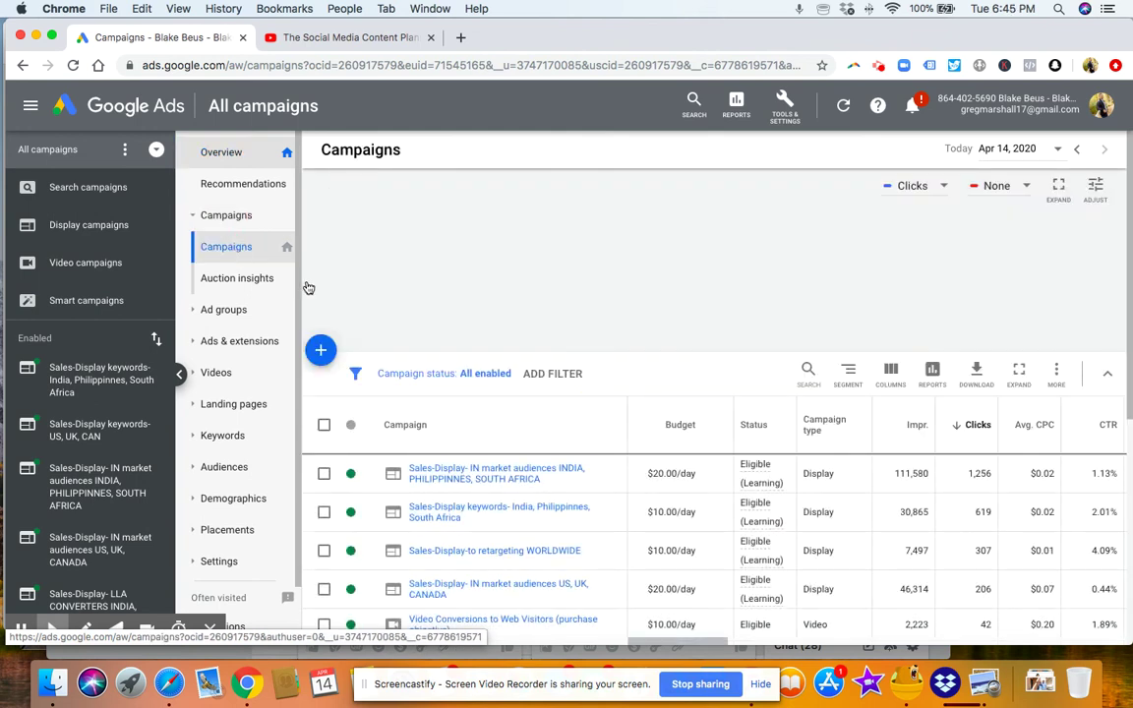
click(321, 351)
click(421, 417)
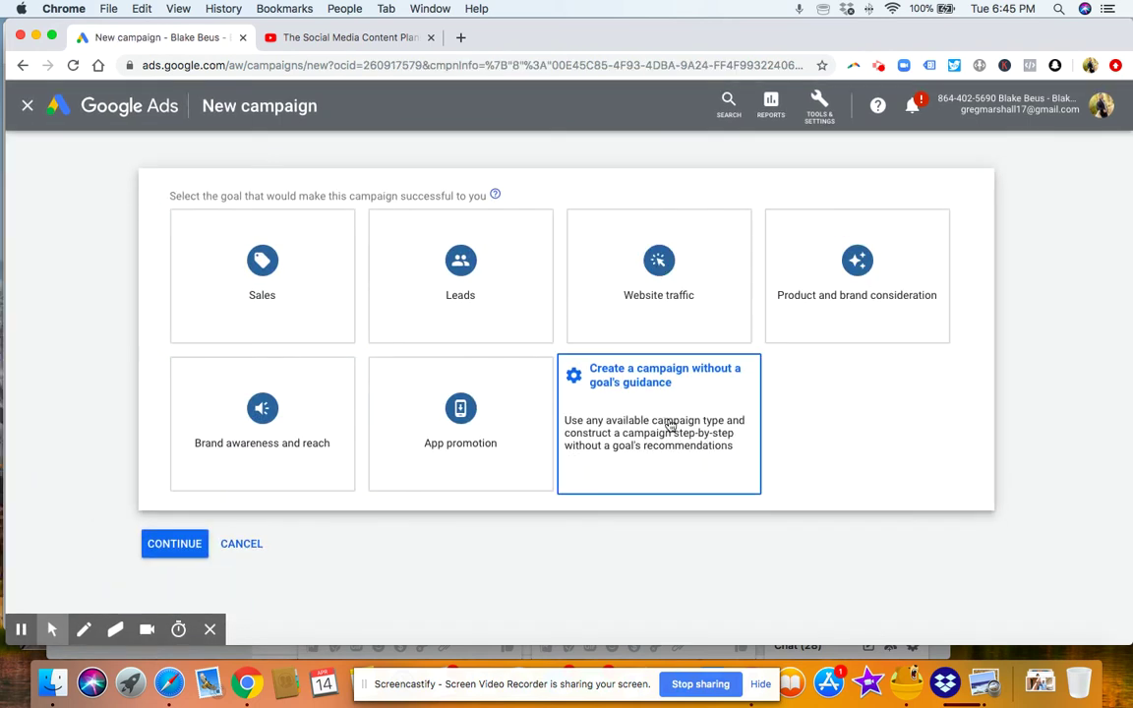
click(626, 426)
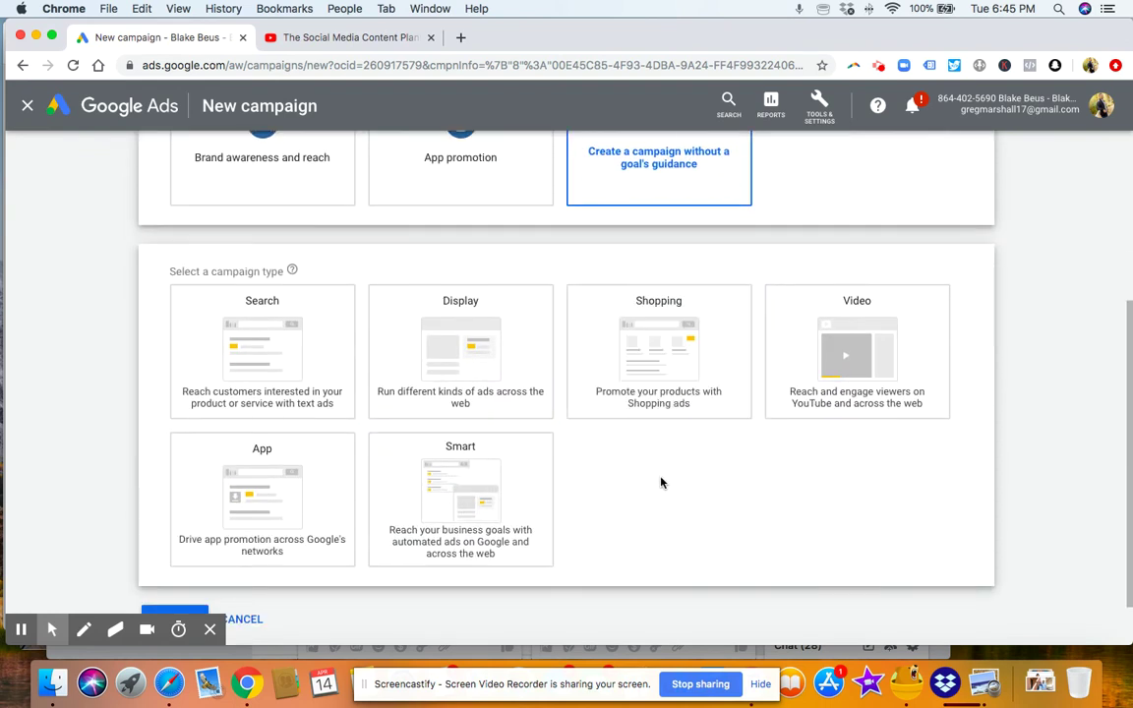
click(855, 344)
Review the video campaign subtypes and continue with Custom video campaign selected
scroll(553, 407, up, 2)
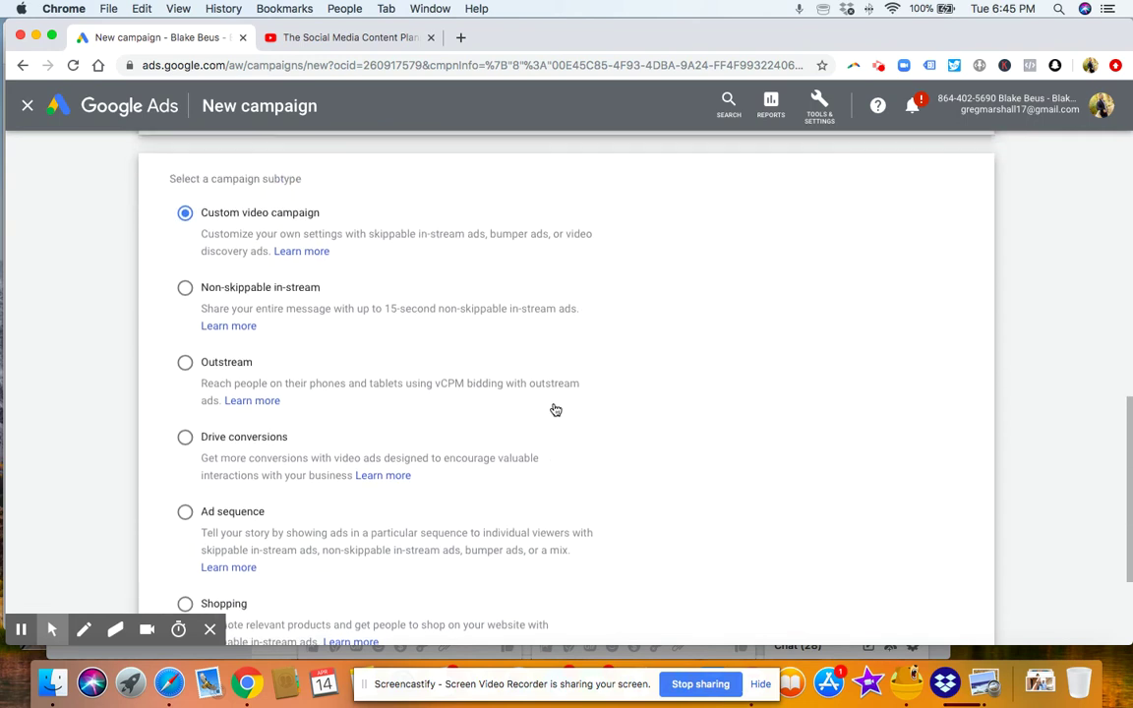
scroll(359, 409, down, 2)
scroll(336, 404, up, 2)
scroll(292, 213, up, 1)
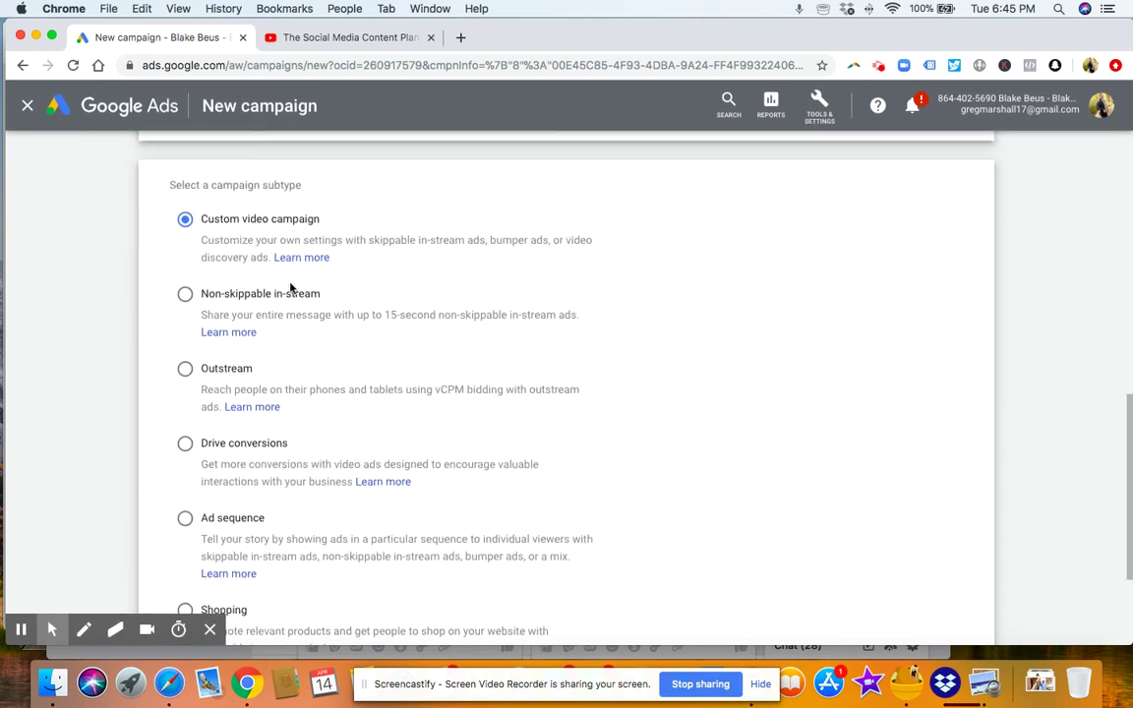
scroll(375, 347, down, 1)
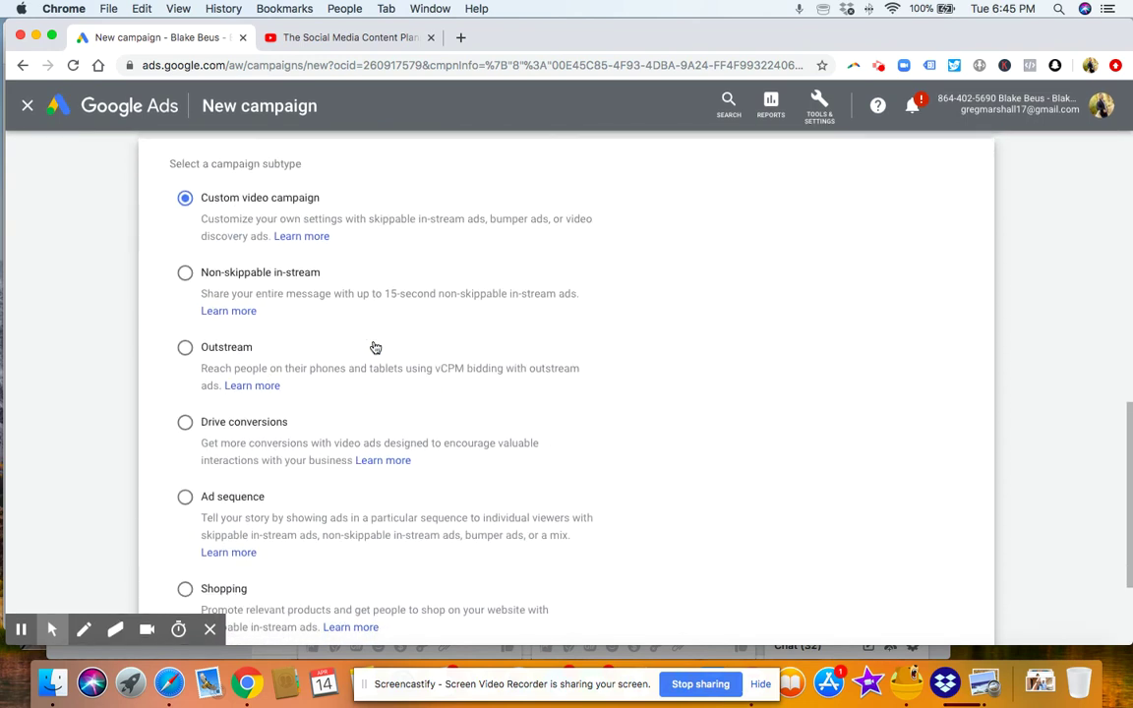
scroll(306, 383, down, 5)
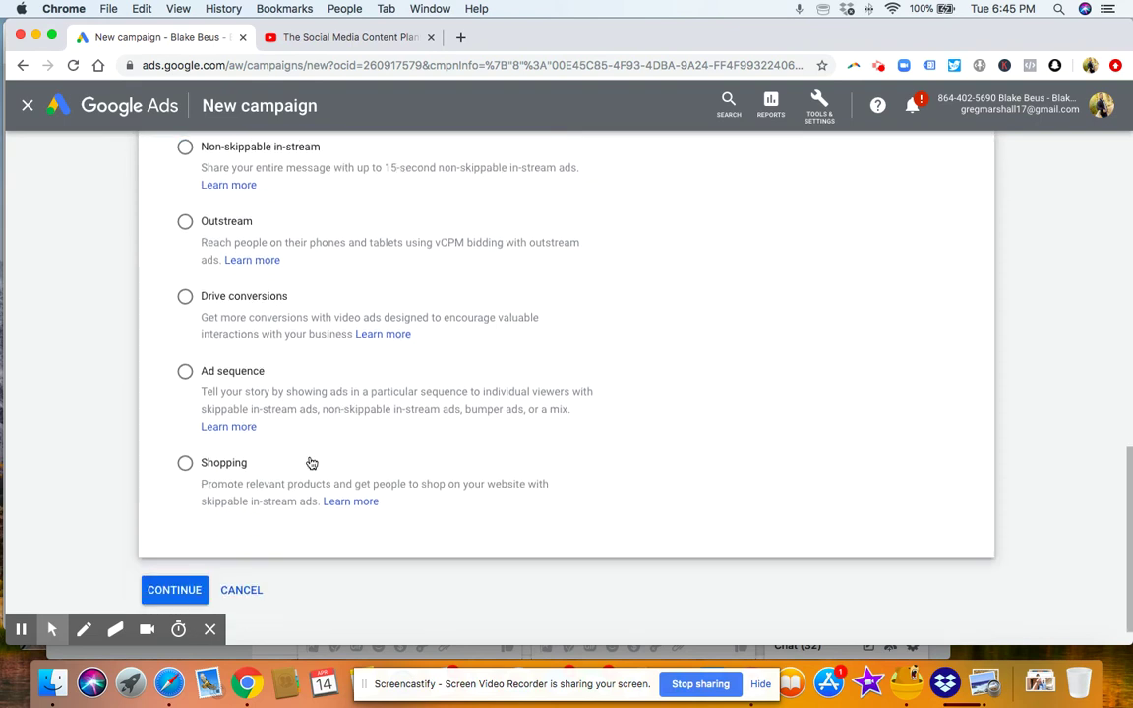
scroll(295, 423, up, 2)
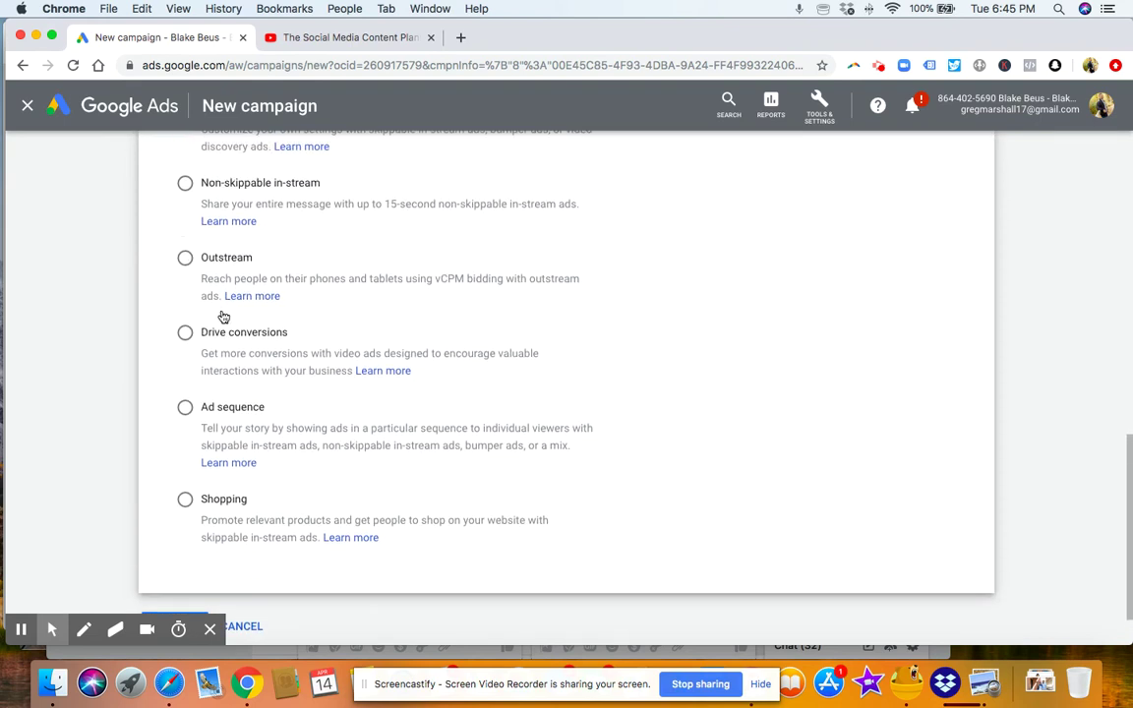
scroll(392, 377, down, 3)
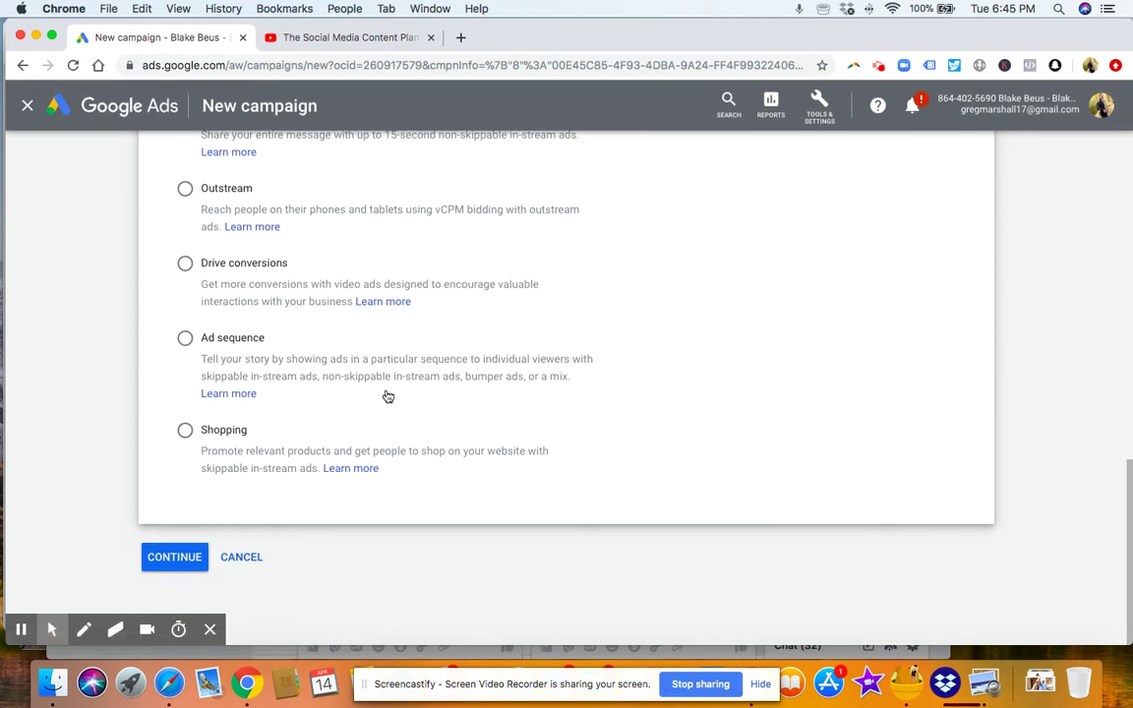
click(177, 558)
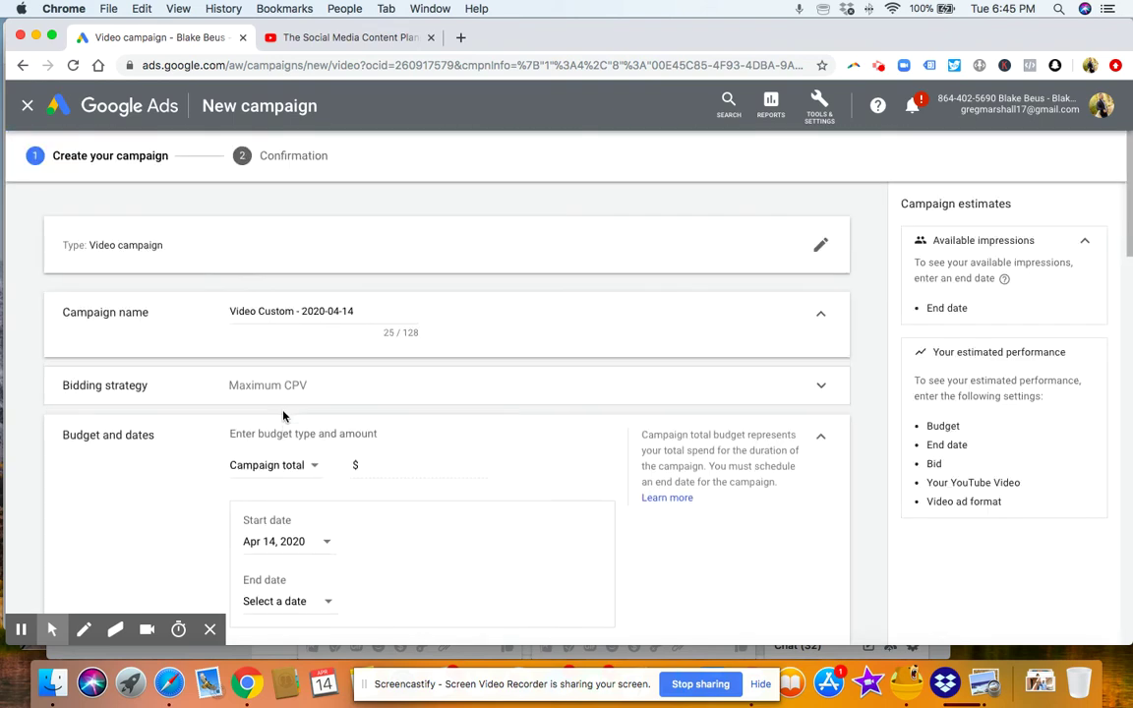
Replace the default campaign name with "test"
drag(368, 310, 104, 311)
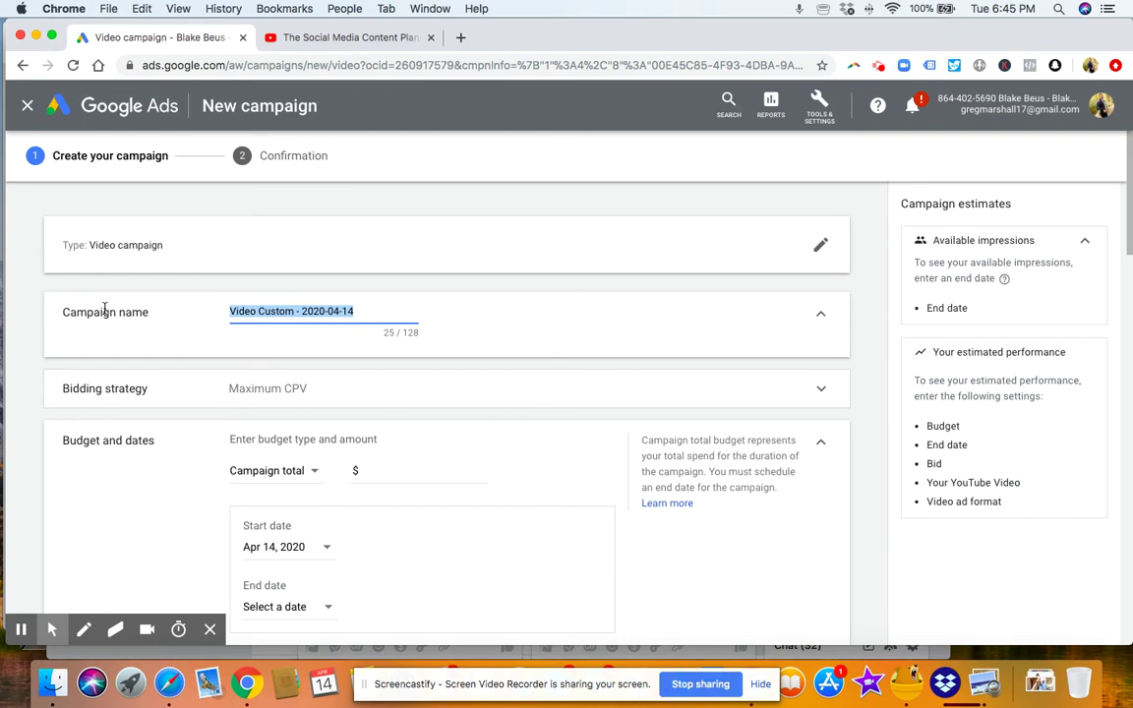
text(test)
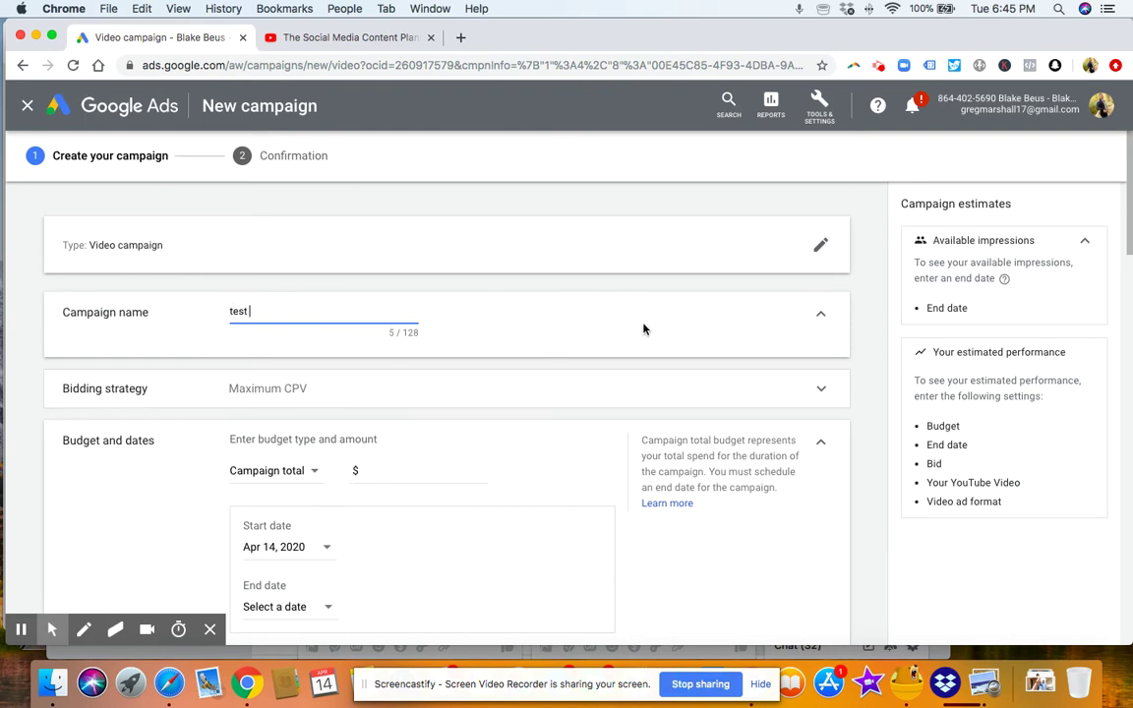
click(155, 490)
Change the budget type to Daily and set the amount to $5.00
click(286, 473)
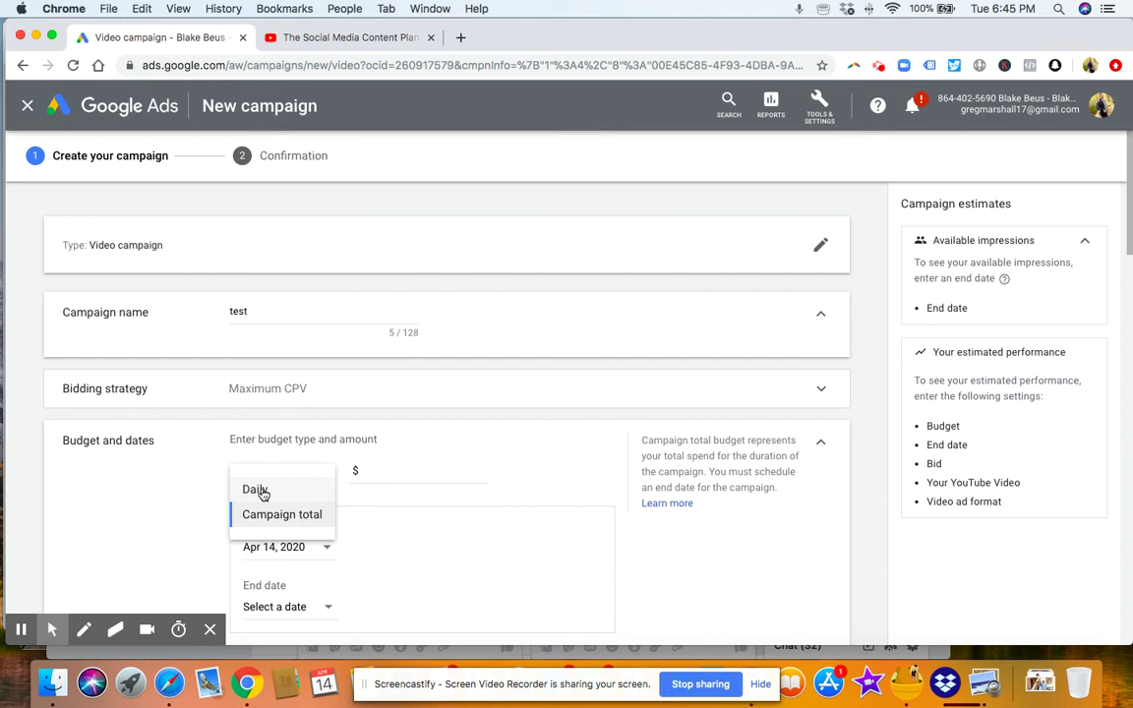
click(259, 491)
click(403, 467)
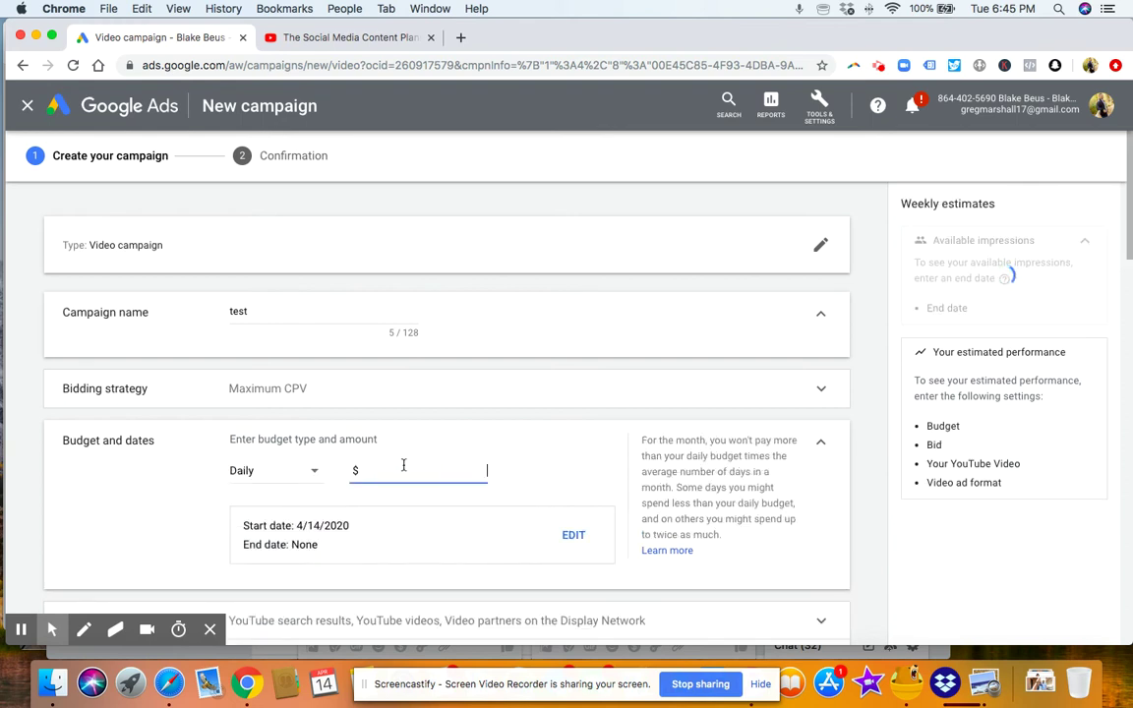
text(5)
click(149, 508)
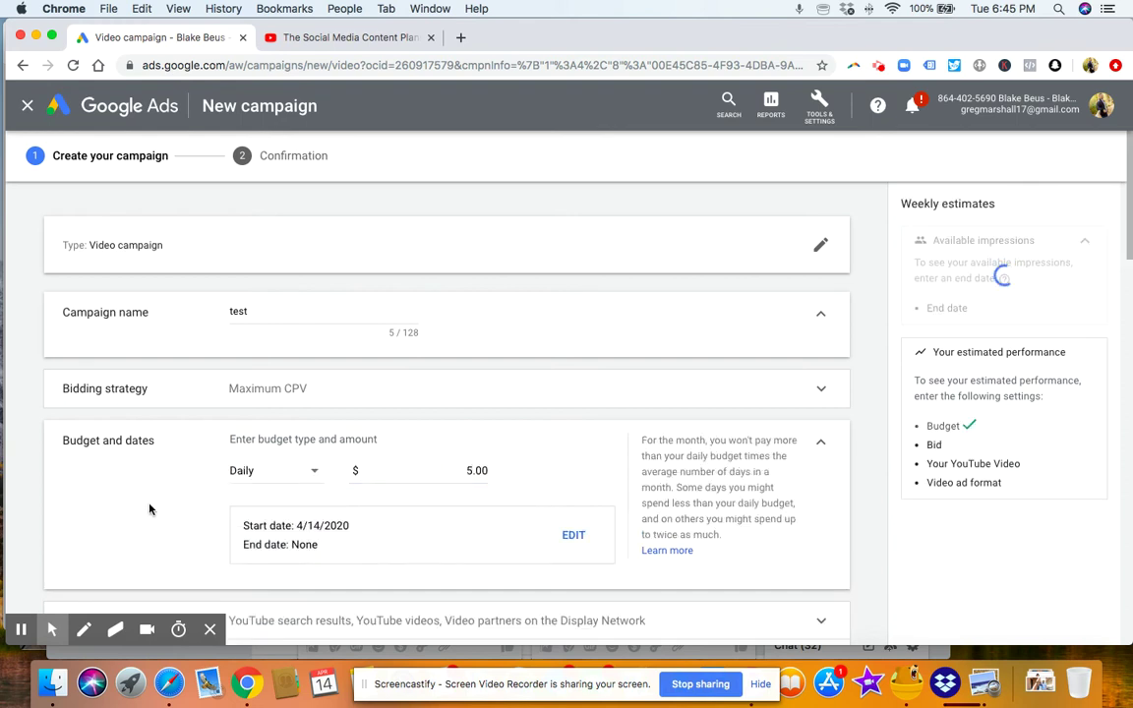
Expand the Networks settings and switch Video partners on the Display Network off and back on
scroll(149, 508, down, 5)
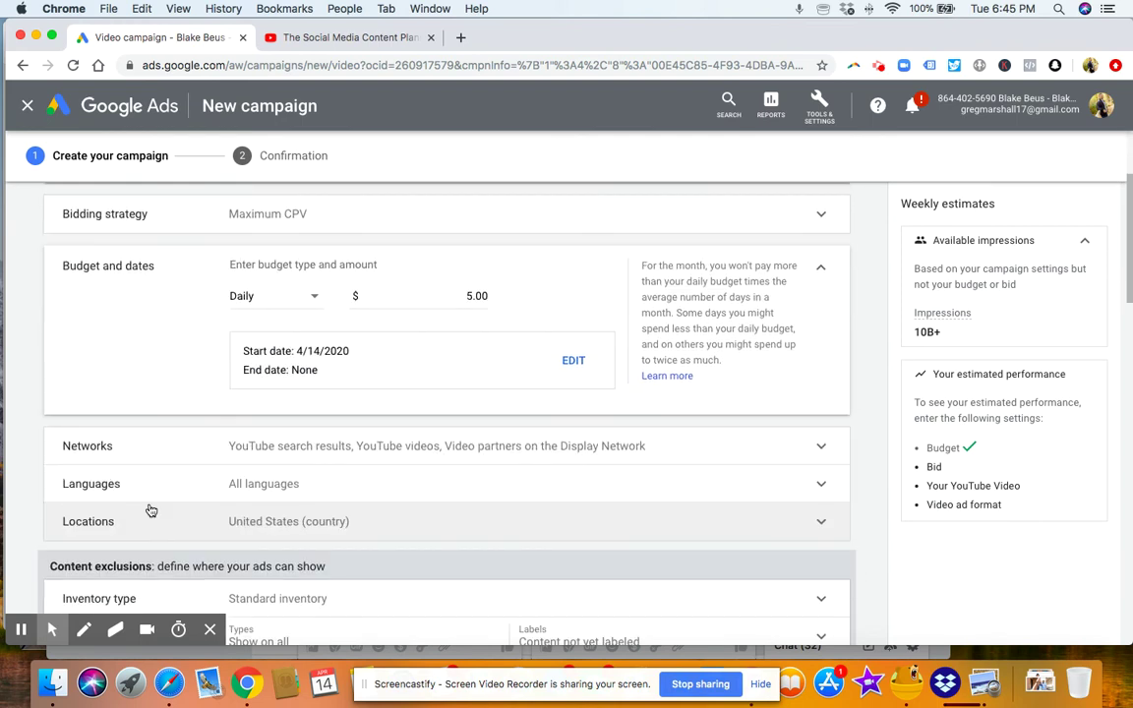
click(716, 411)
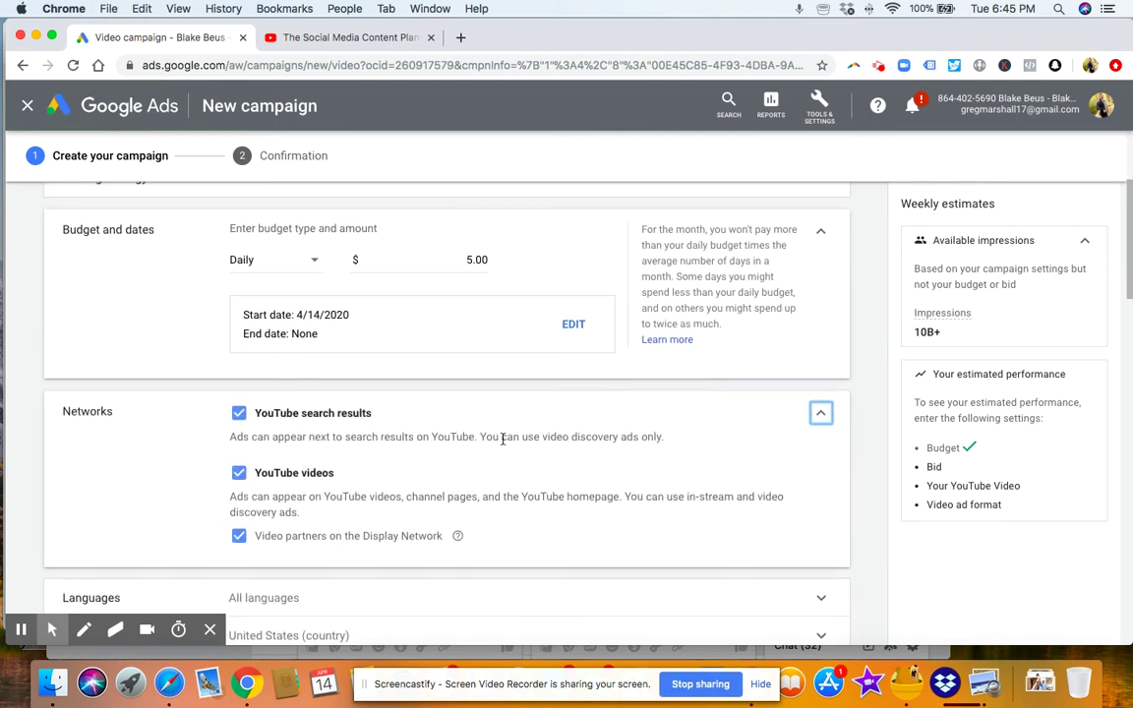
click(240, 537)
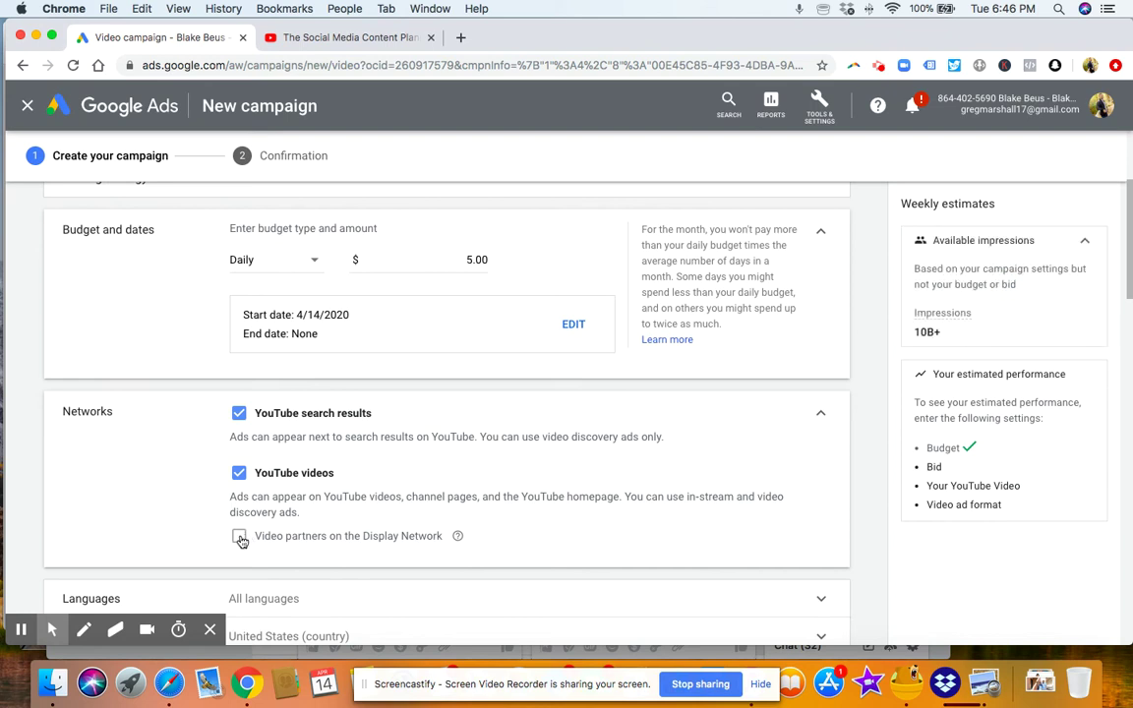
click(240, 537)
Set the campaign's target language to English instead of all languages
scroll(142, 490, down, 3)
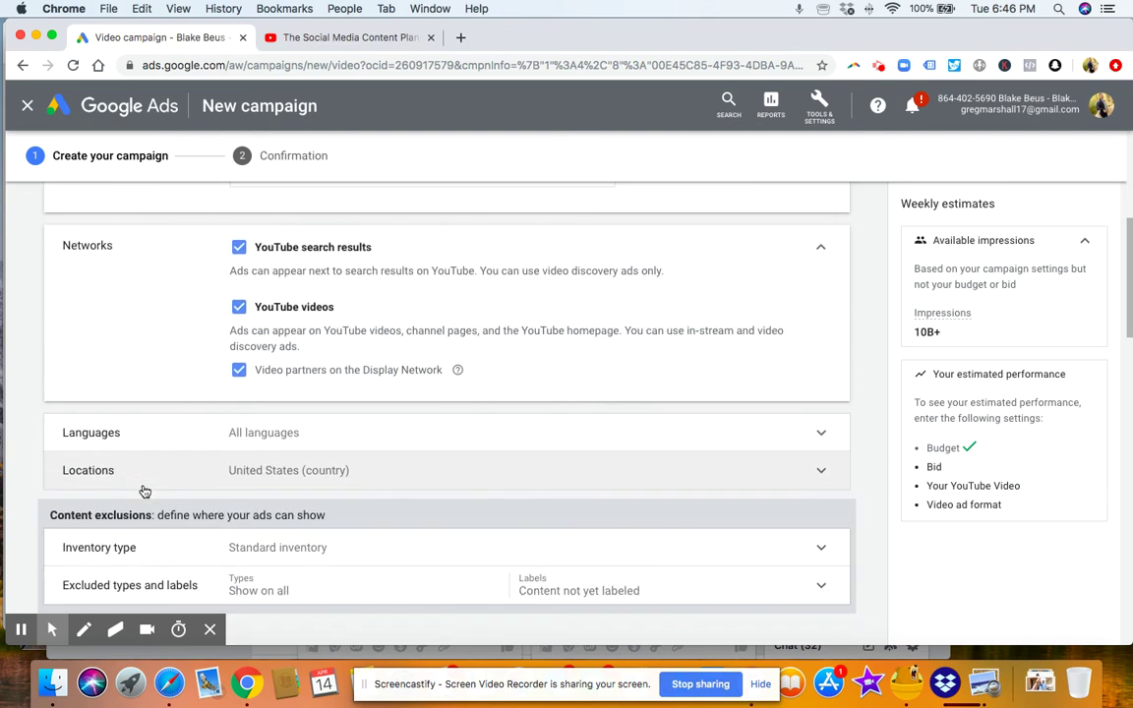
scroll(206, 438, down, 1)
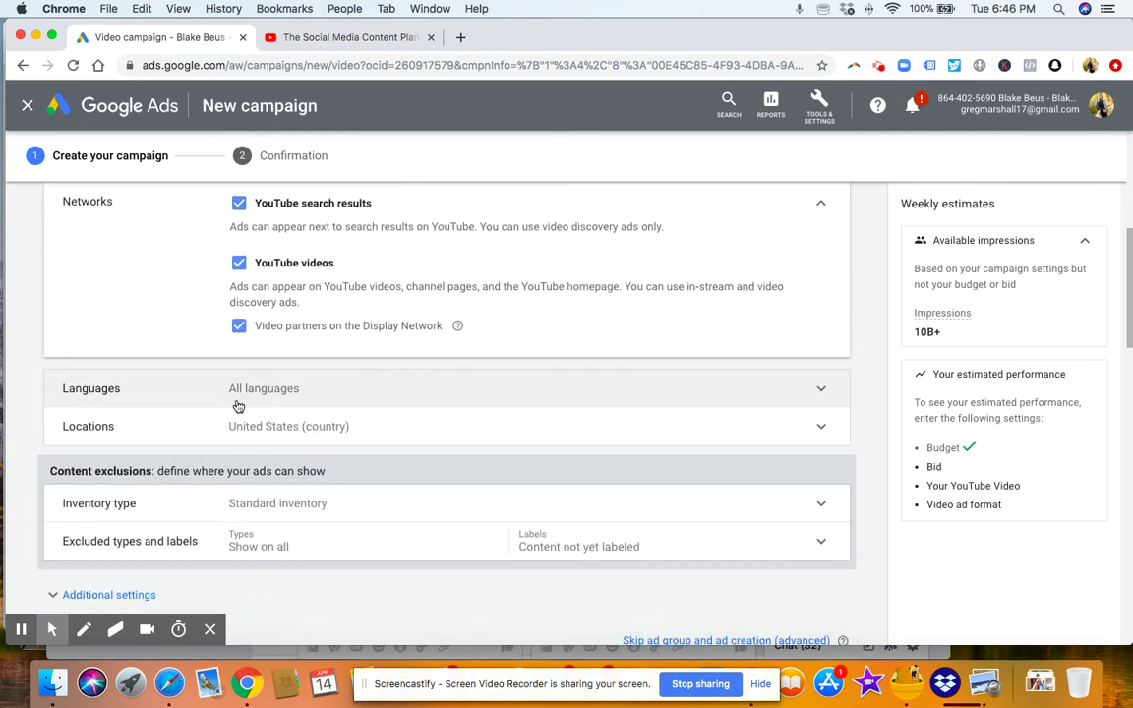
click(406, 398)
click(326, 412)
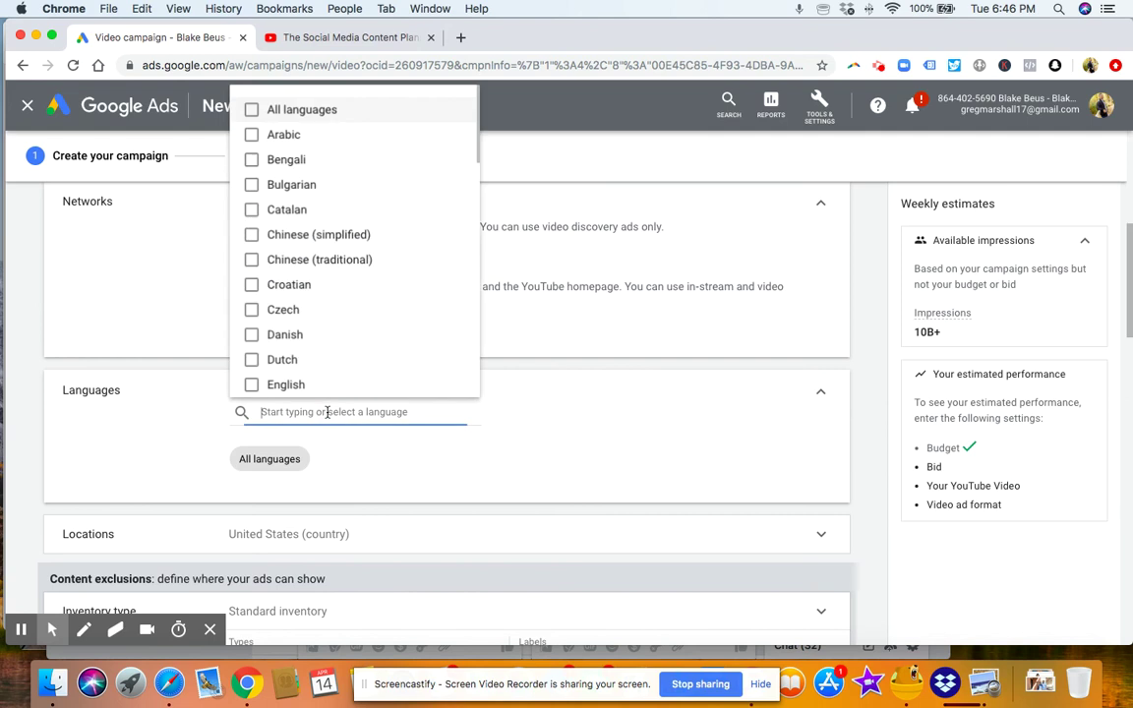
text(eng)
click(262, 454)
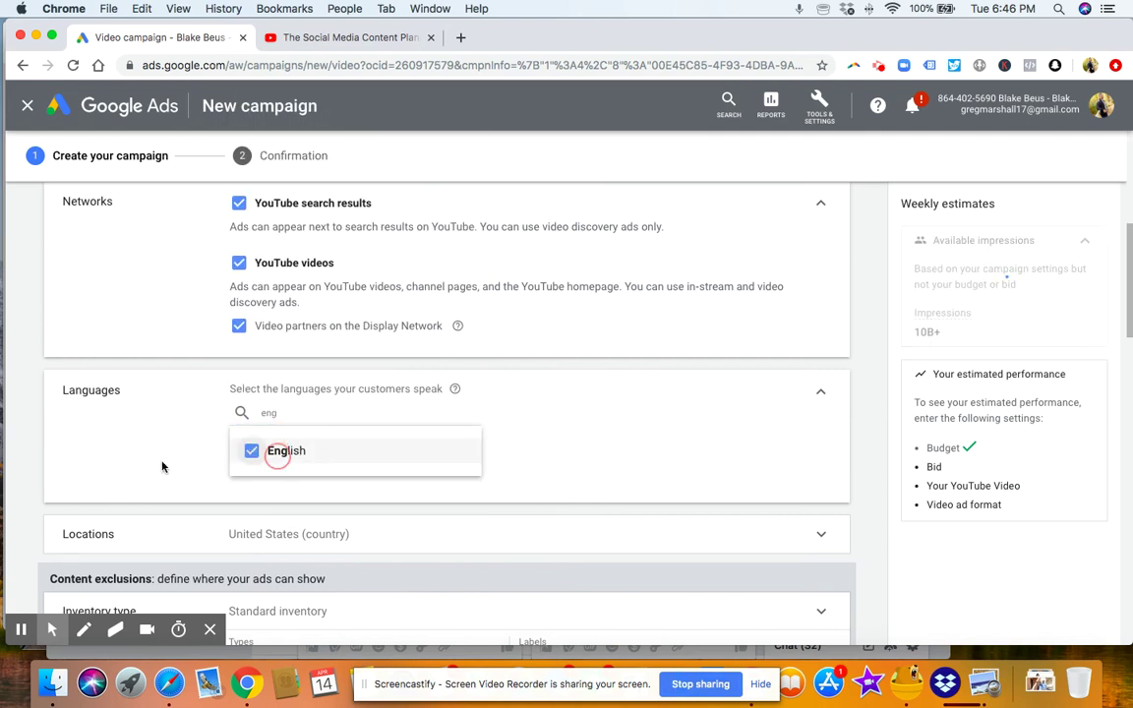
click(137, 486)
Change the location targeting to another location and target the country Canada
scroll(271, 452, down, 2)
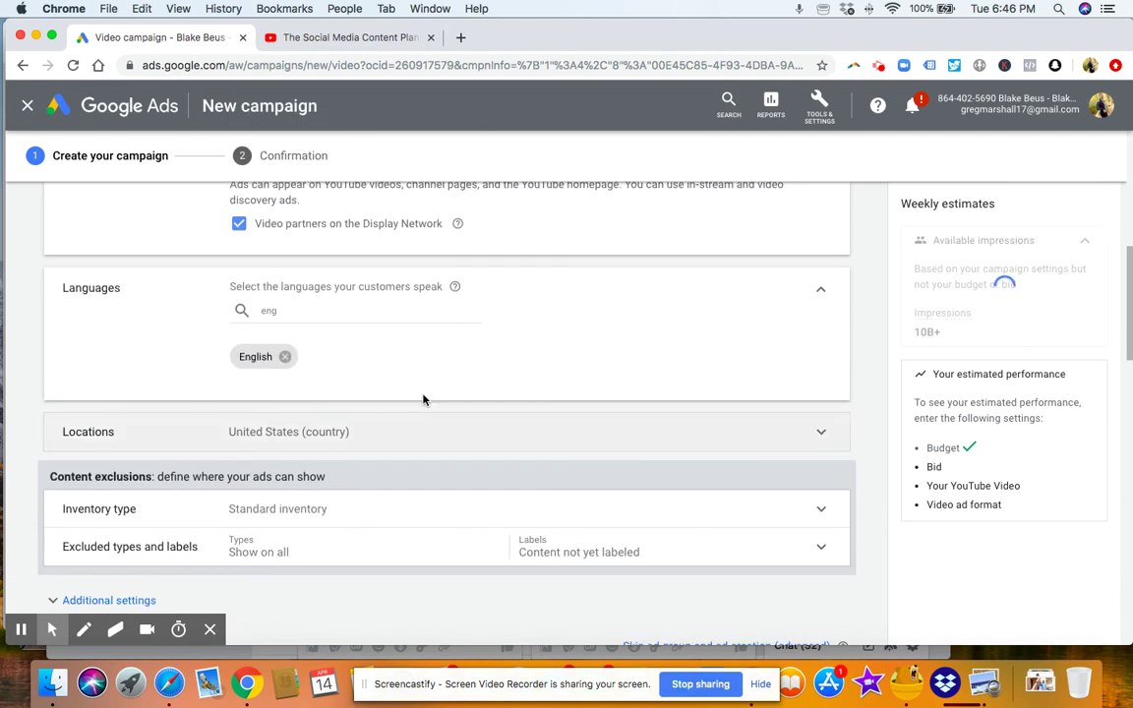
click(392, 440)
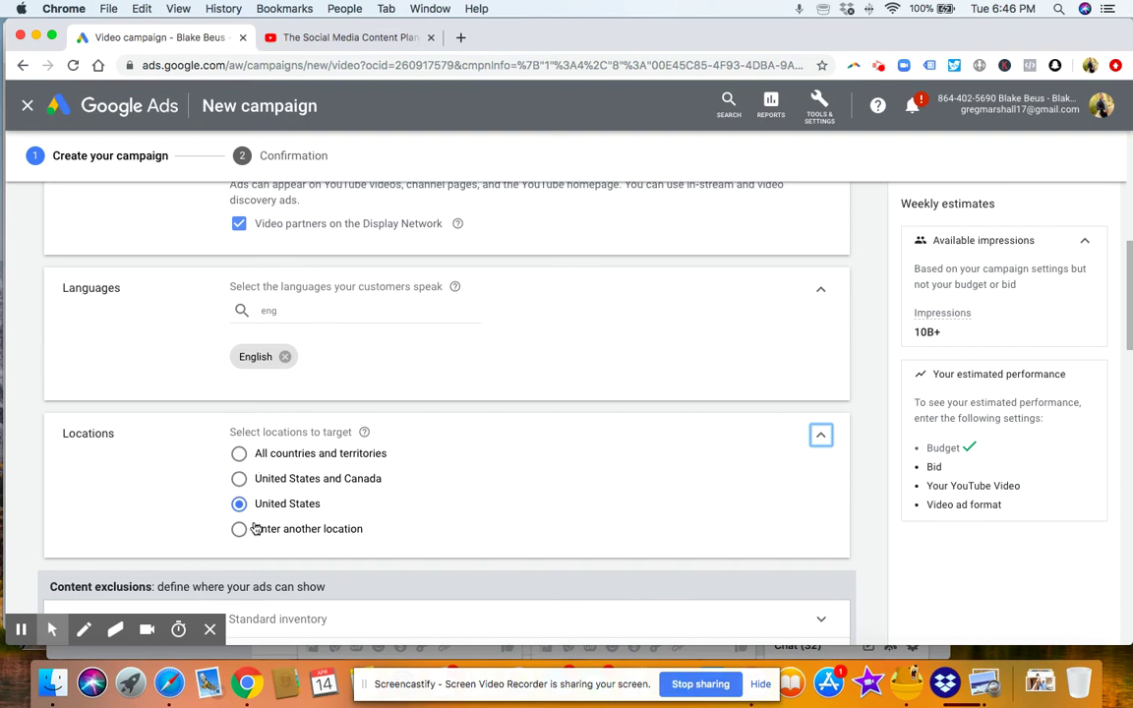
click(241, 530)
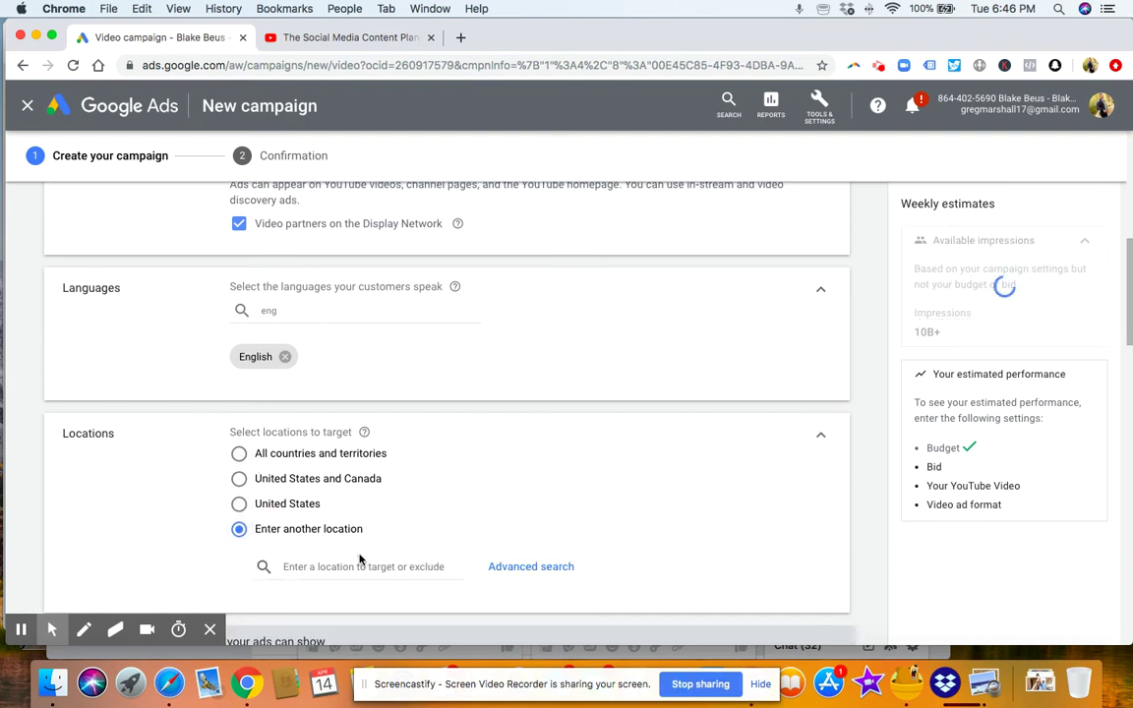
text(c)
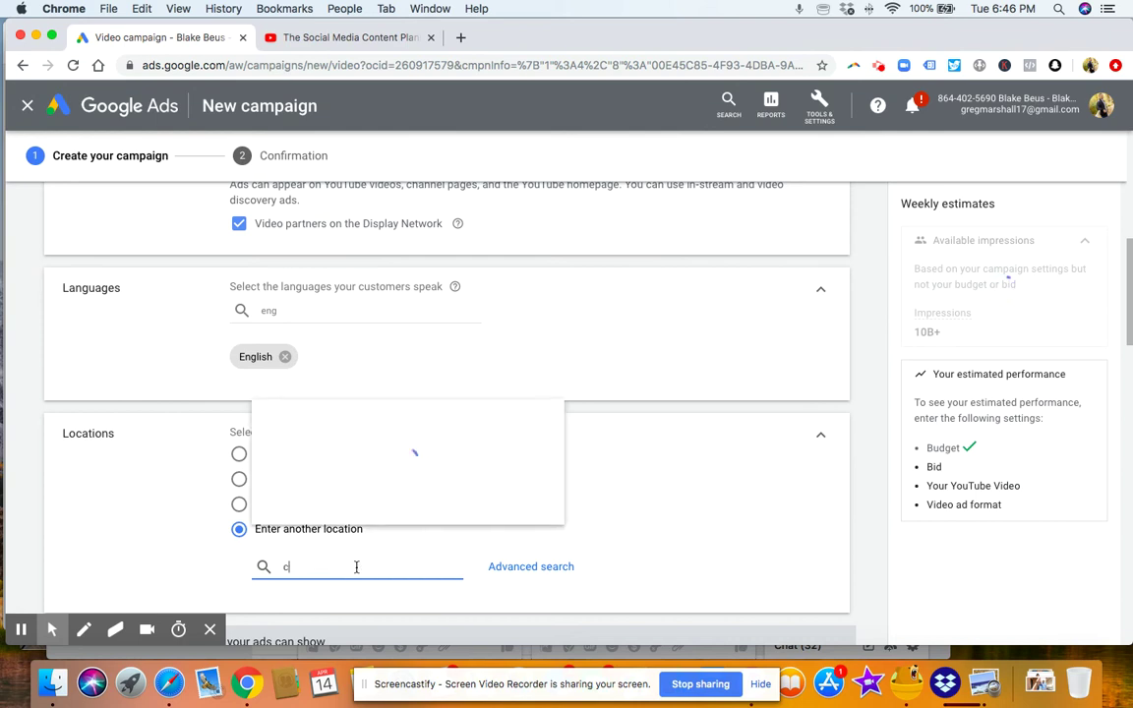
text(anada)
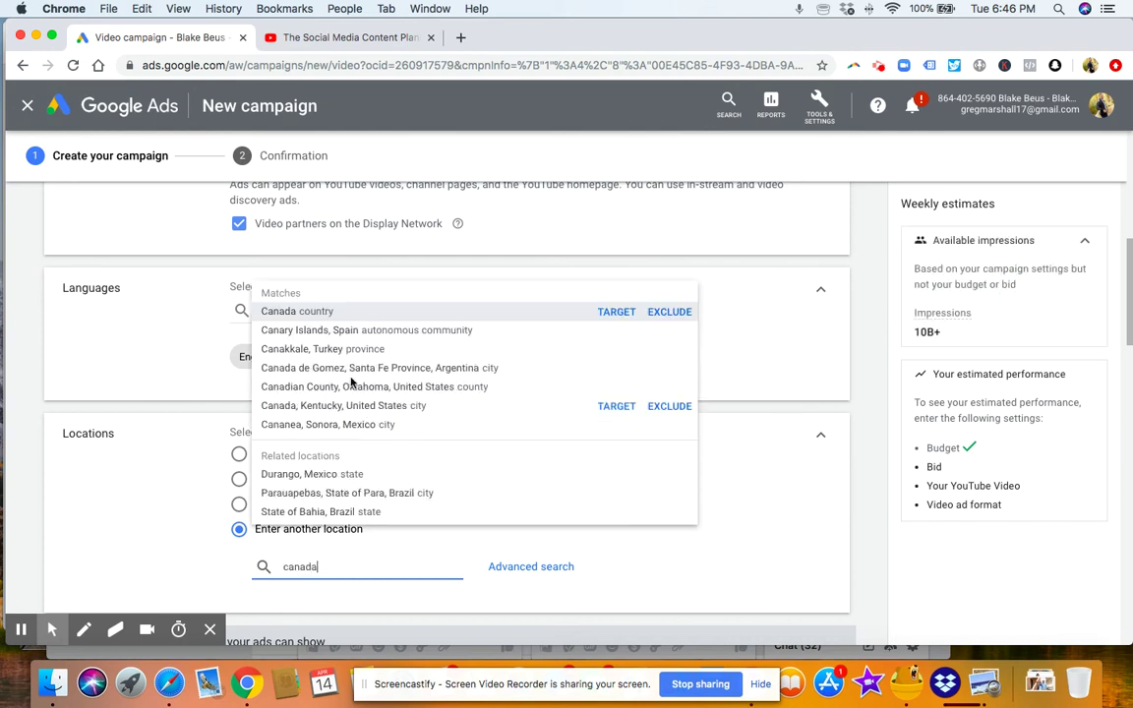
click(617, 313)
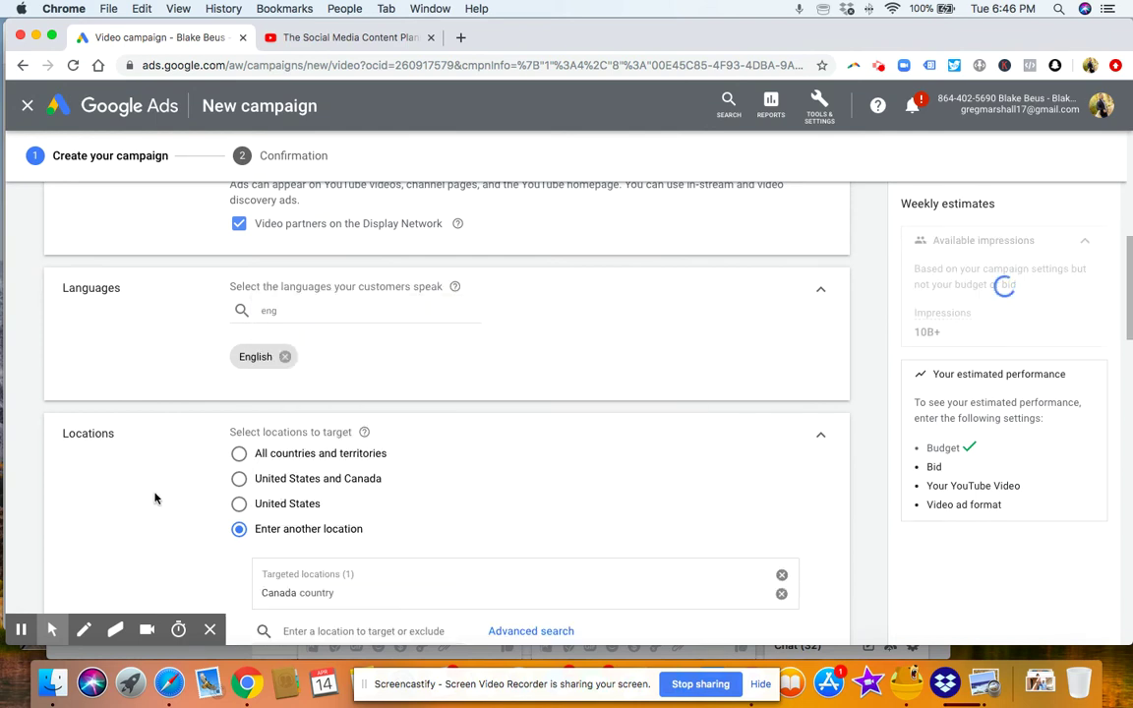
Expand the campaign's additional settings below the content exclusions
scroll(163, 495, down, 5)
scroll(167, 496, down, 3)
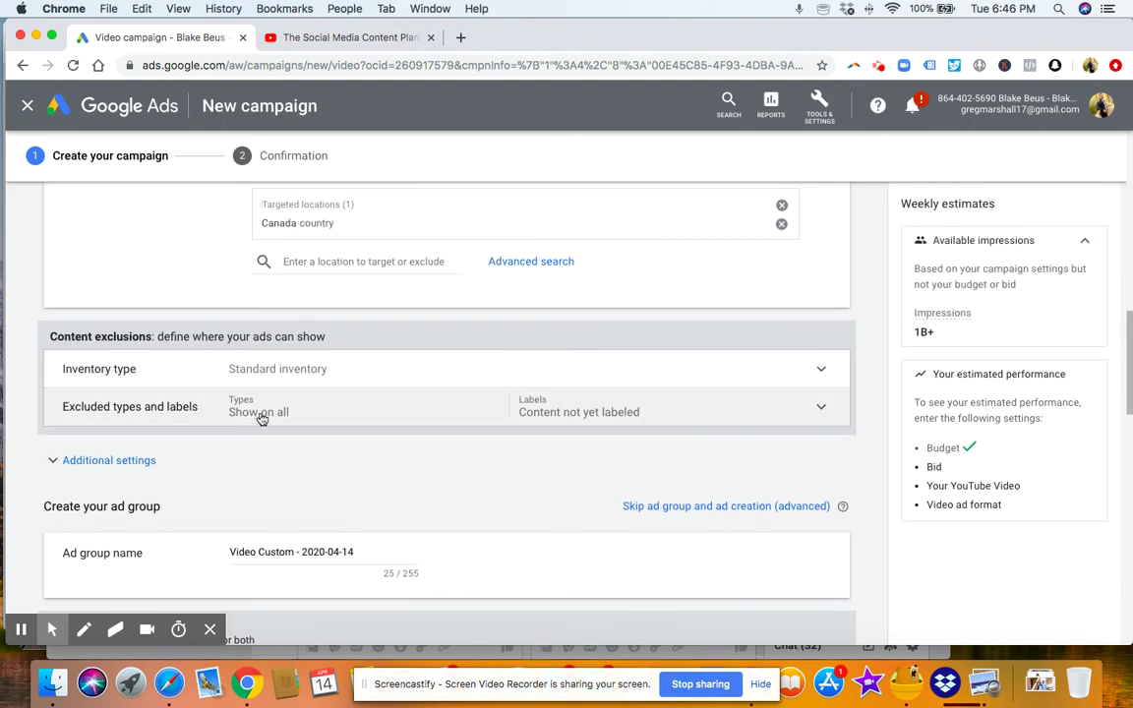
click(112, 462)
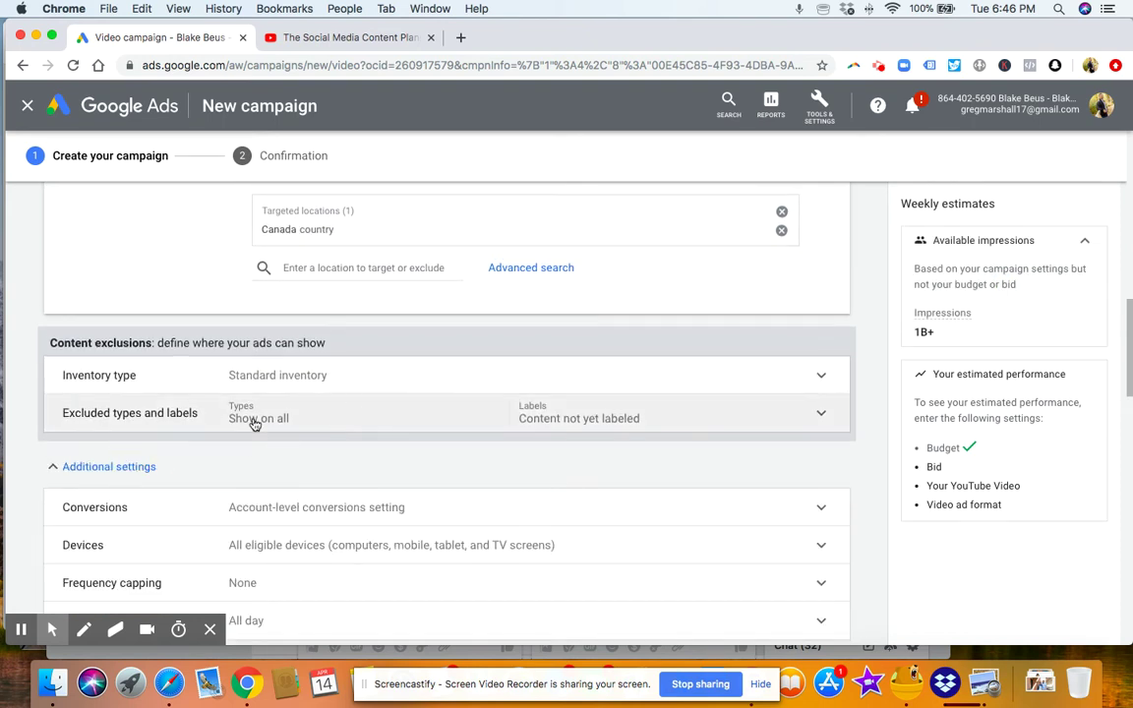
Expand the Devices setting, try specific targeting for devices, and switch back to showing on all eligible devices
scroll(348, 439, down, 1)
scroll(348, 439, down, 3)
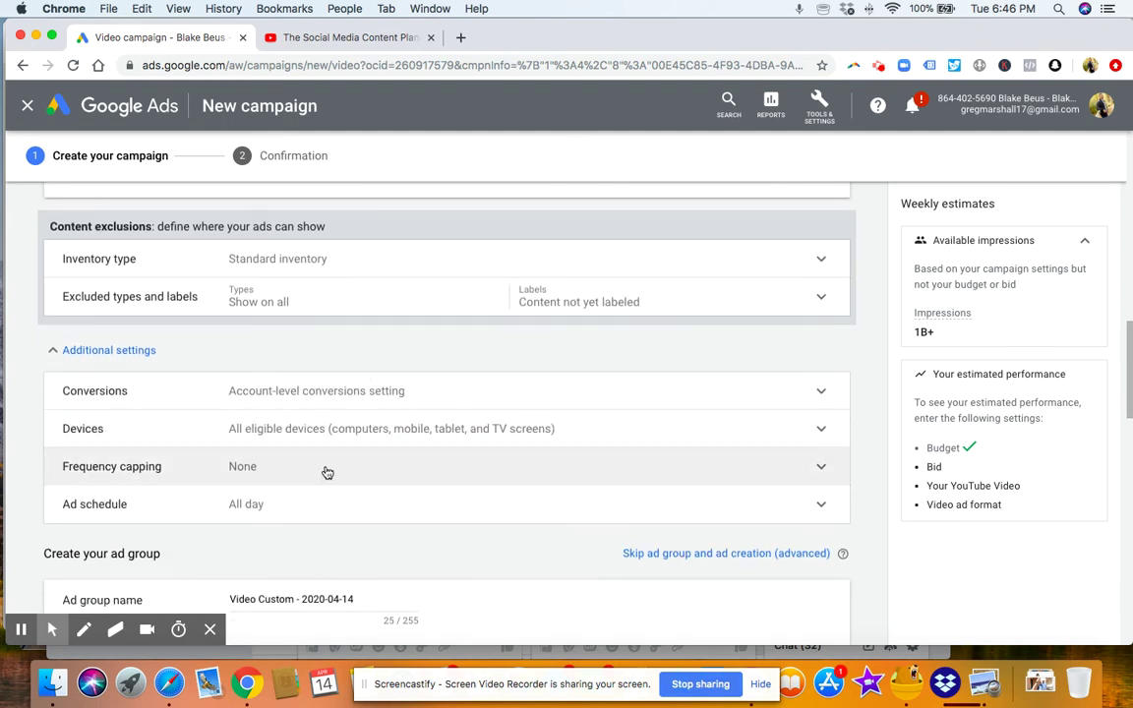
scroll(501, 515, down, 5)
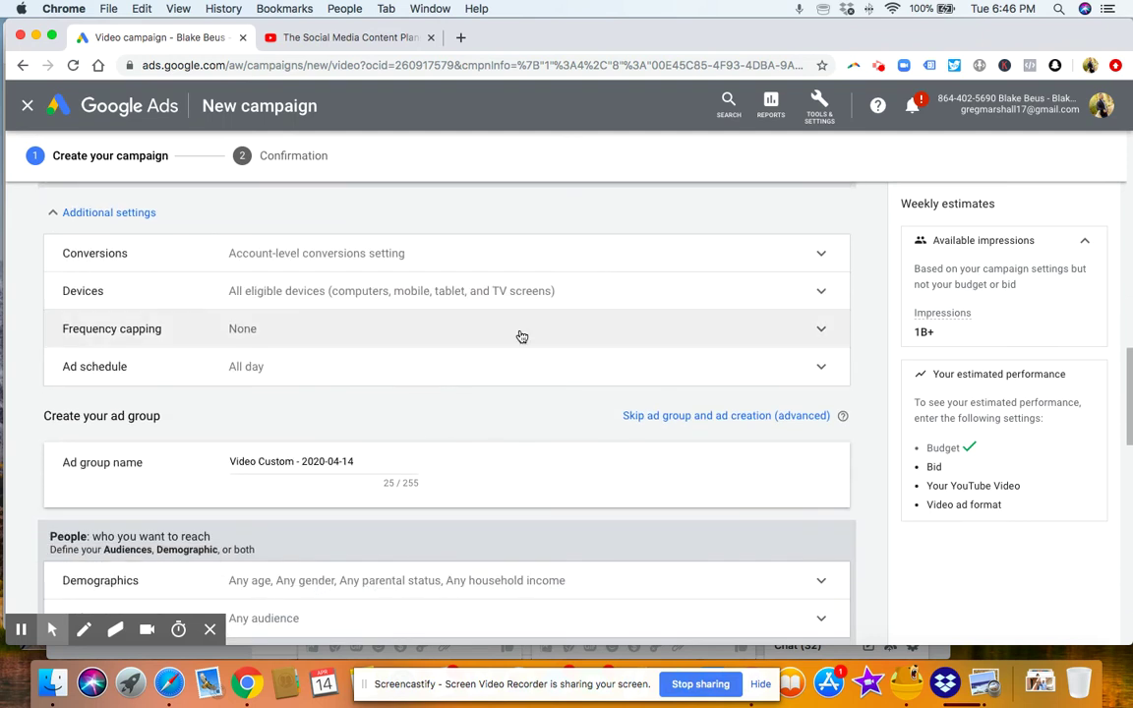
scroll(452, 354, down, 2)
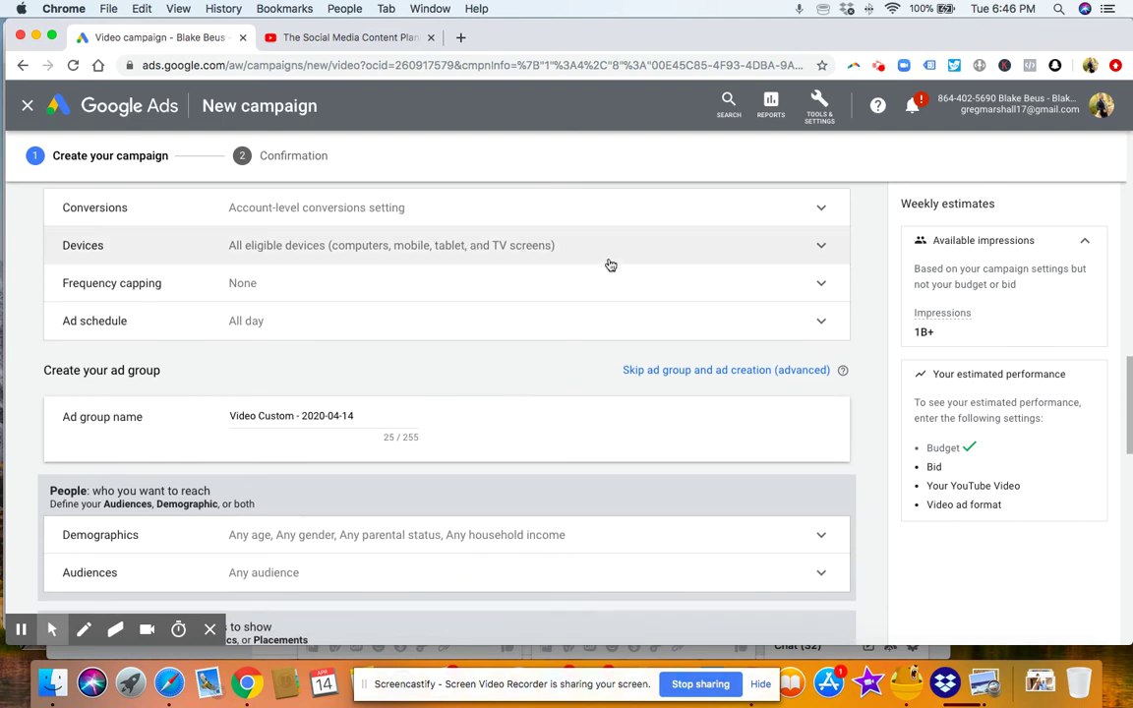
click(647, 256)
click(239, 292)
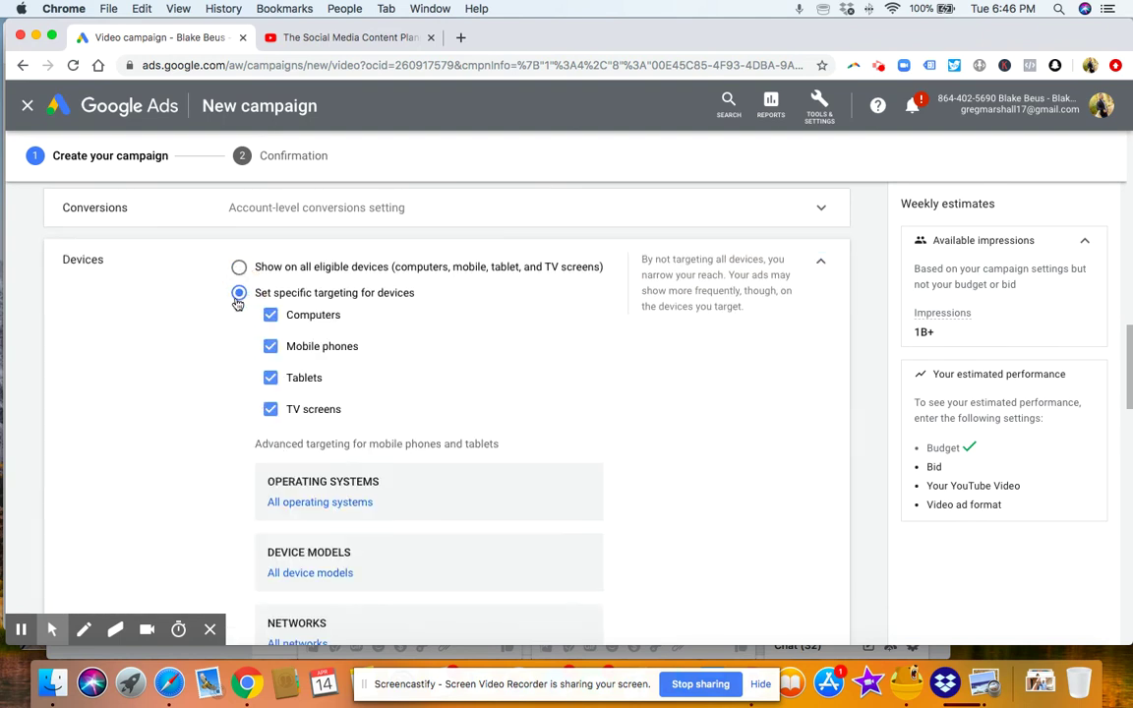
click(239, 267)
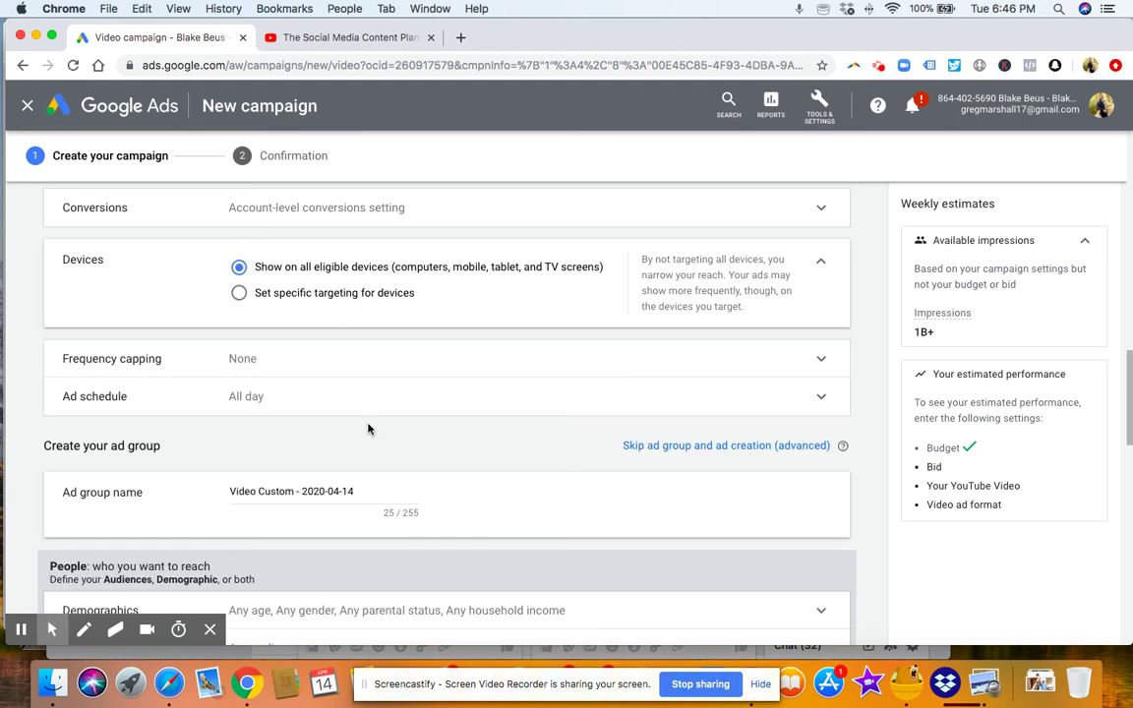
Rename the ad group as "test group"
scroll(379, 422, down, 2)
scroll(383, 421, down, 1)
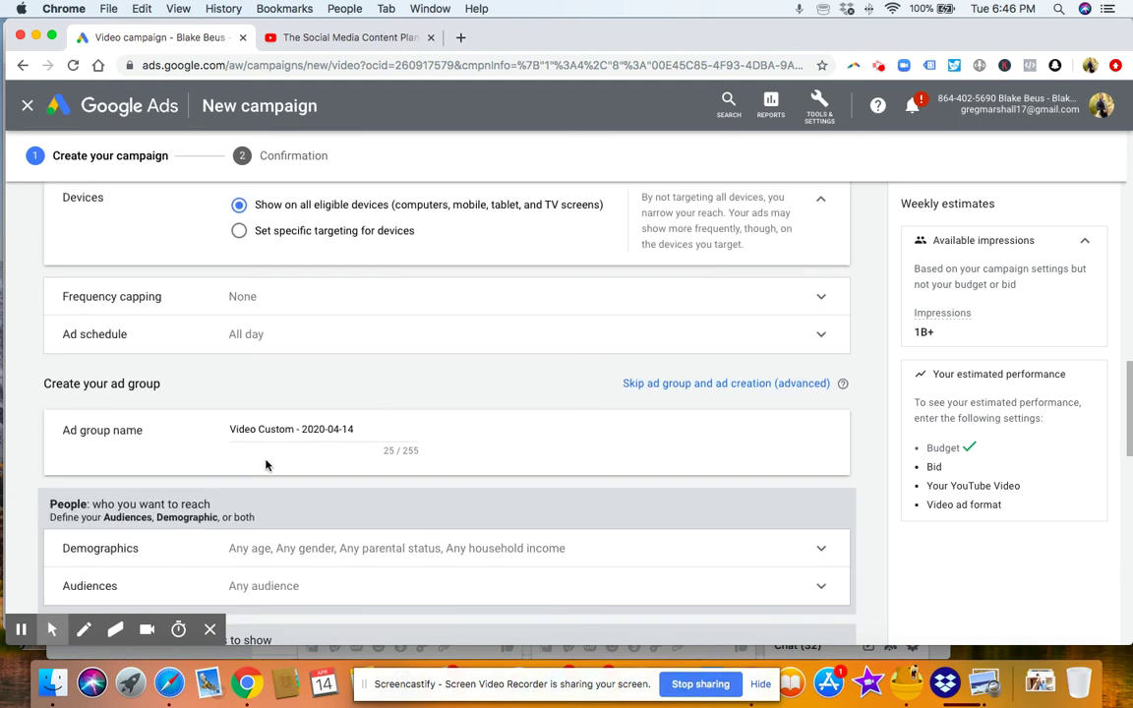
drag(379, 445, 190, 419)
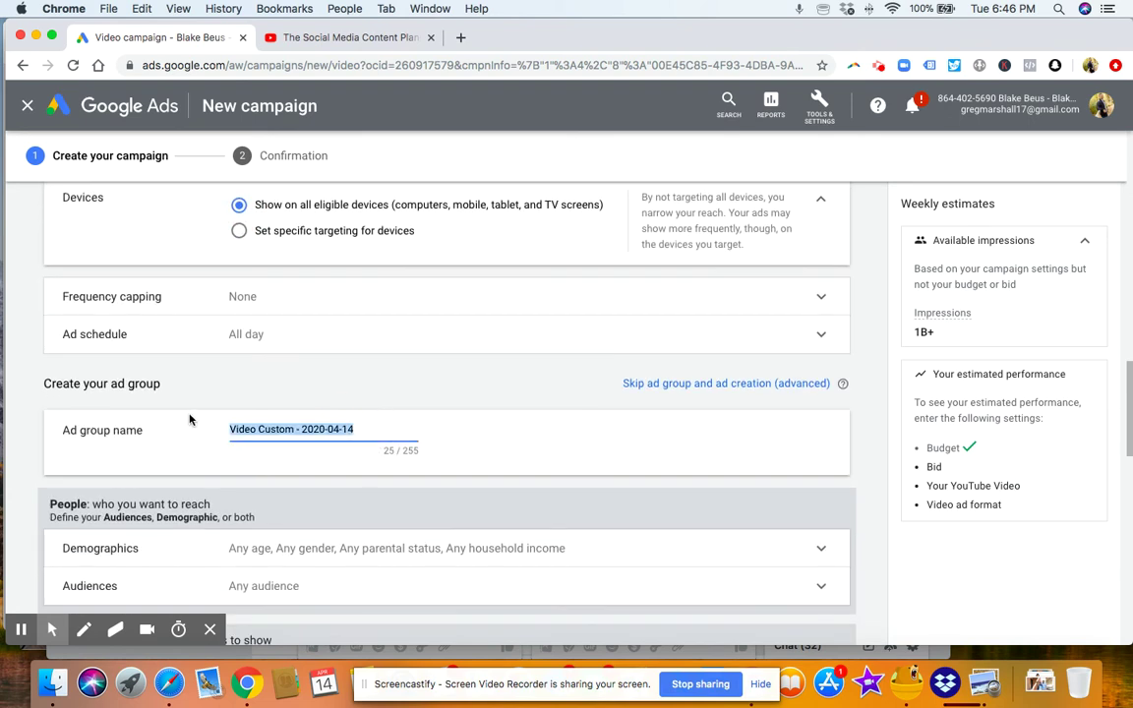
text(test group)
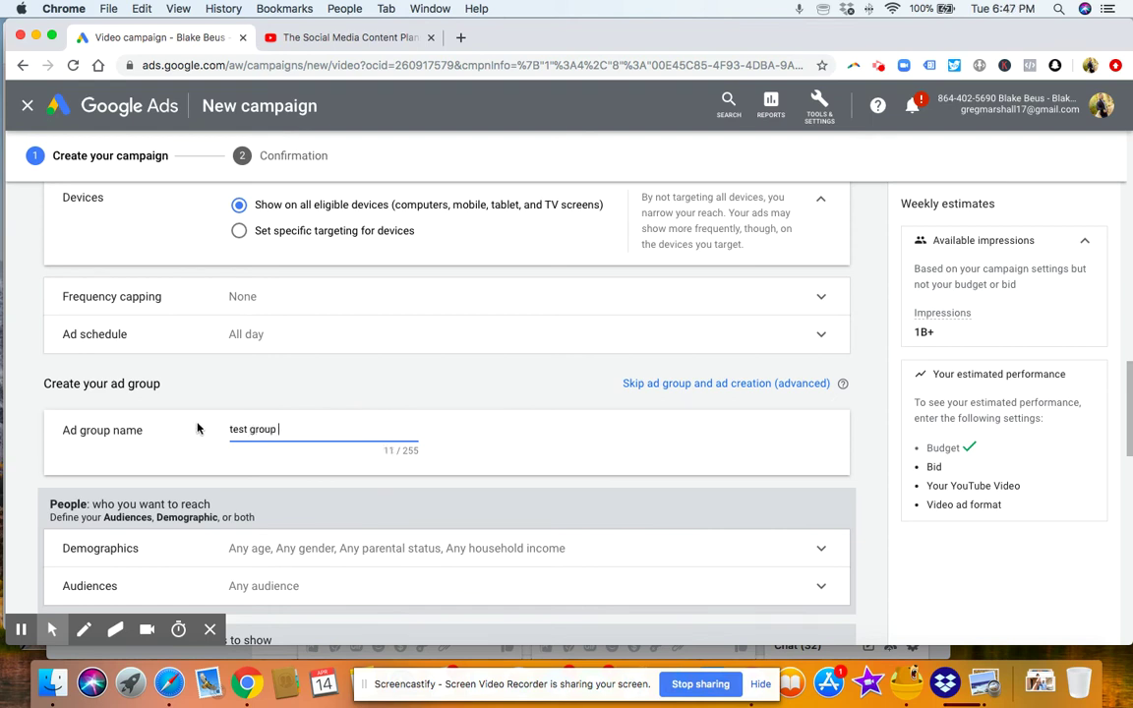
Expand the ad group's Demographics and review the gender, age, parental status and household income options
scroll(196, 429, down, 3)
click(614, 445)
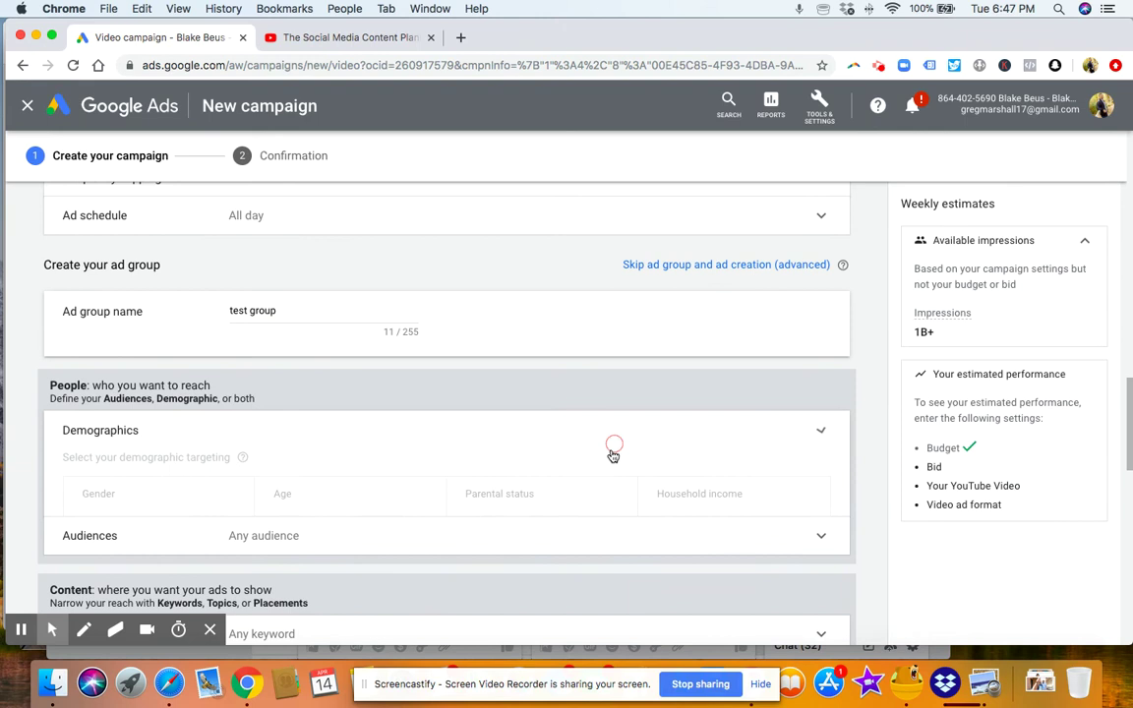
scroll(422, 475, down, 2)
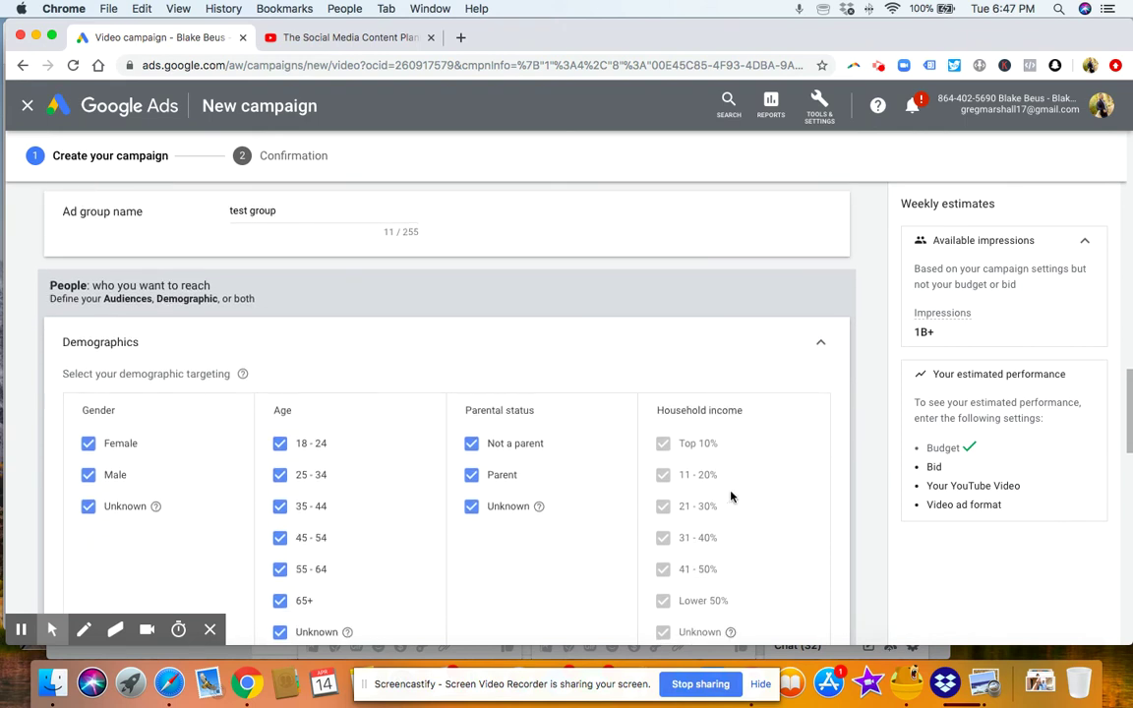
scroll(581, 491, down, 3)
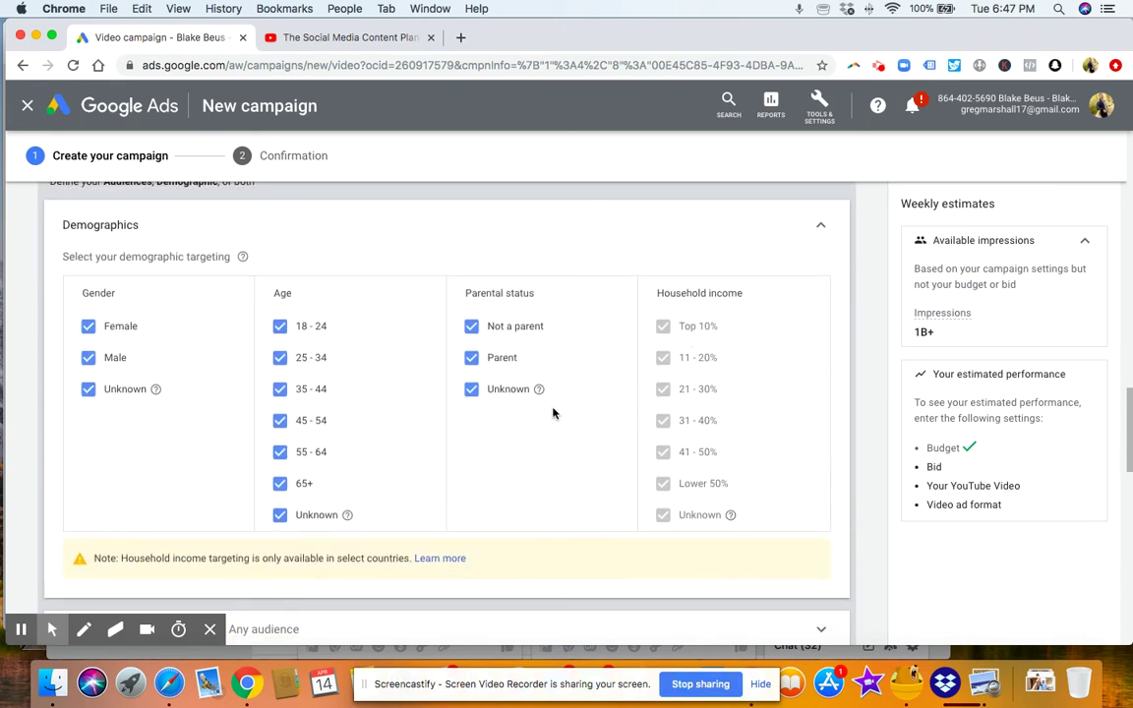
scroll(560, 442, down, 5)
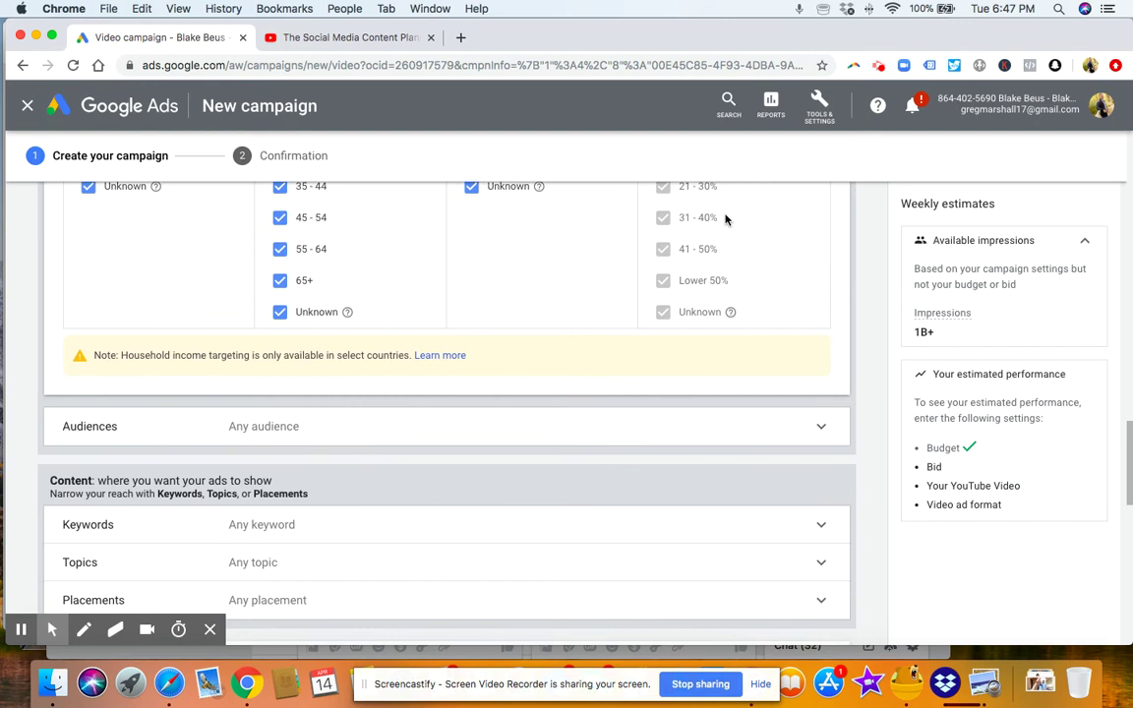
scroll(708, 231, up, 2)
scroll(295, 443, up, 1)
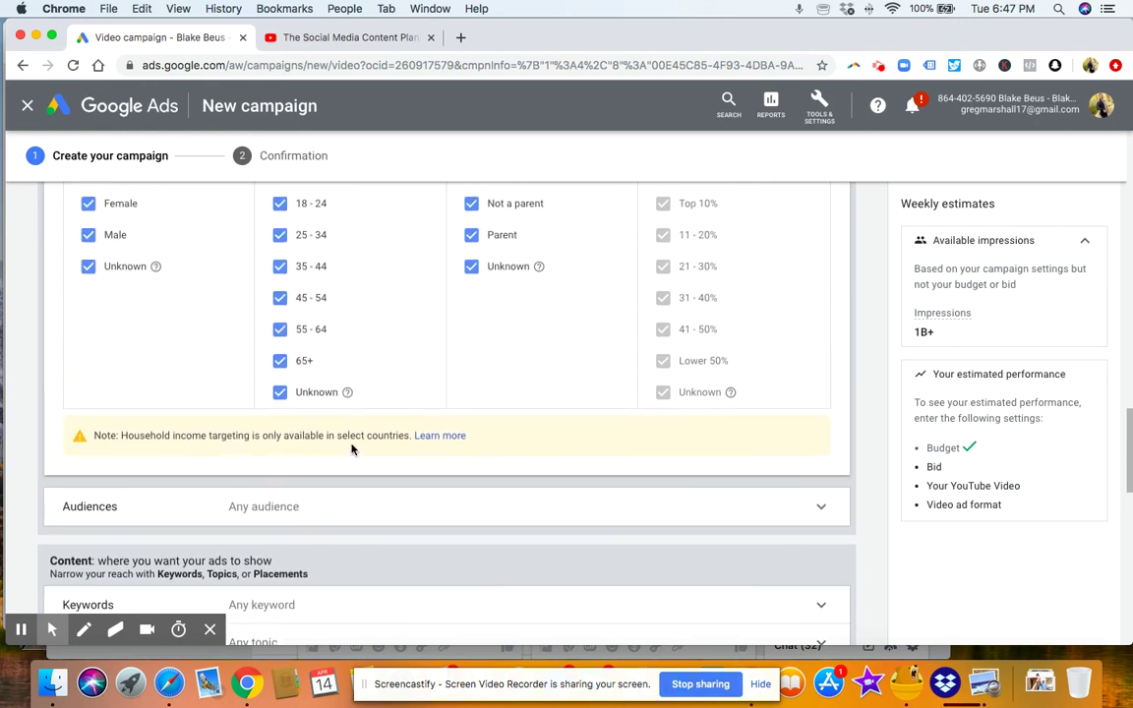
scroll(320, 460, down, 2)
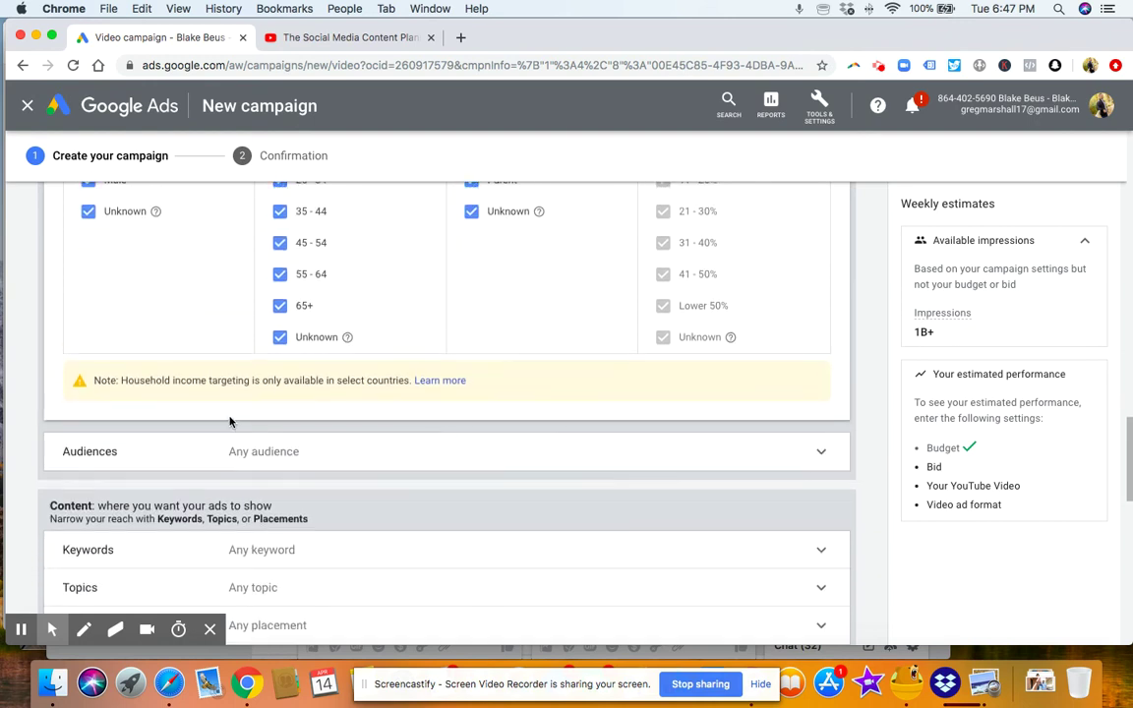
Expand the Audiences setting, search for "fitness" and look through the matching in-market audiences
click(461, 463)
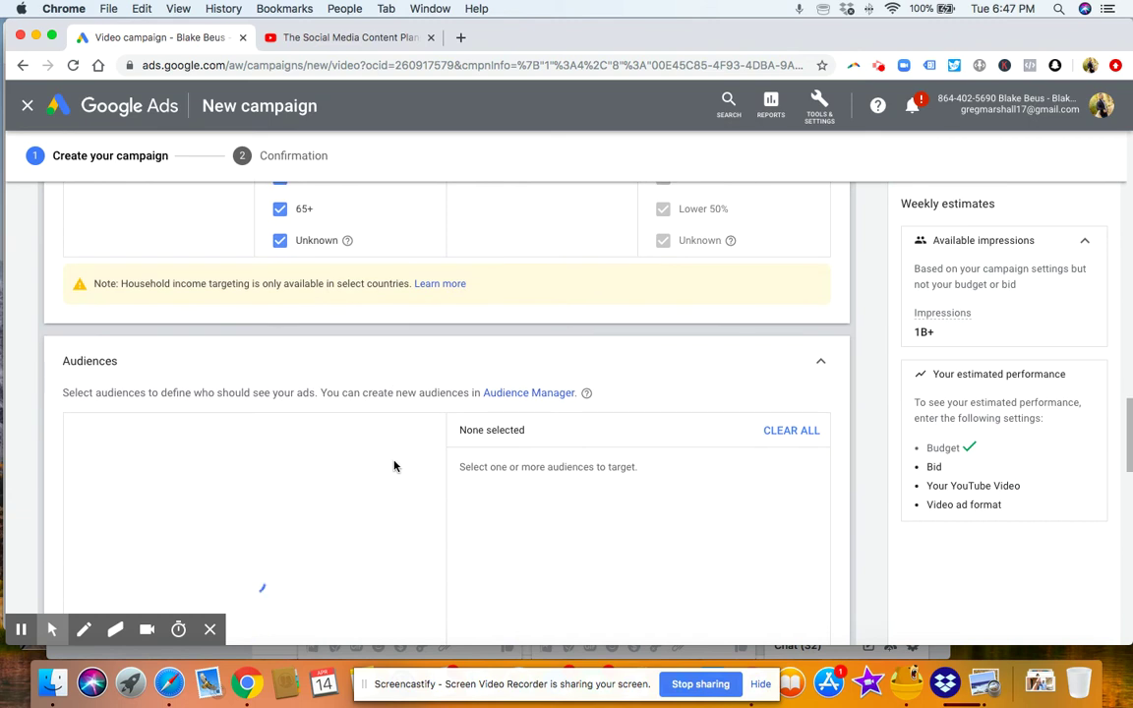
click(182, 437)
text(fitness)
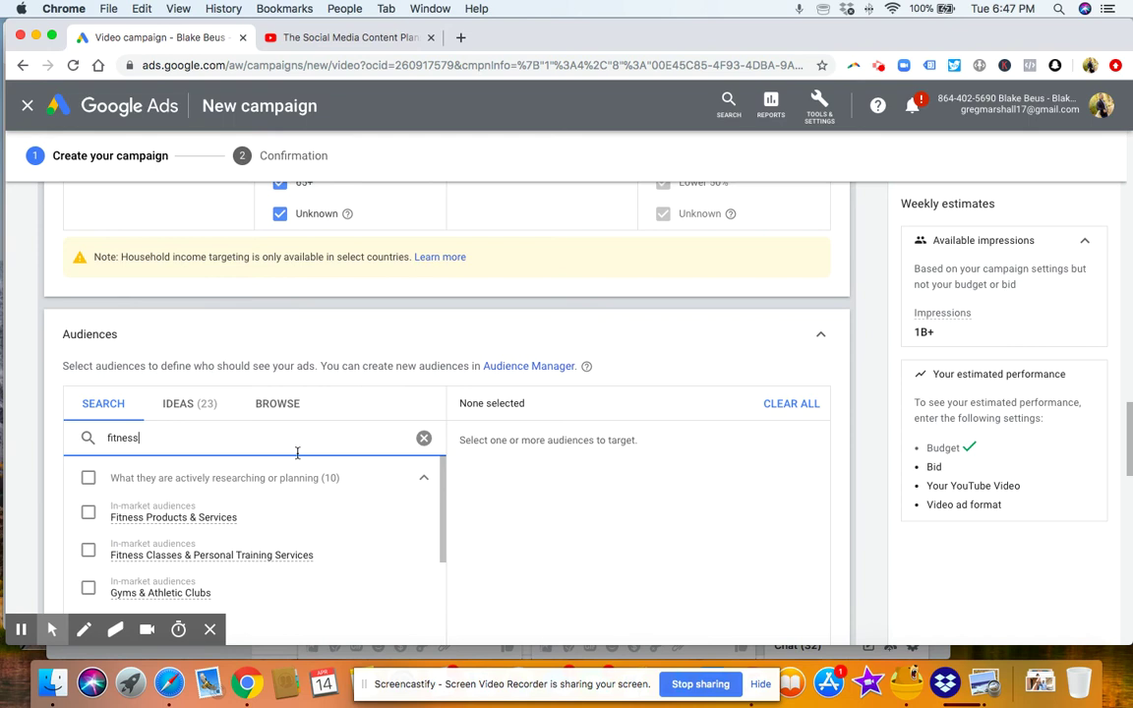
scroll(329, 515, down, 2)
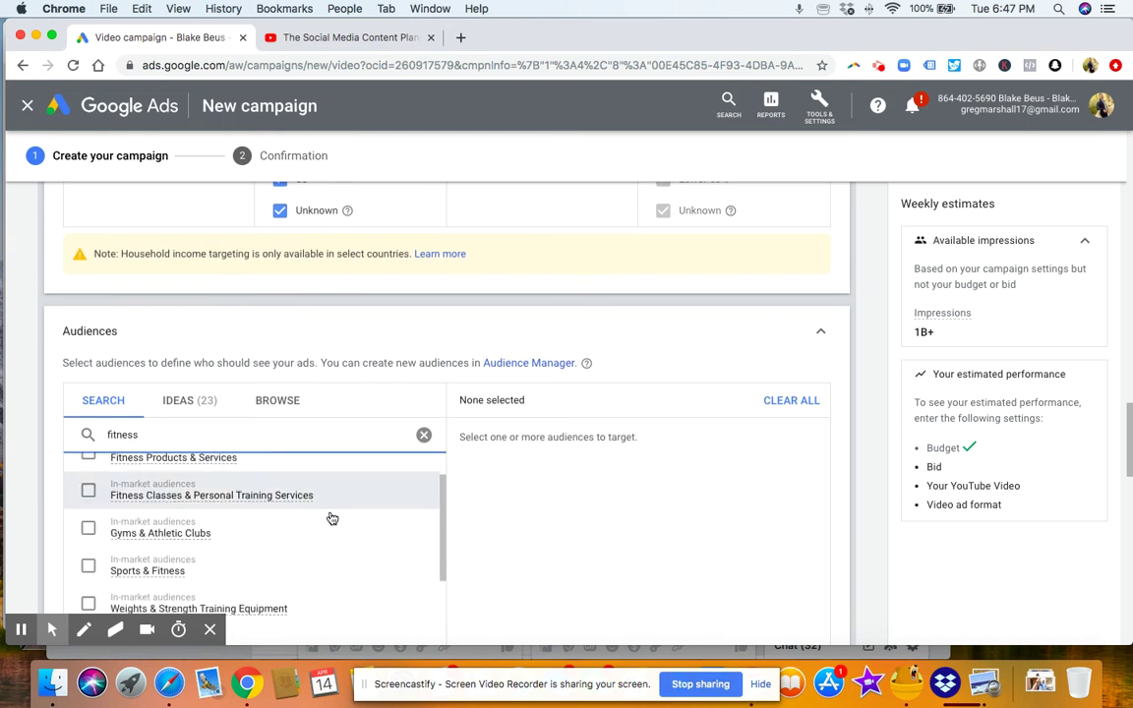
scroll(290, 507, up, 2)
scroll(121, 512, up, 1)
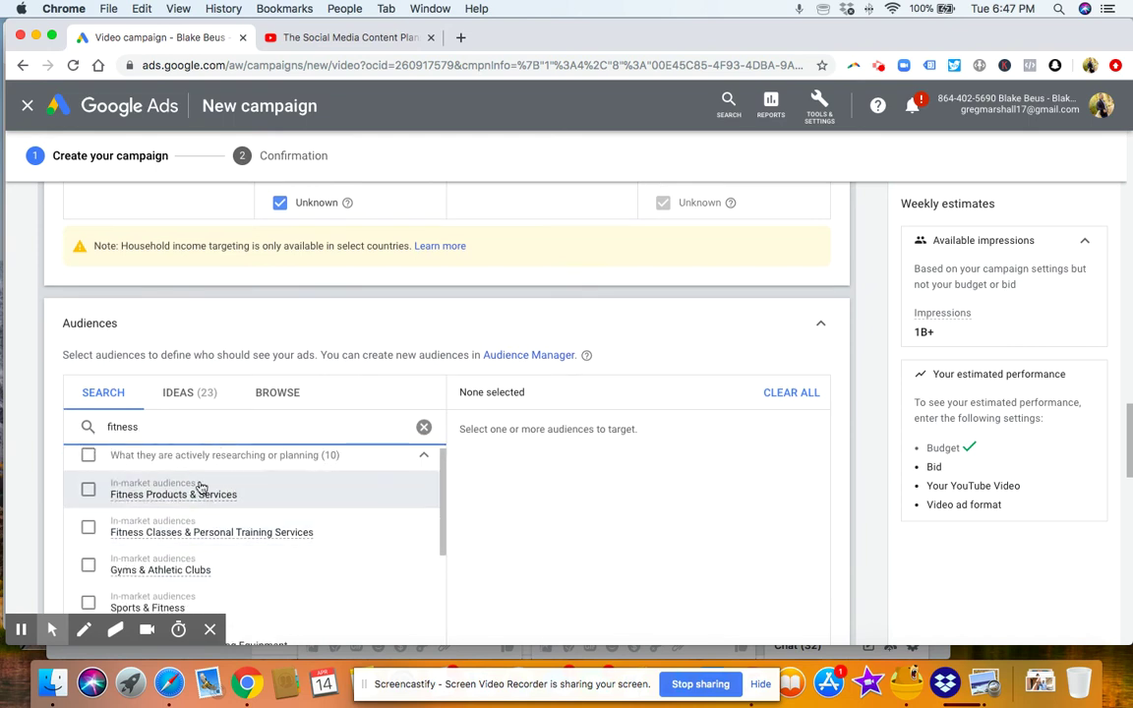
drag(208, 568, 127, 543)
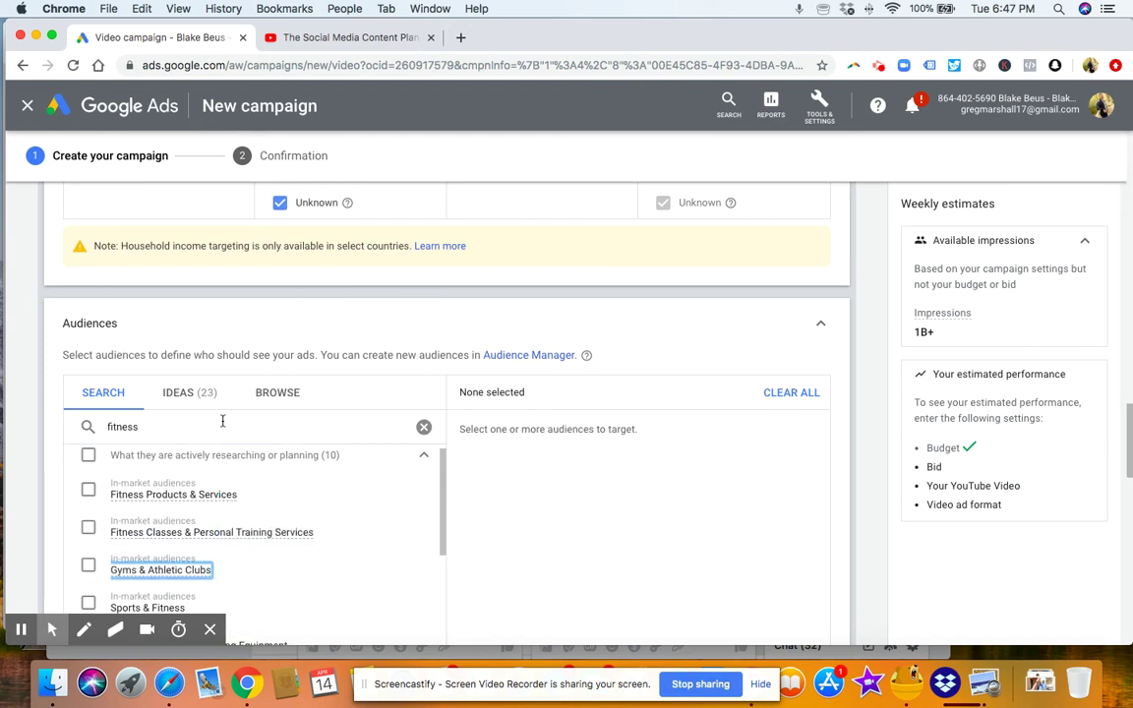
Browse the audience categories and view the detailed demographics under "Who they are", returning to the category list
click(270, 395)
scroll(200, 462, down, 1)
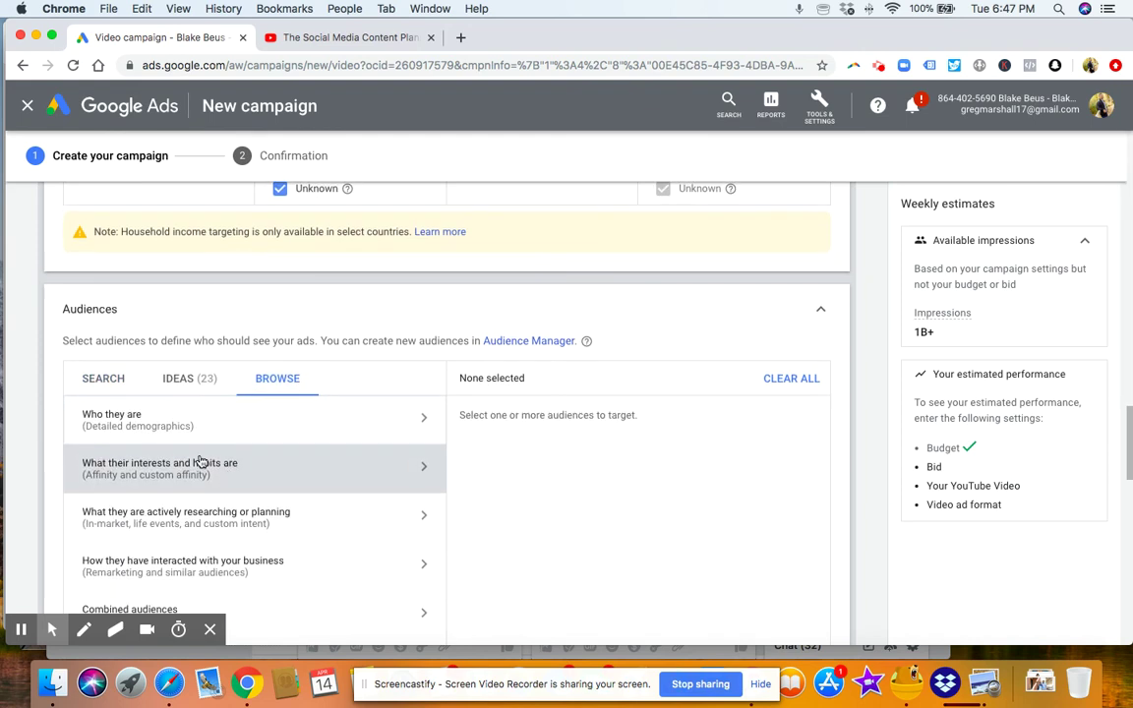
click(304, 422)
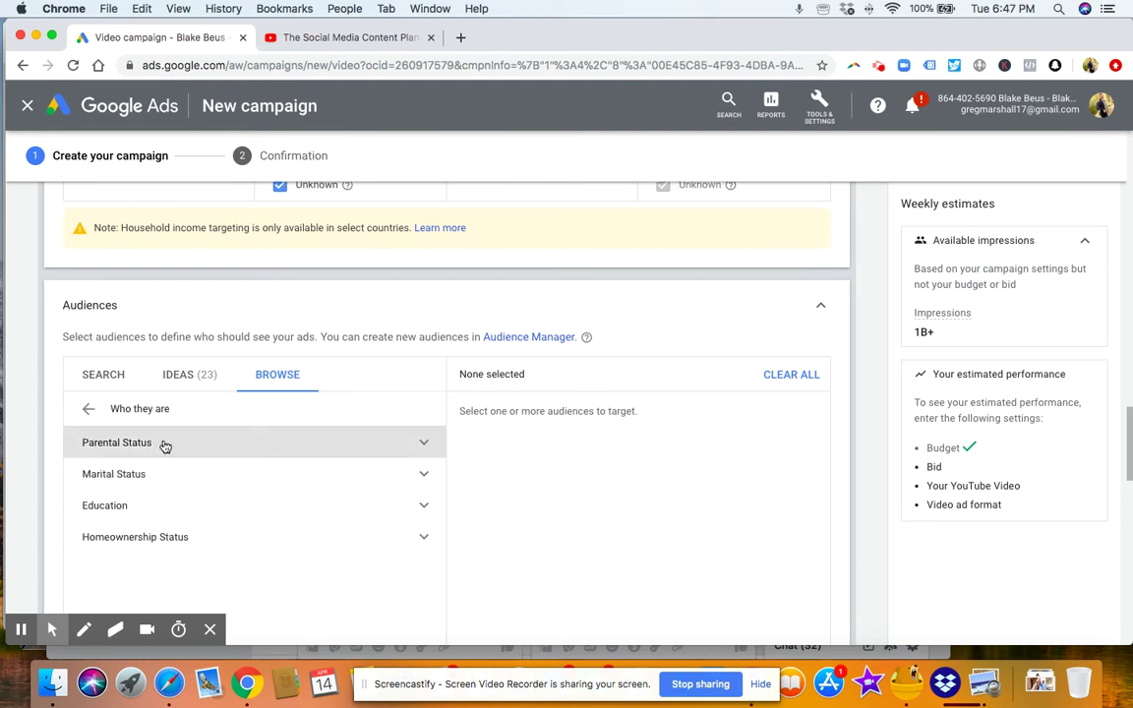
click(89, 409)
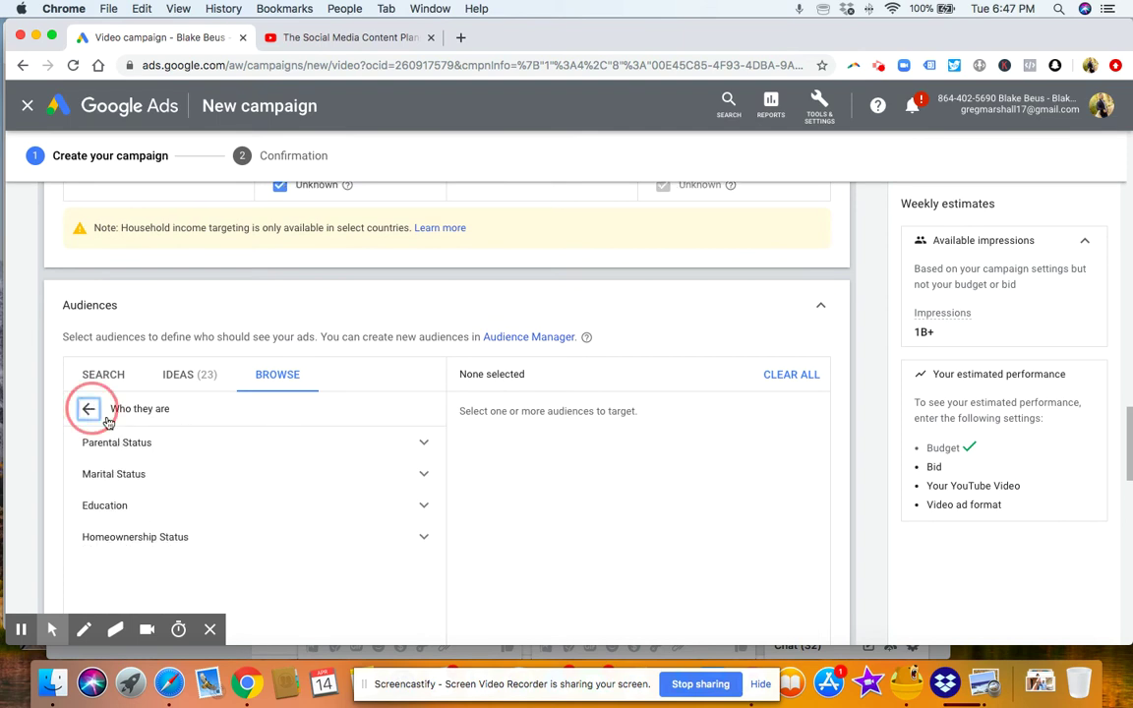
View the affinity audiences under "What their interests and habits are" and return to the category list
click(319, 475)
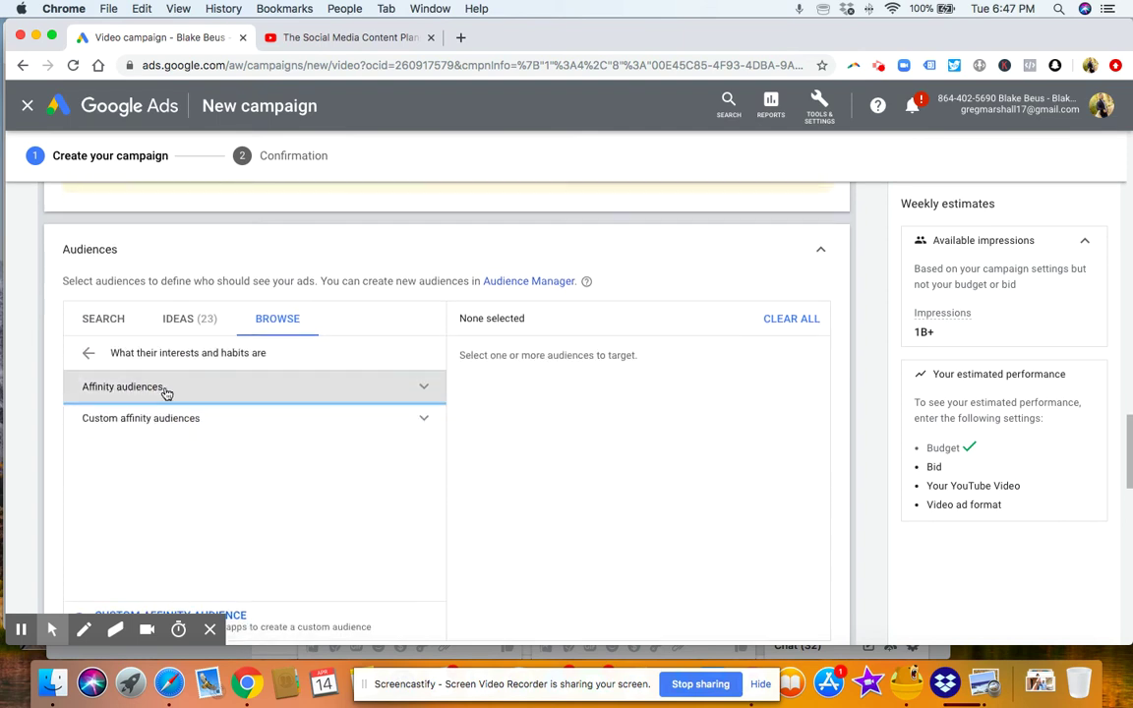
click(304, 398)
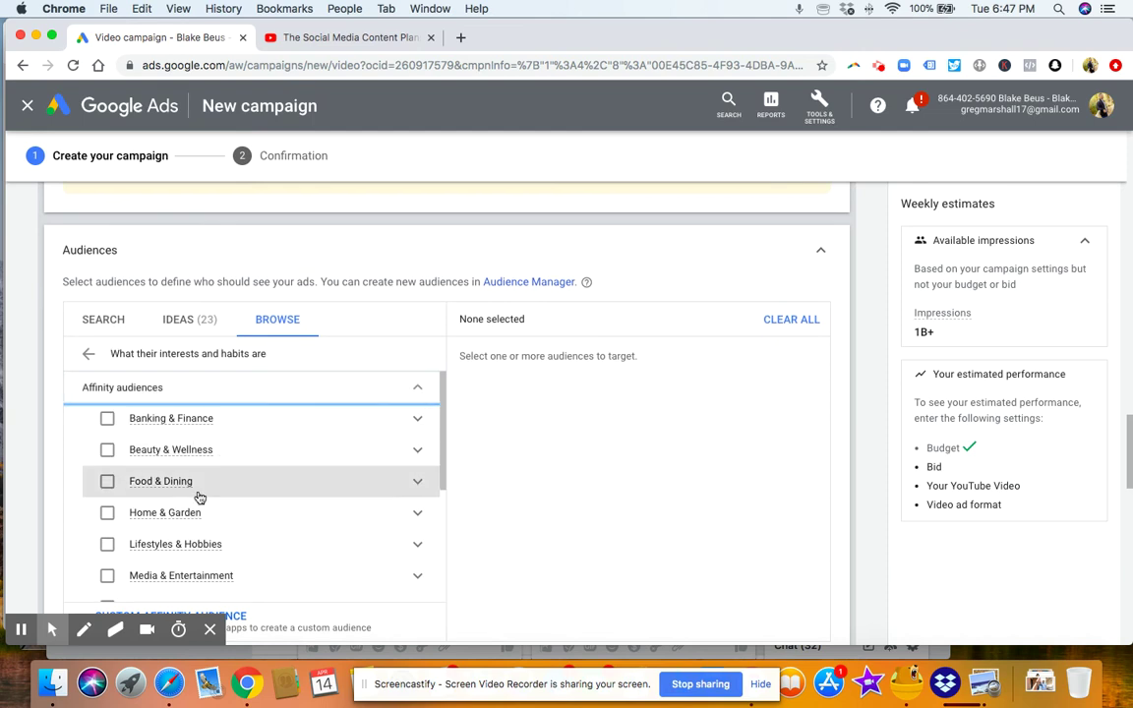
scroll(246, 482, down, 1)
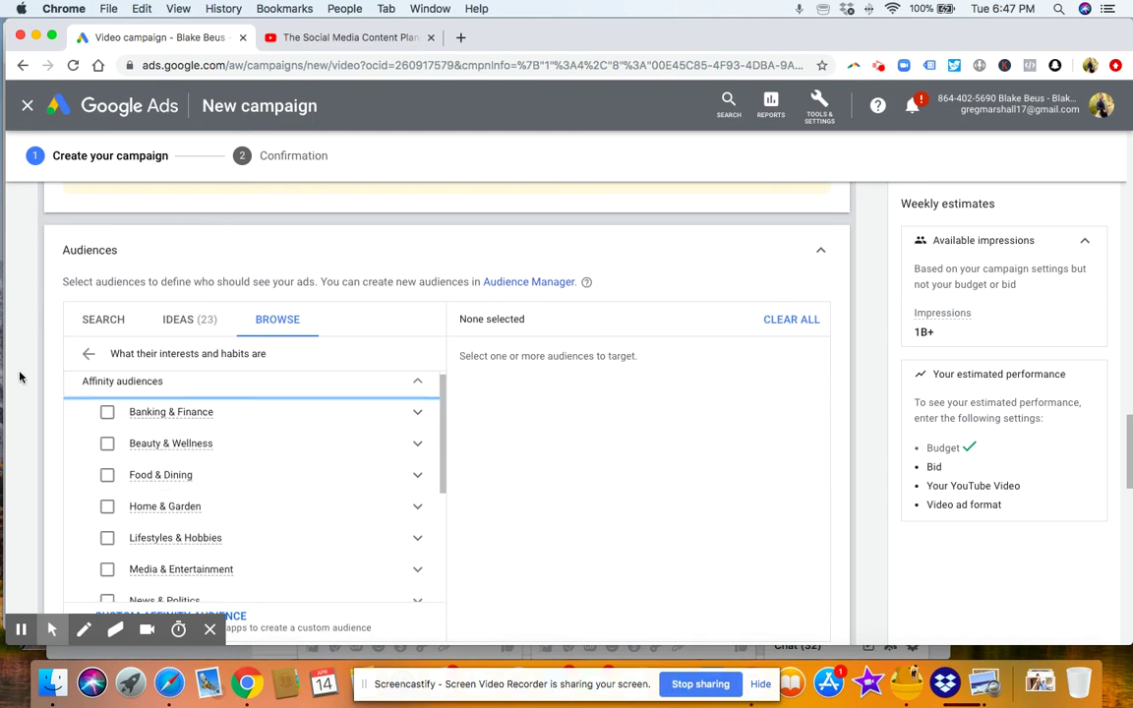
click(87, 354)
Under "How they have interacted with your business", view the website visitors and YouTube users audience lists
scroll(276, 462, down, 2)
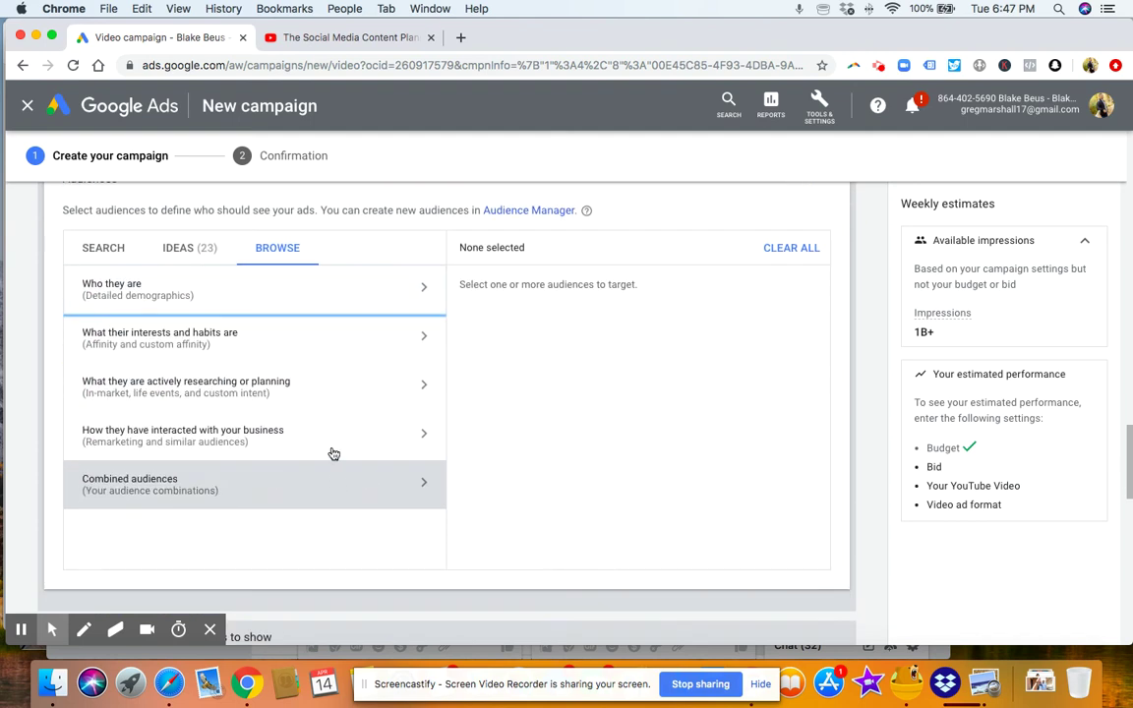
click(326, 443)
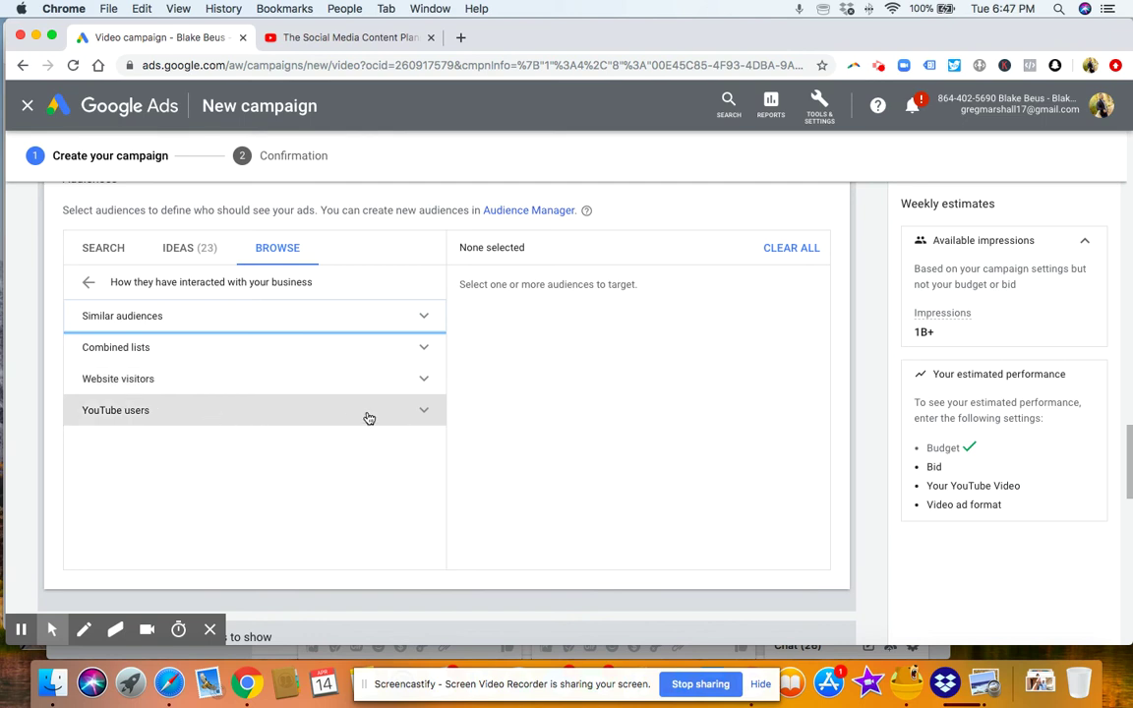
click(387, 382)
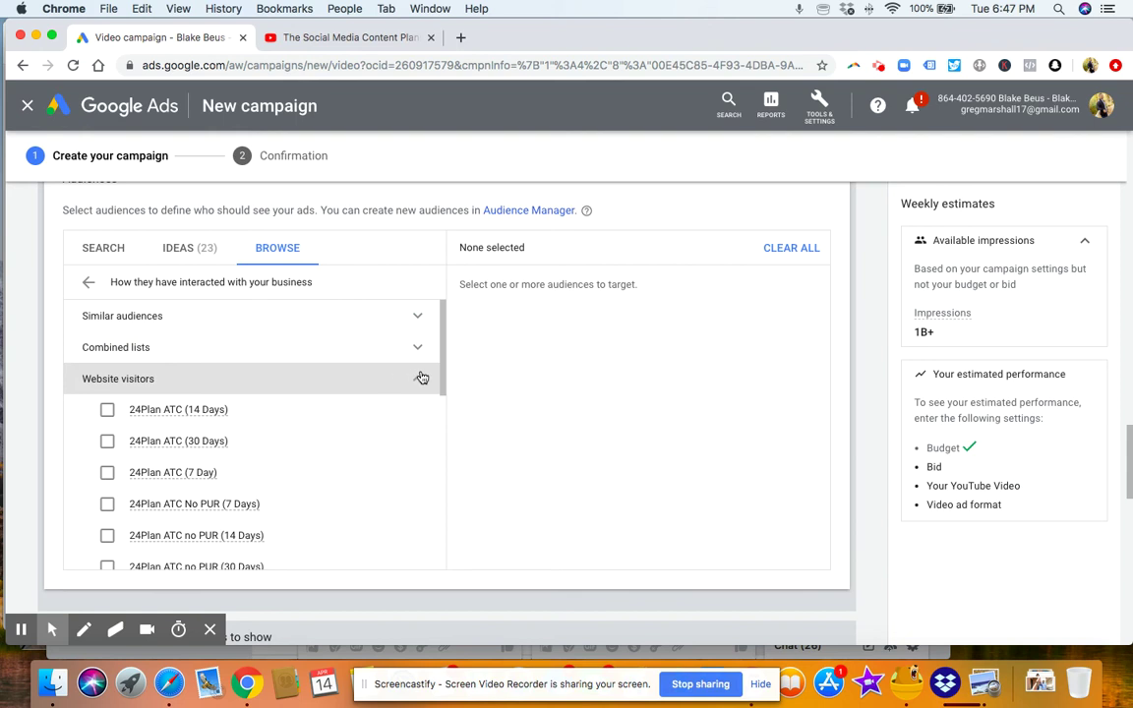
click(421, 379)
click(356, 416)
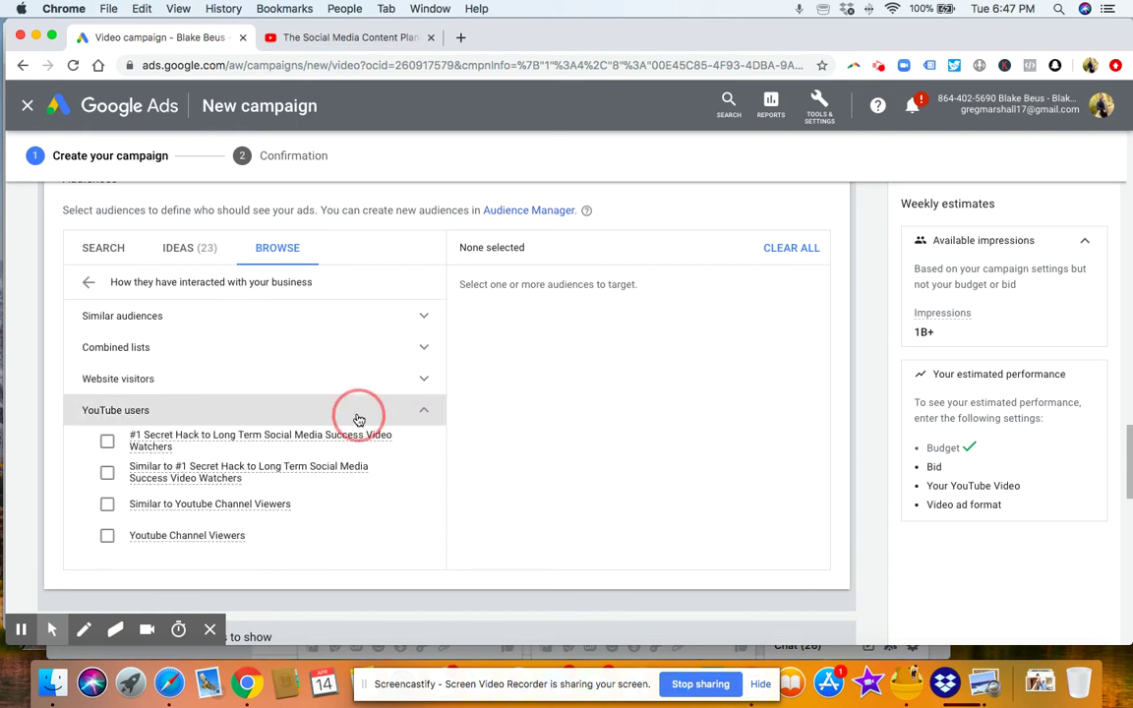
click(359, 418)
Check and collapse the Topics options, expand Placements and search the placements for "fitness"
scroll(356, 417, down, 5)
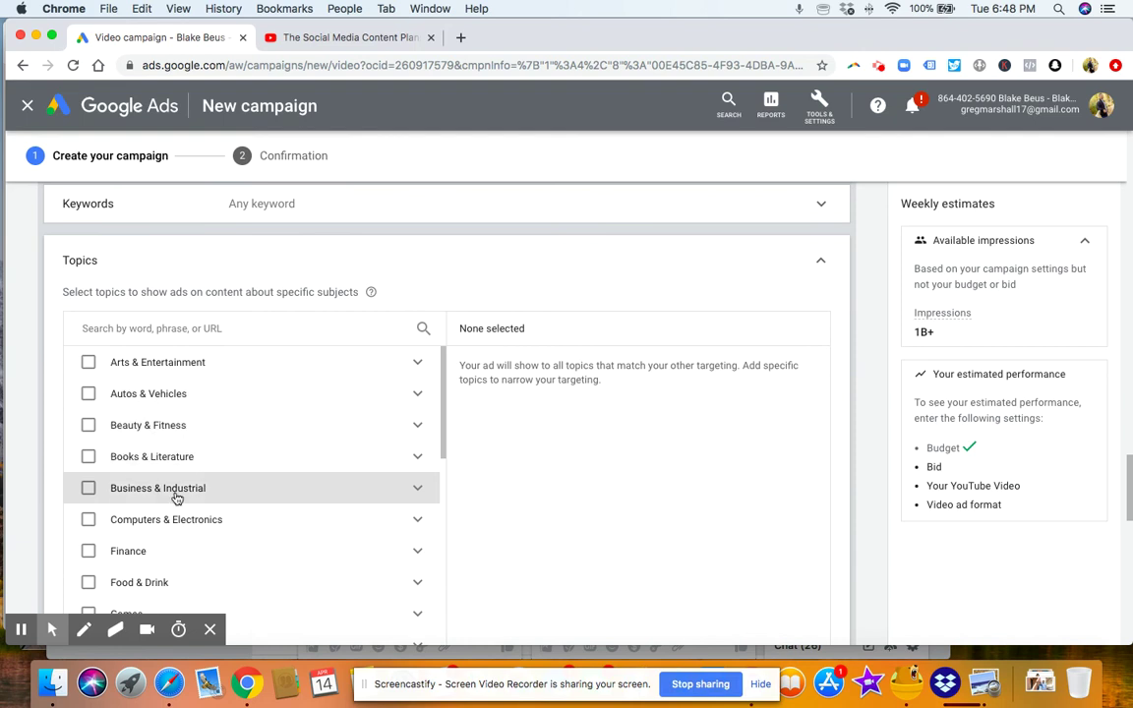
click(821, 266)
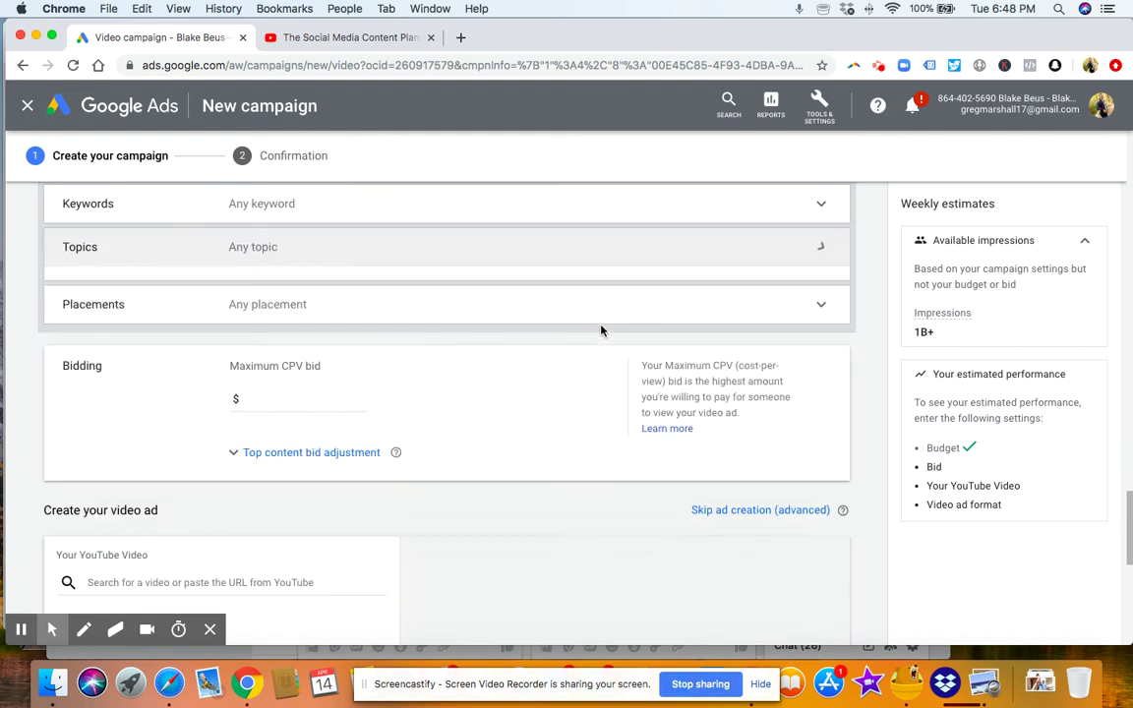
click(454, 289)
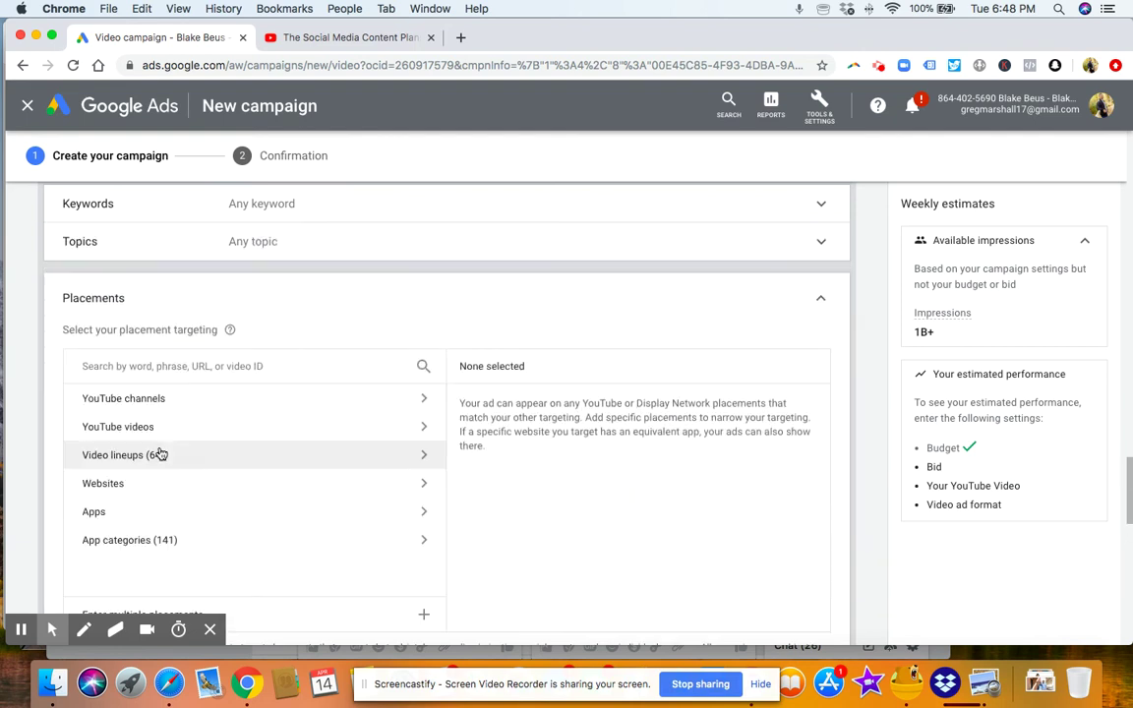
click(301, 370)
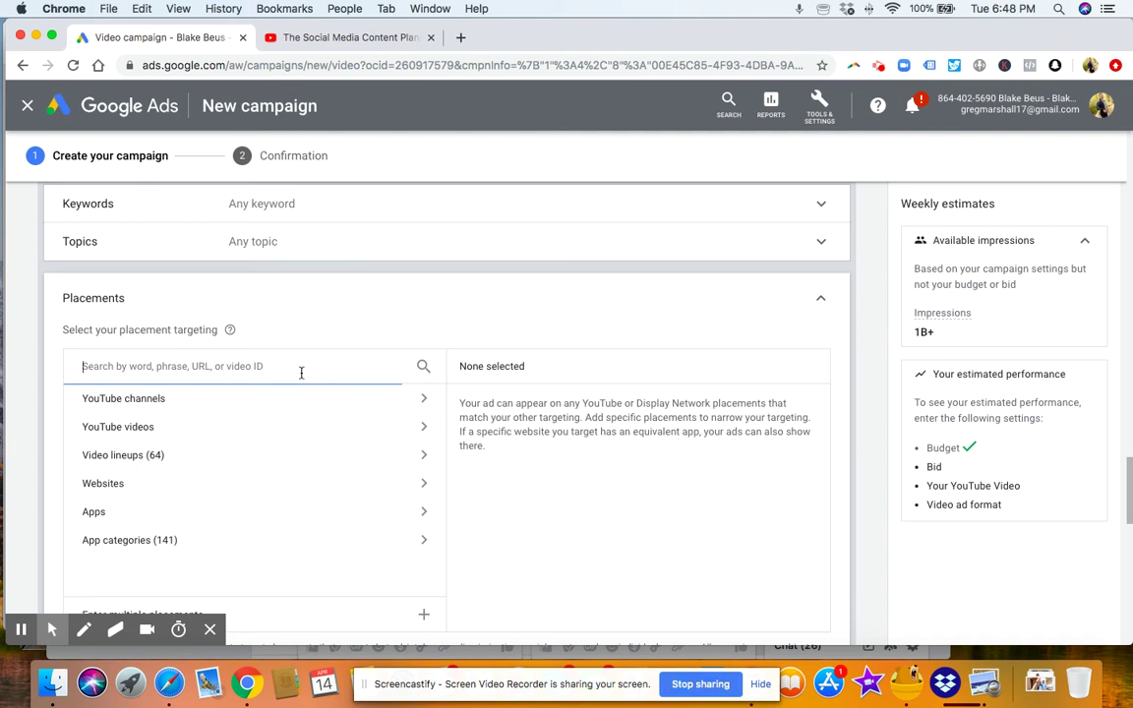
text(fiten)
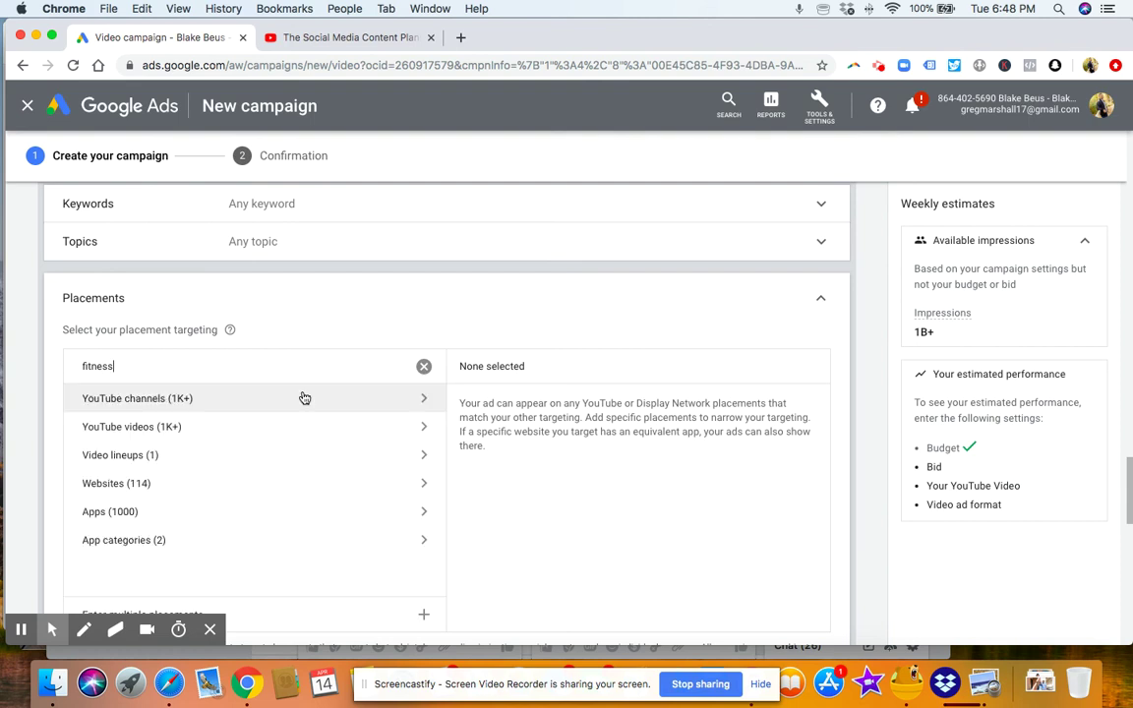
Add the YouTube channels FitnessBlender and POPSUGAR Fitness as placements and look through the other matching channels
click(207, 395)
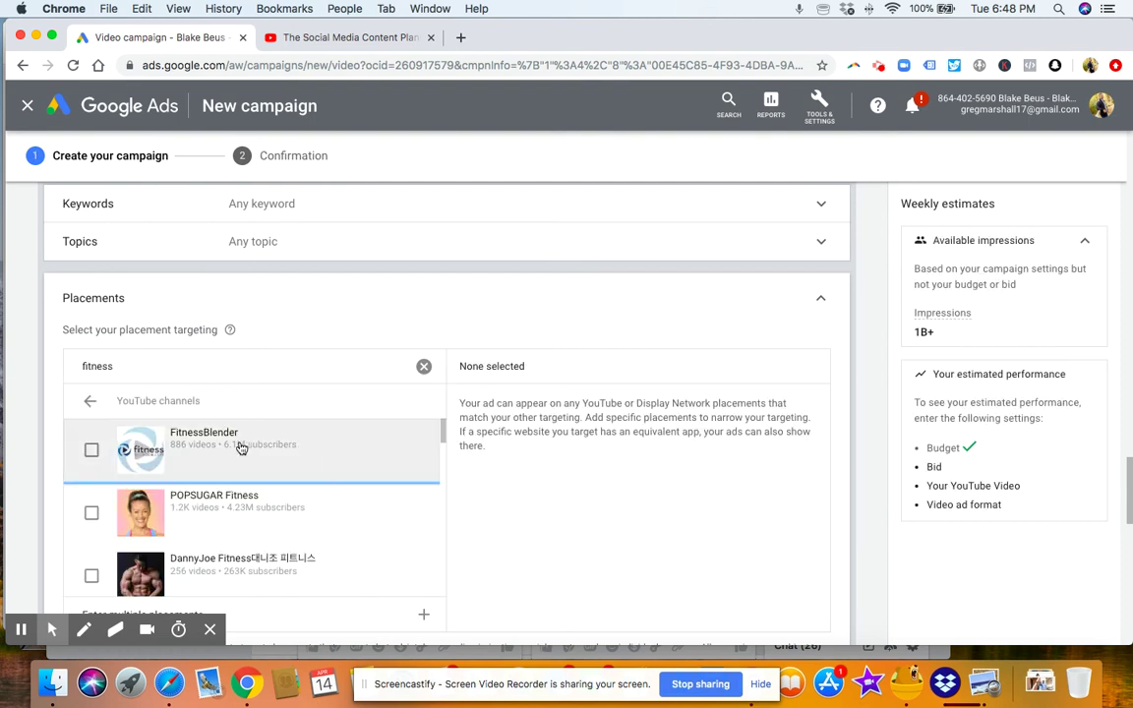
click(91, 452)
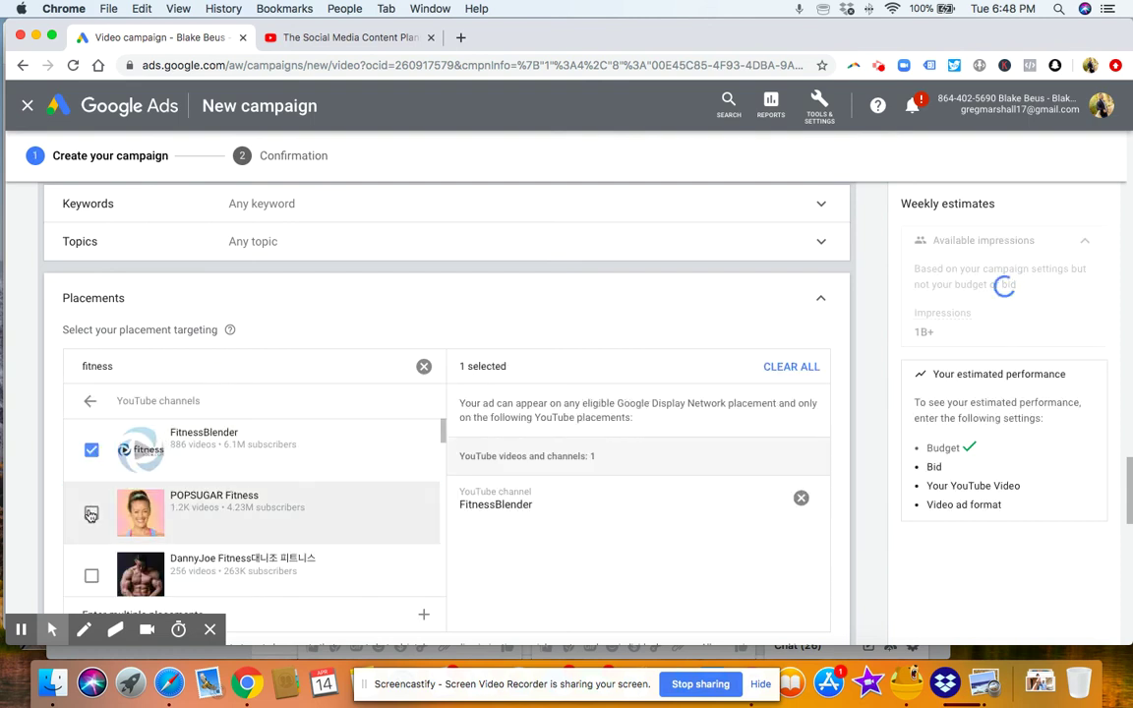
click(92, 512)
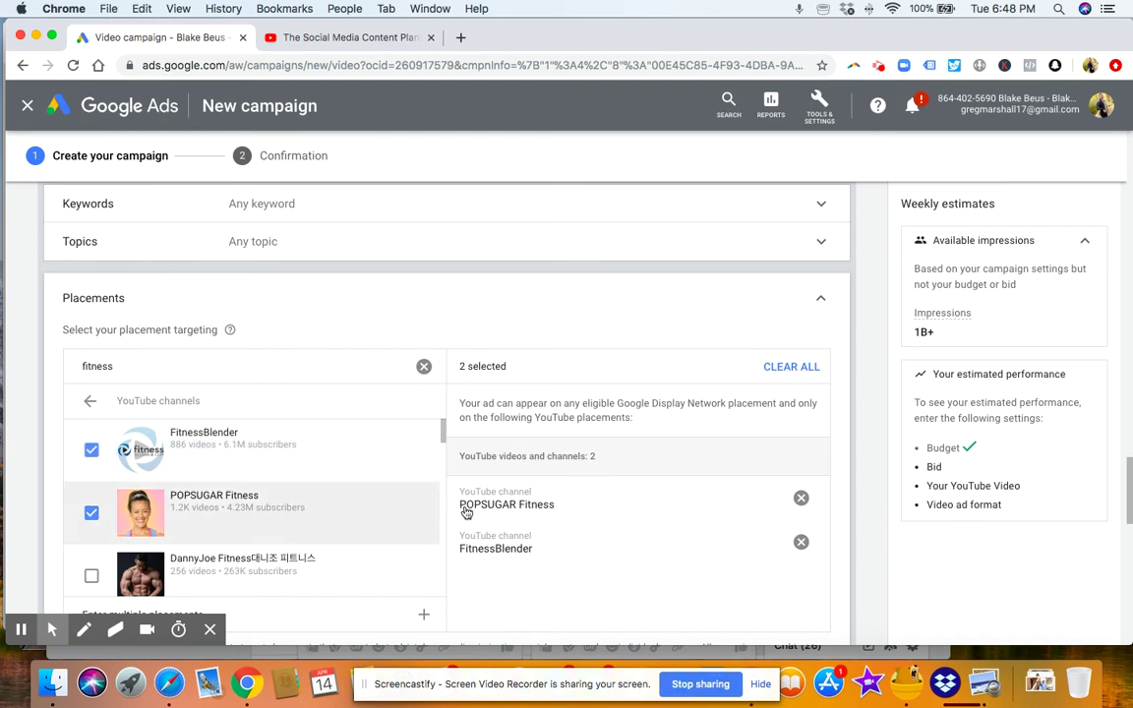
scroll(324, 500, down, 2)
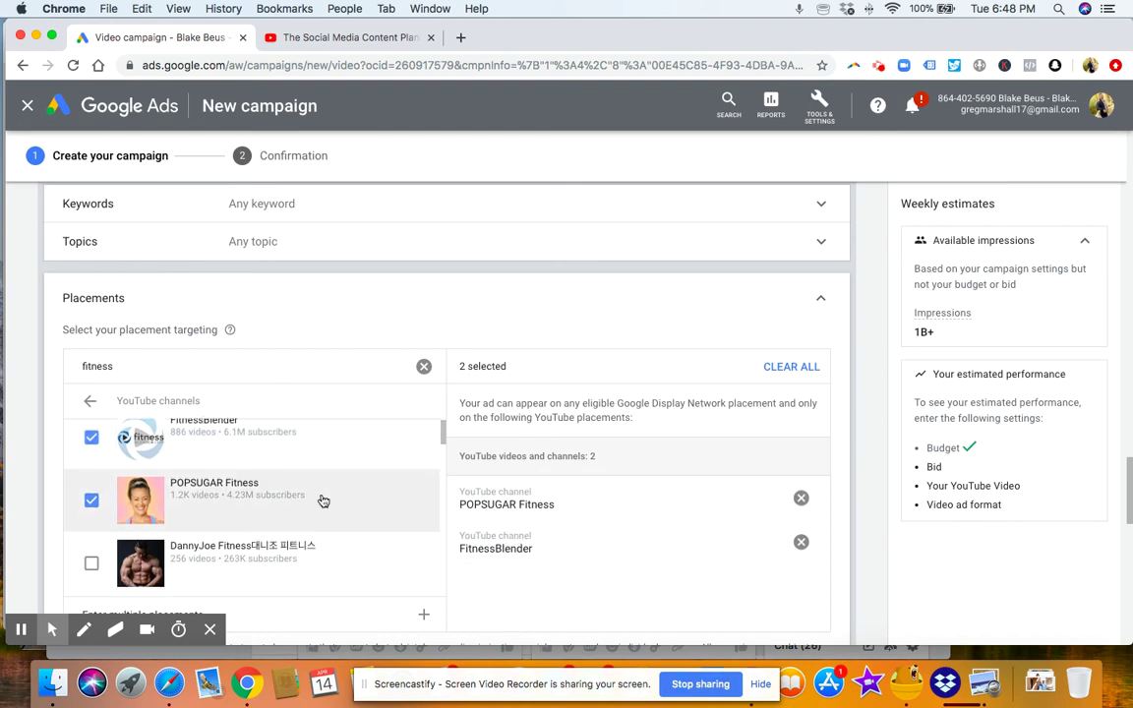
scroll(194, 511, up, 2)
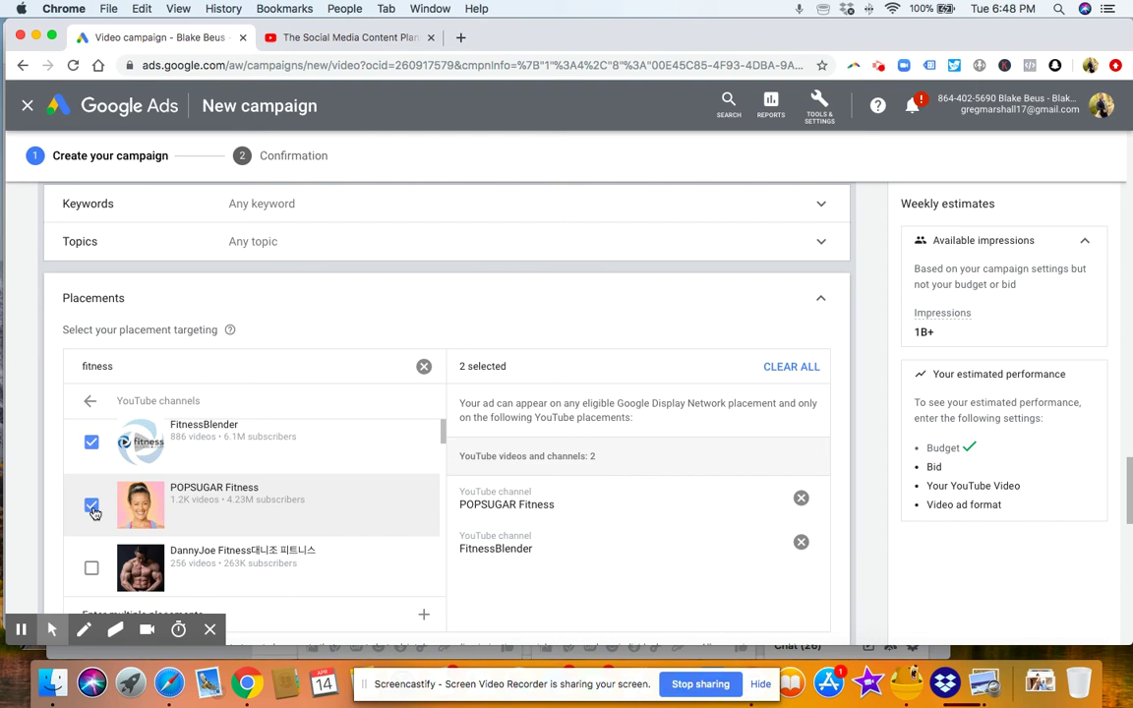
scroll(177, 505, down, 6)
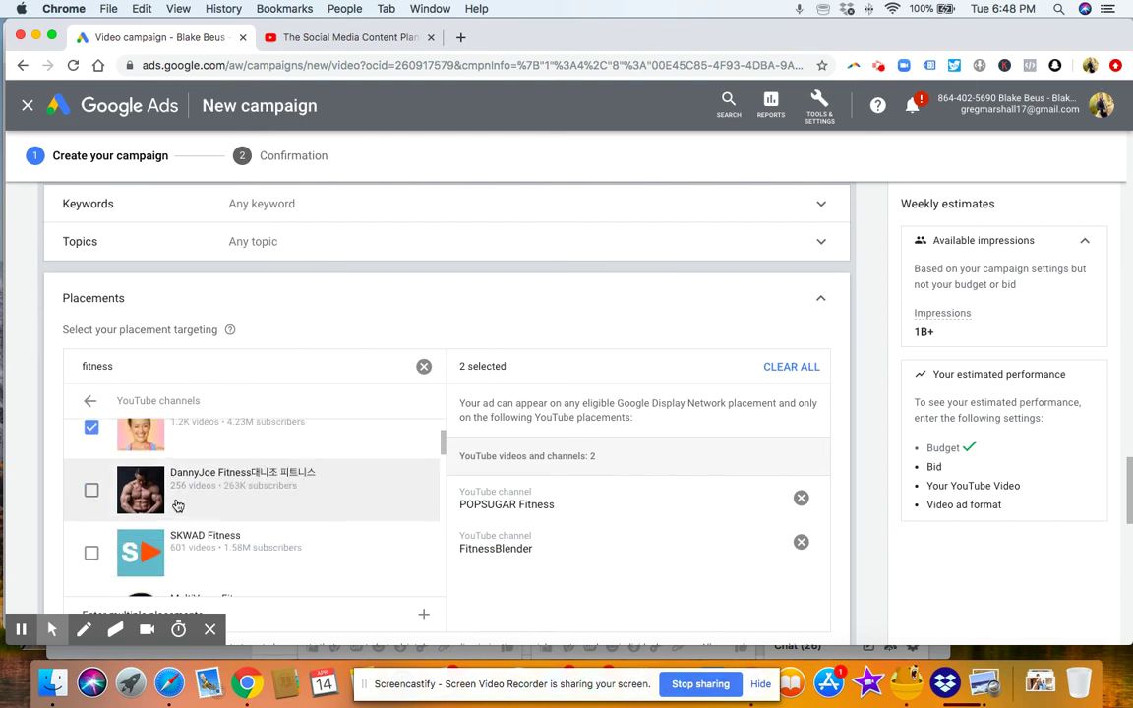
Set the ad group's maximum CPV bid to $0.30
scroll(704, 502, down, 5)
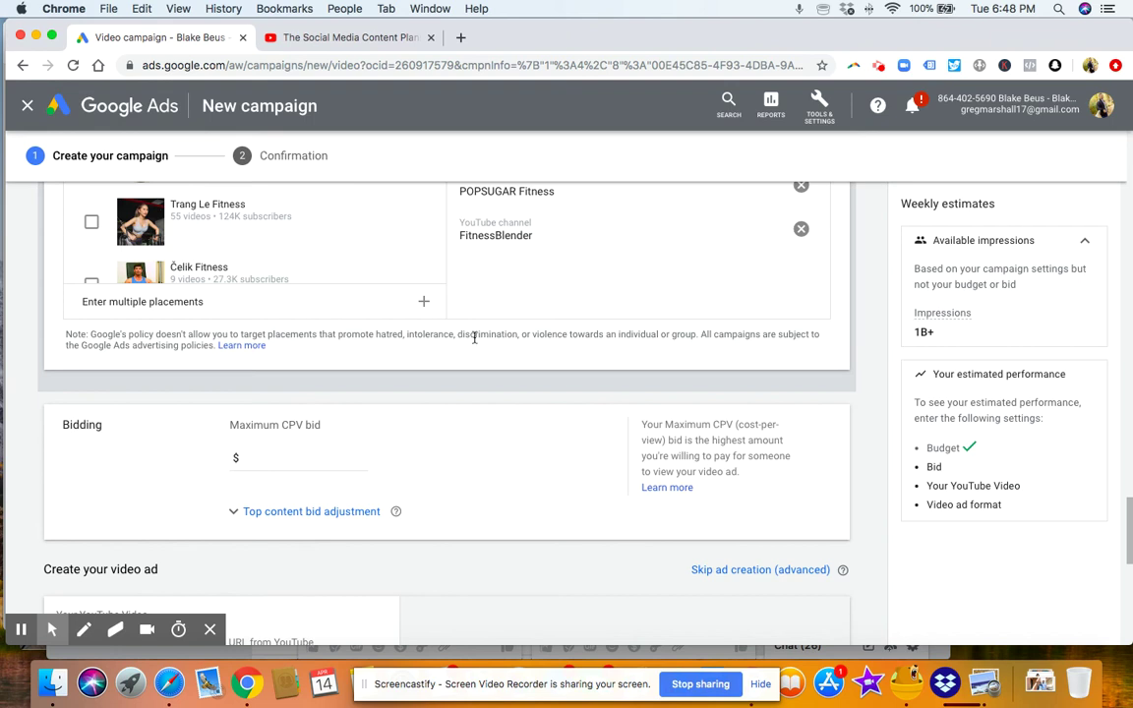
scroll(177, 413, down, 1)
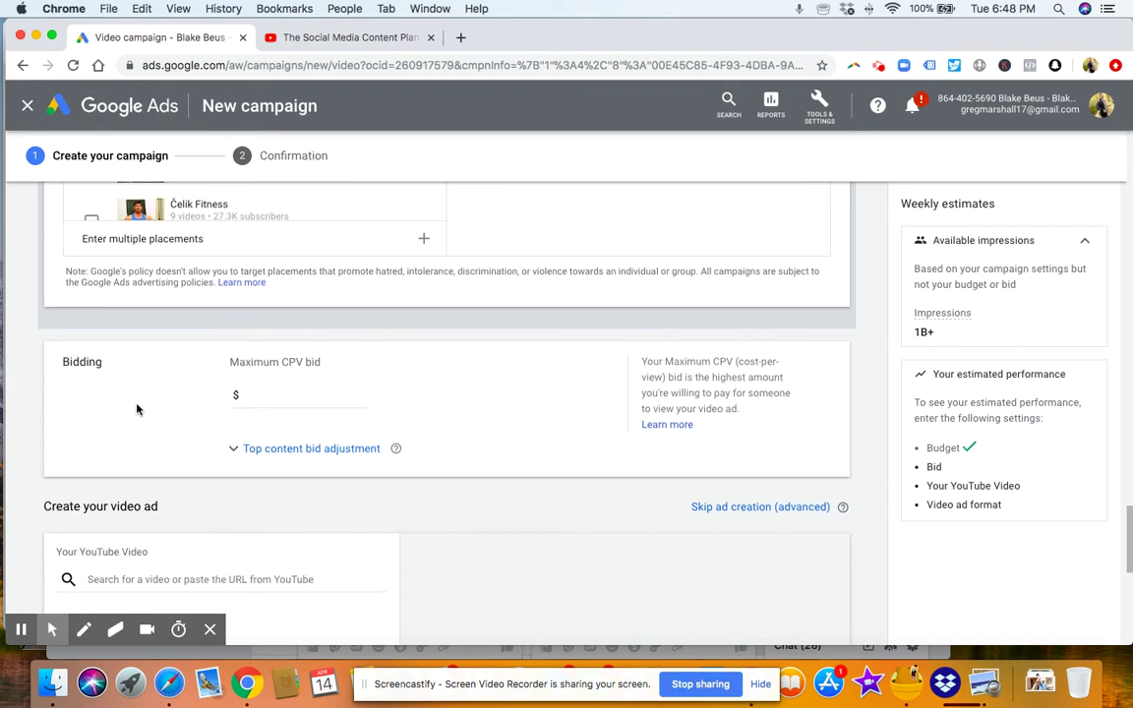
click(304, 395)
text(0.30)
click(542, 473)
scroll(527, 476, down, 1)
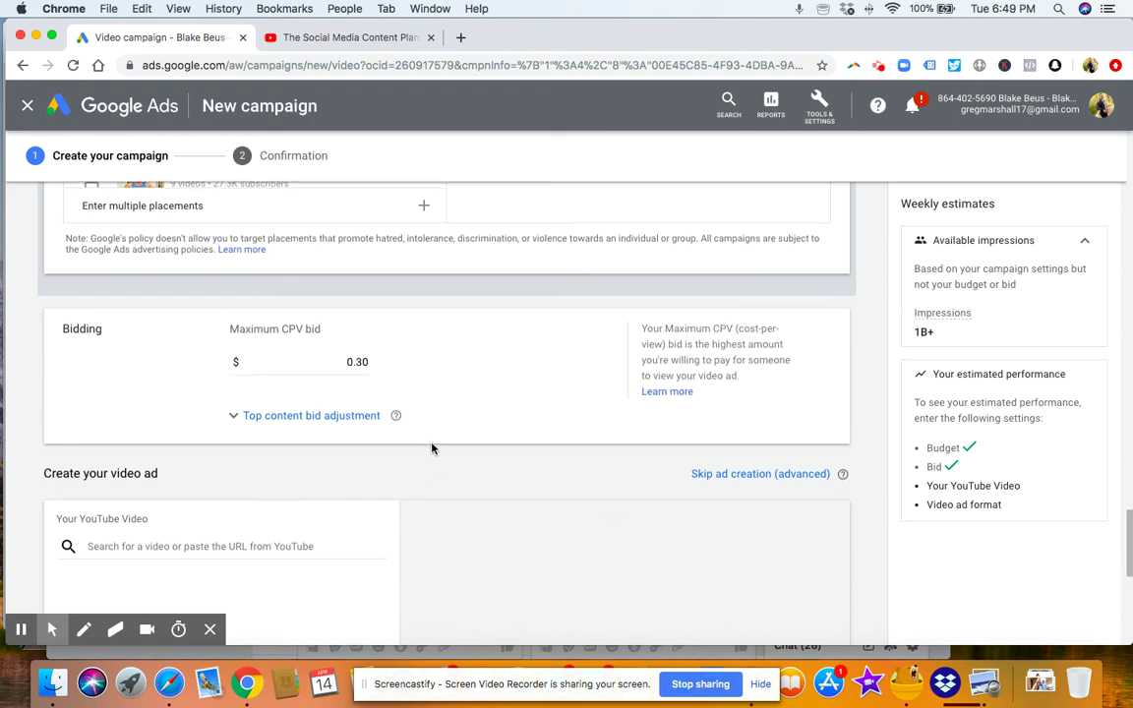
scroll(432, 448, down, 1)
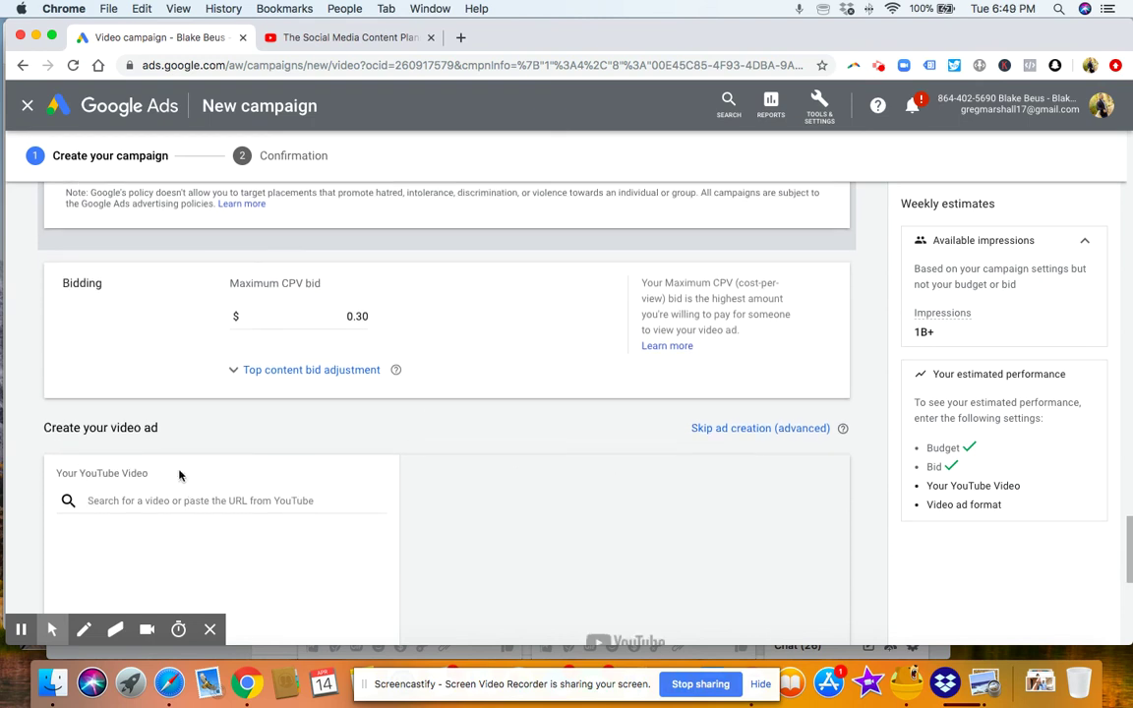
click(177, 504)
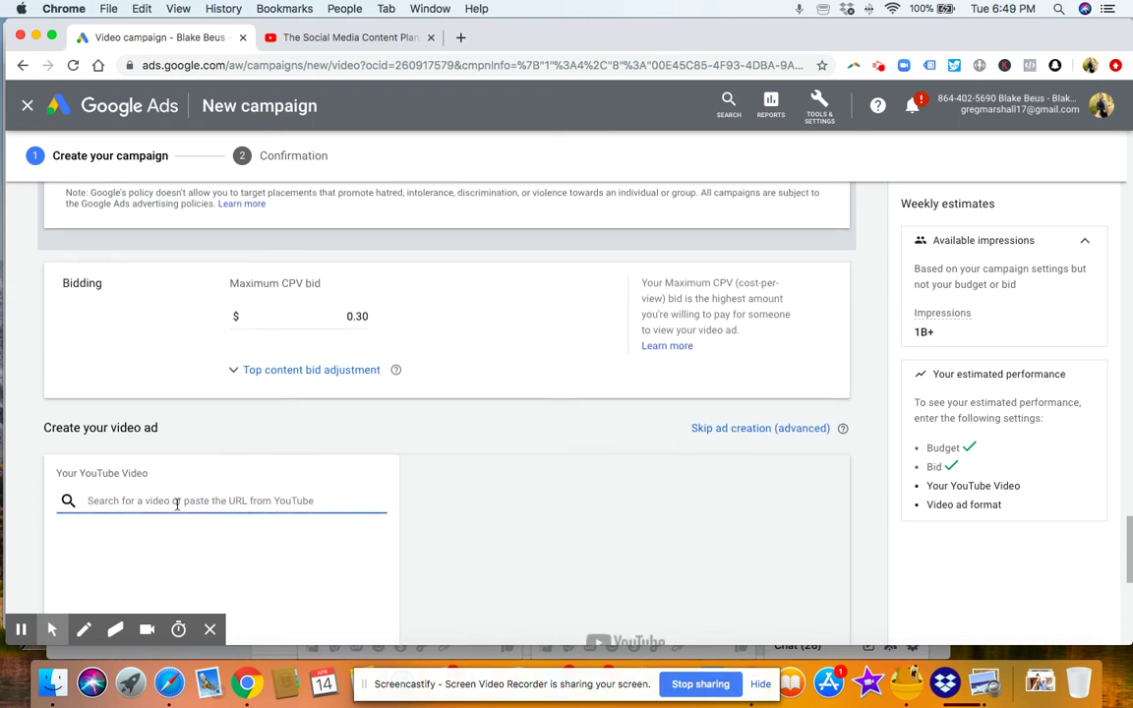
key(super+v)
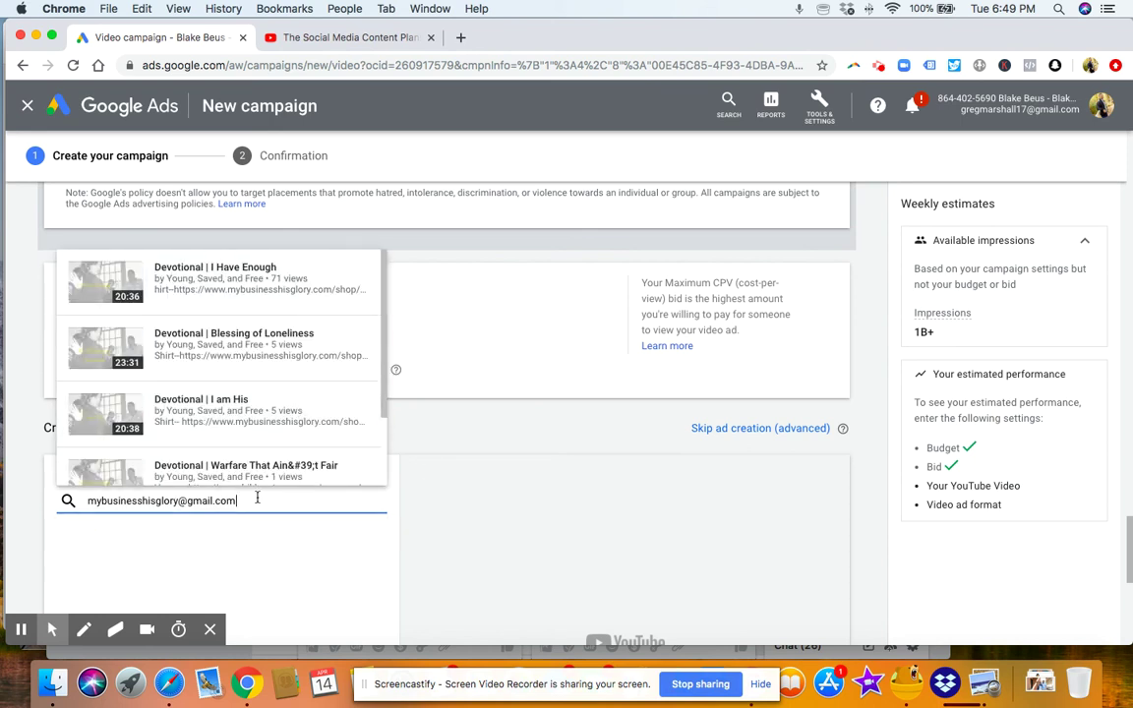
key(super+a)
key(BackSpace)
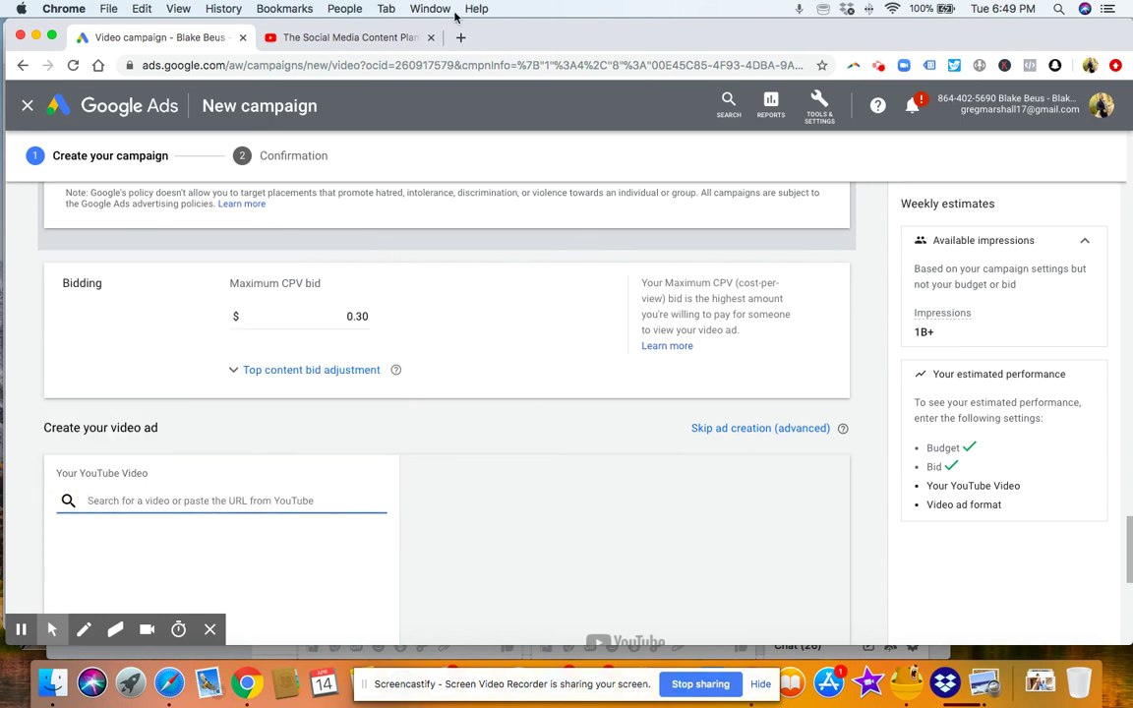
Copy the share link of the YouTube video "The Social Media Content Plan!" and use it as the campaign's ad video
click(300, 37)
scroll(589, 515, down, 2)
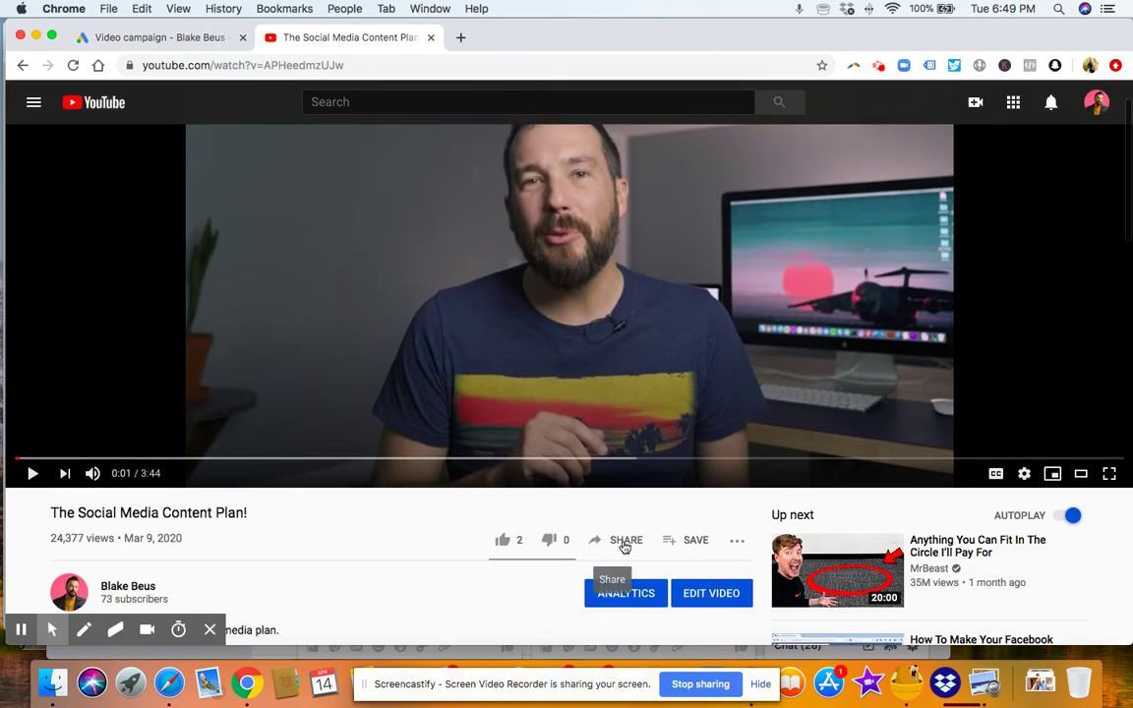
click(625, 540)
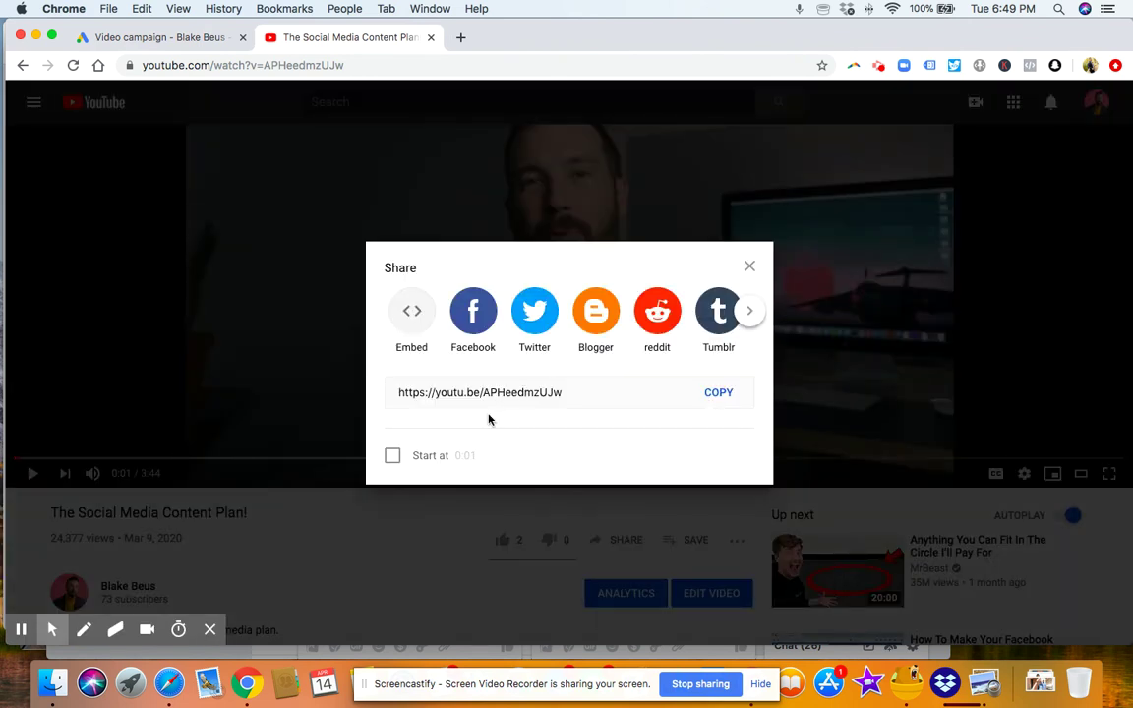
click(721, 394)
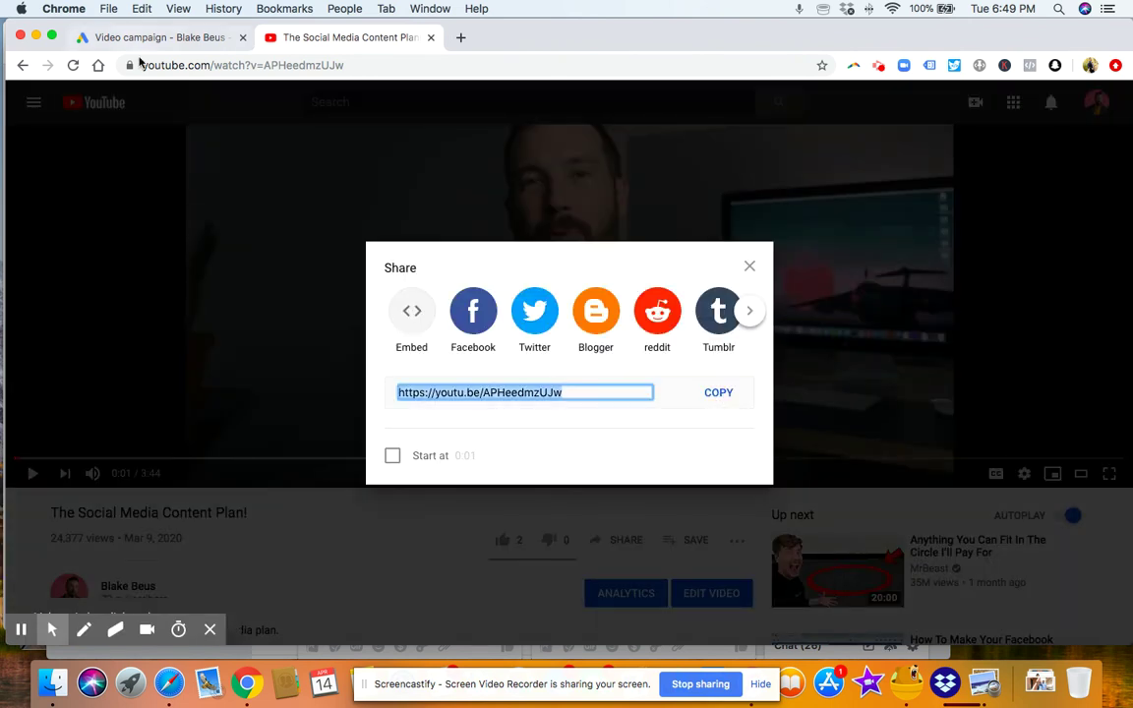
click(152, 40)
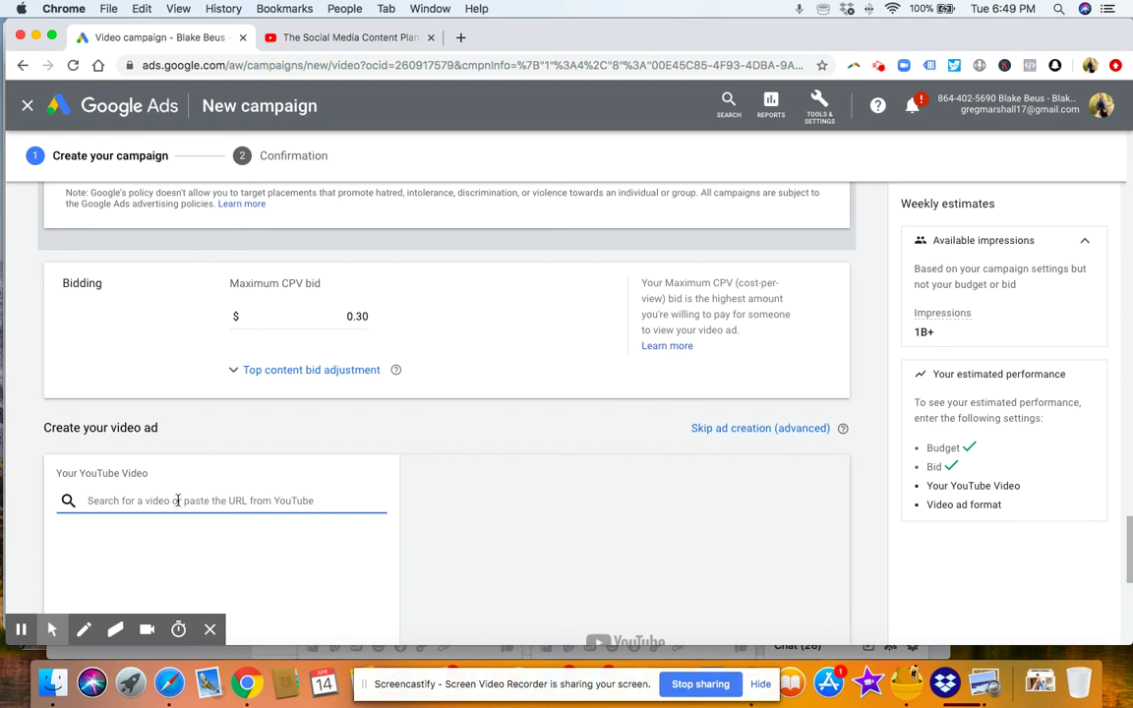
key(super+v)
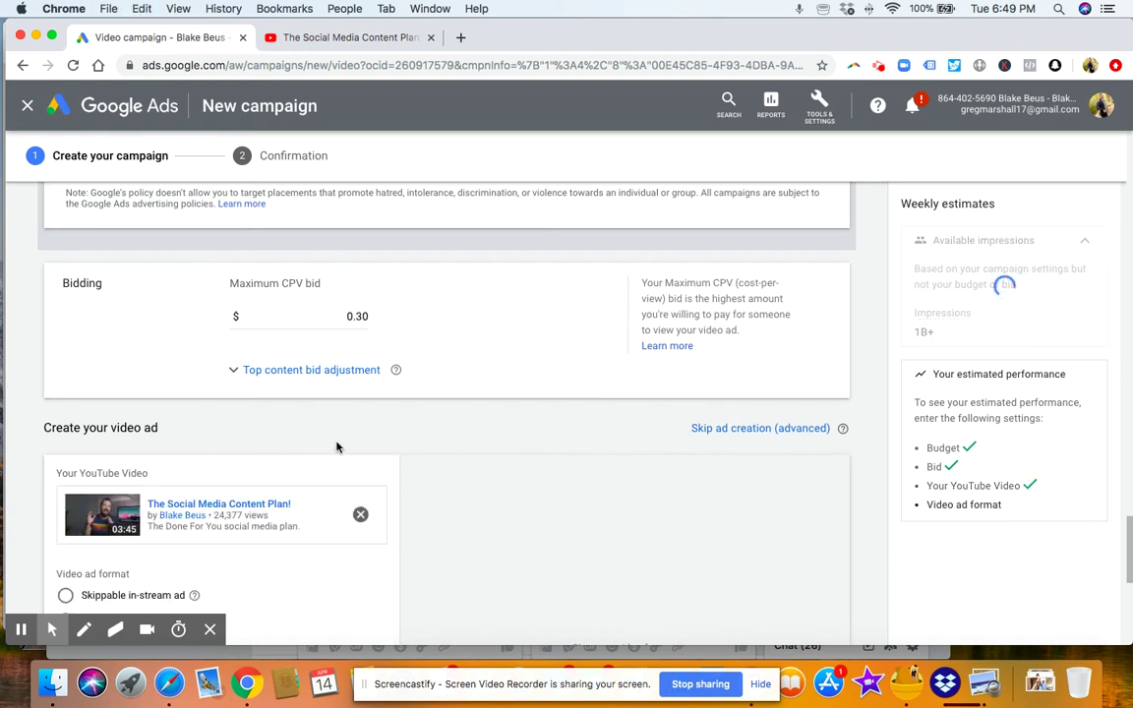
Choose the skippable in-stream ad format for the video ad
scroll(337, 448, down, 2)
click(66, 503)
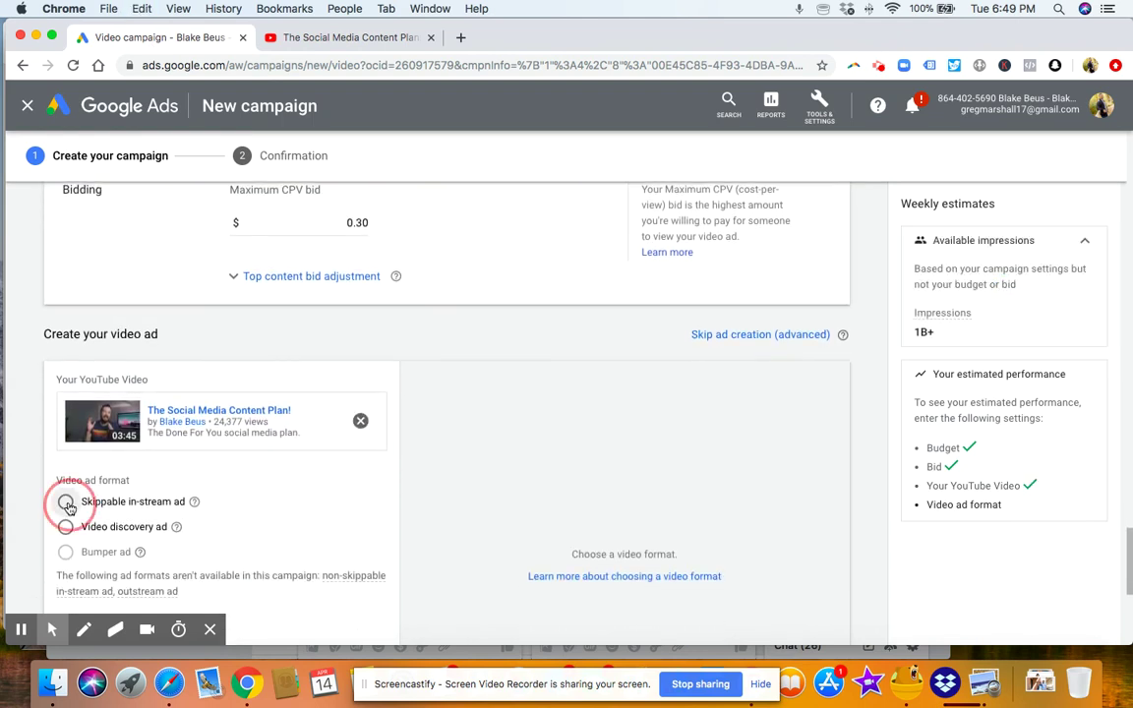
scroll(336, 441, down, 2)
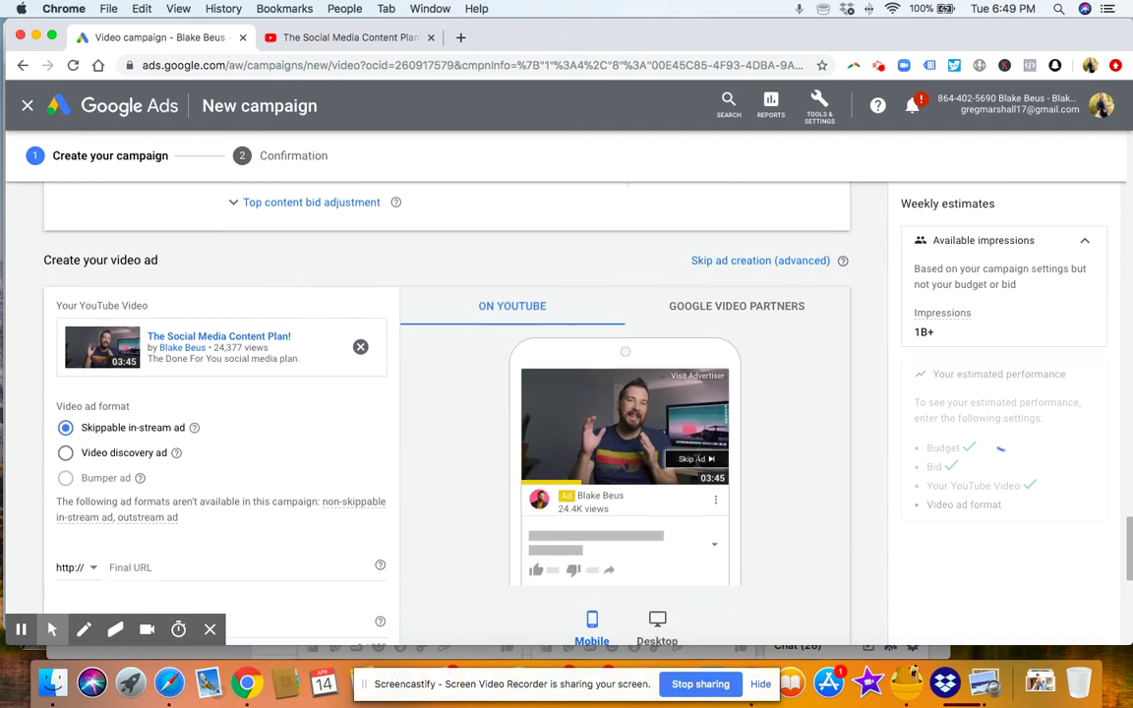
Examine the in-stream ad's mobile and desktop previews, its Google video partners preview, and the format's help text
scroll(602, 466, down, 1)
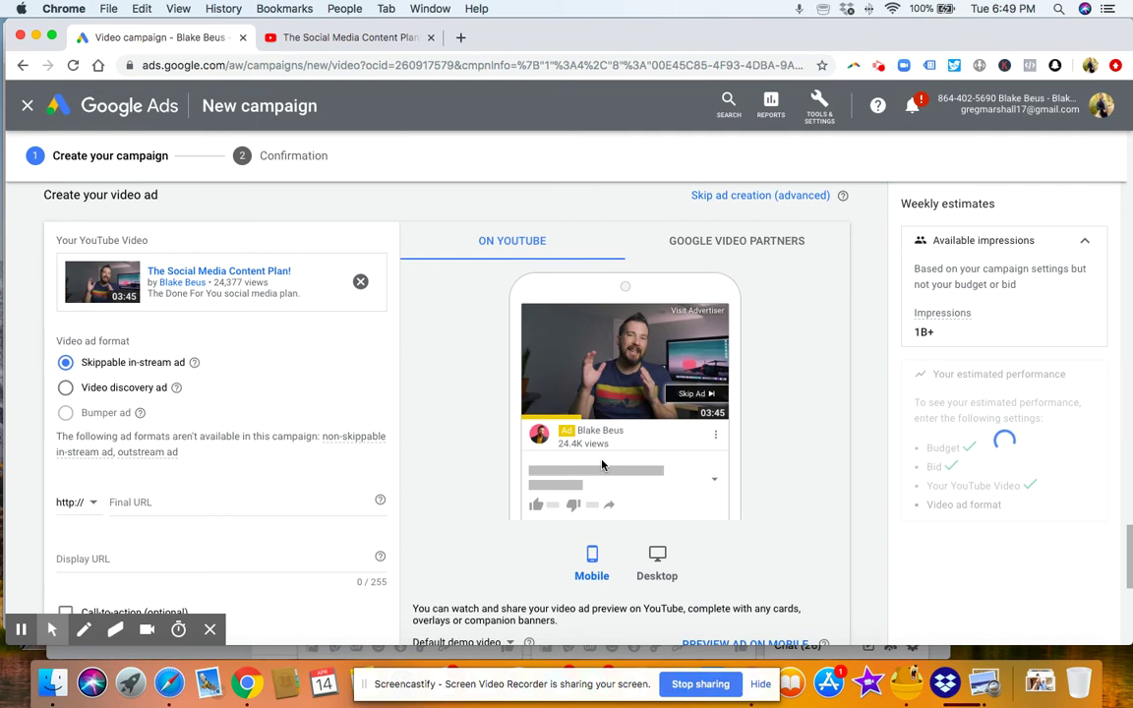
click(665, 556)
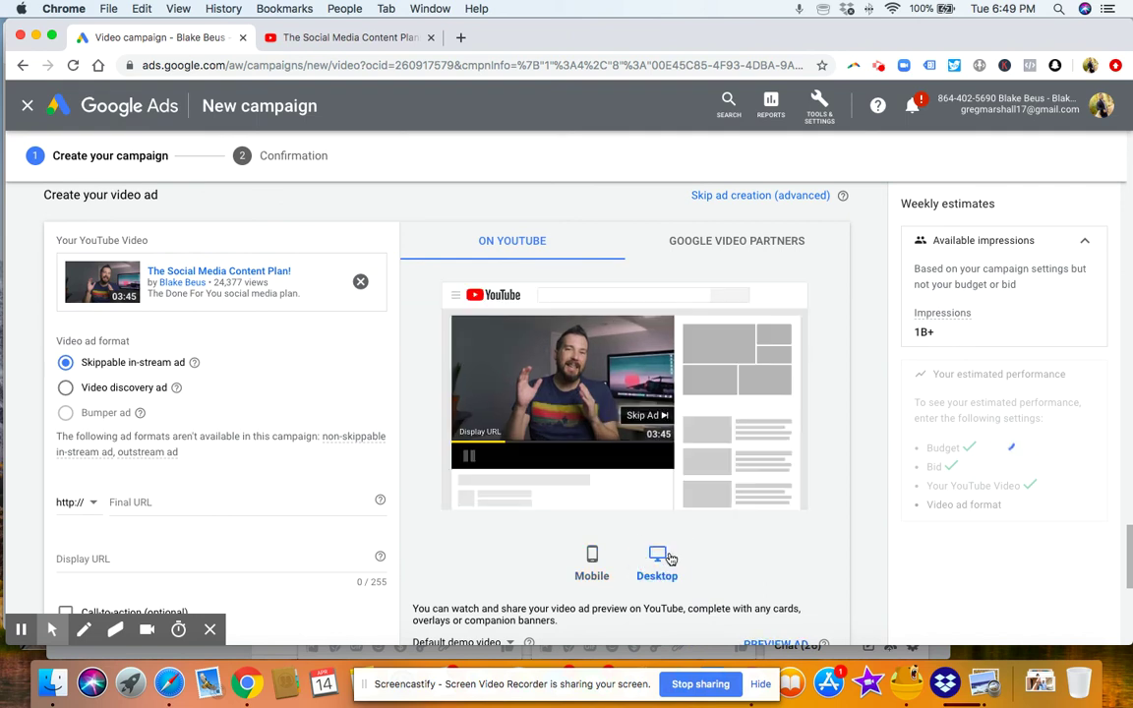
scroll(590, 541, down, 1)
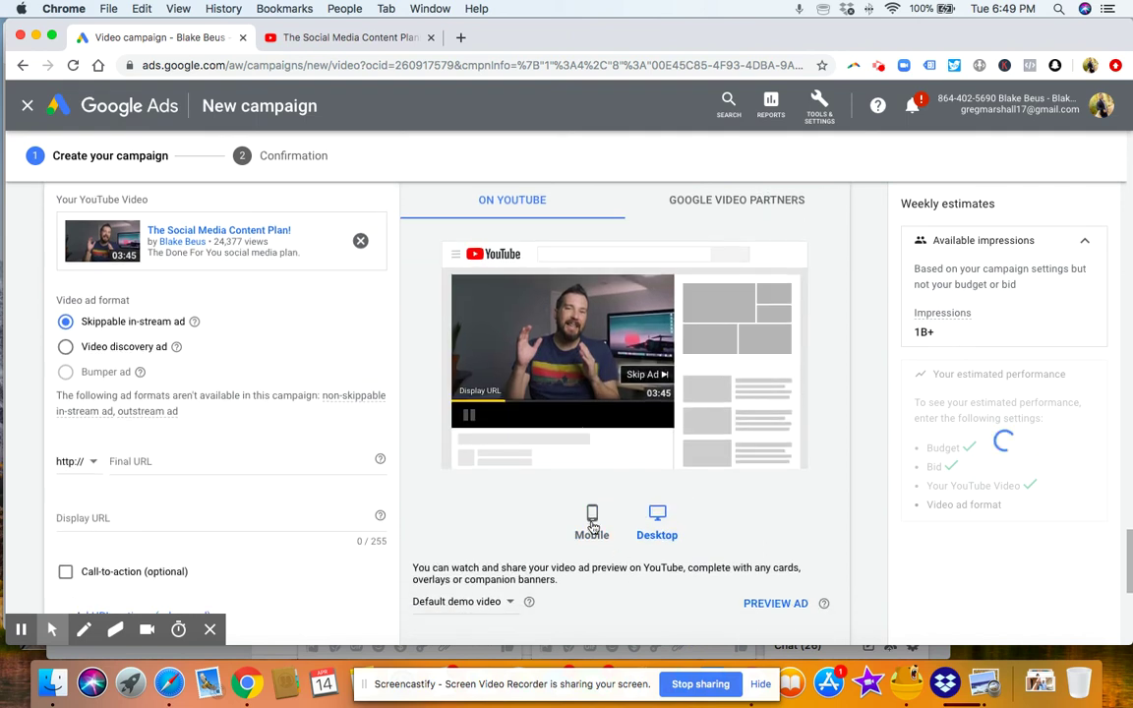
click(592, 521)
click(656, 518)
scroll(740, 258, up, 1)
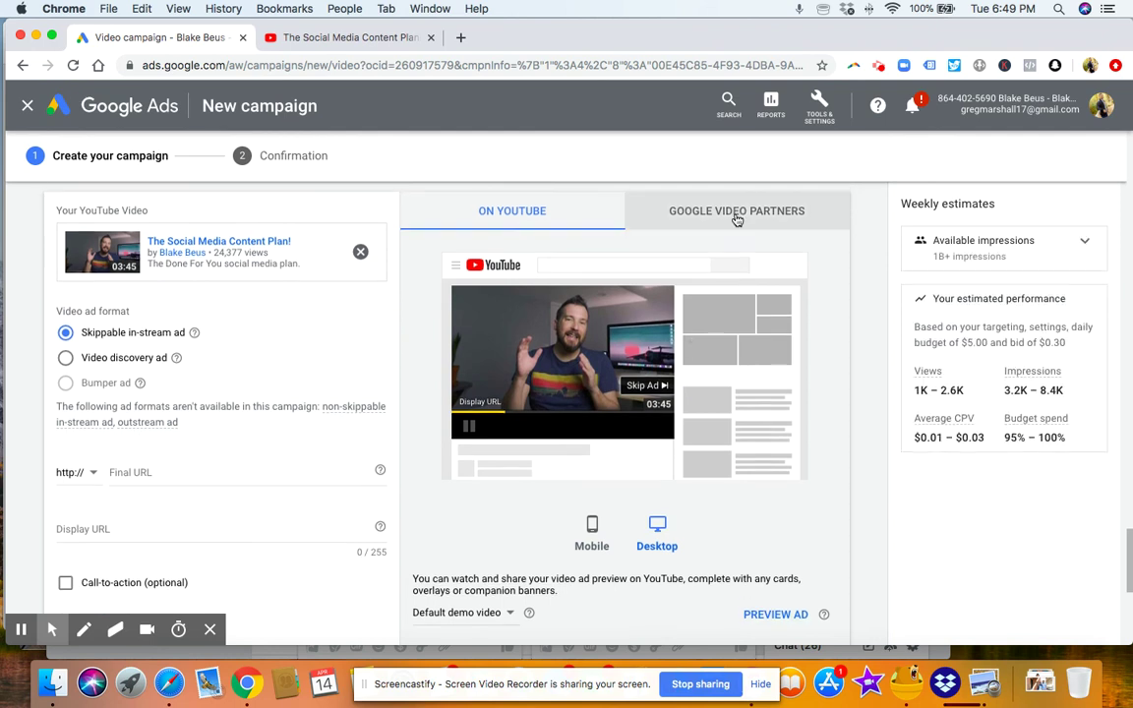
click(736, 218)
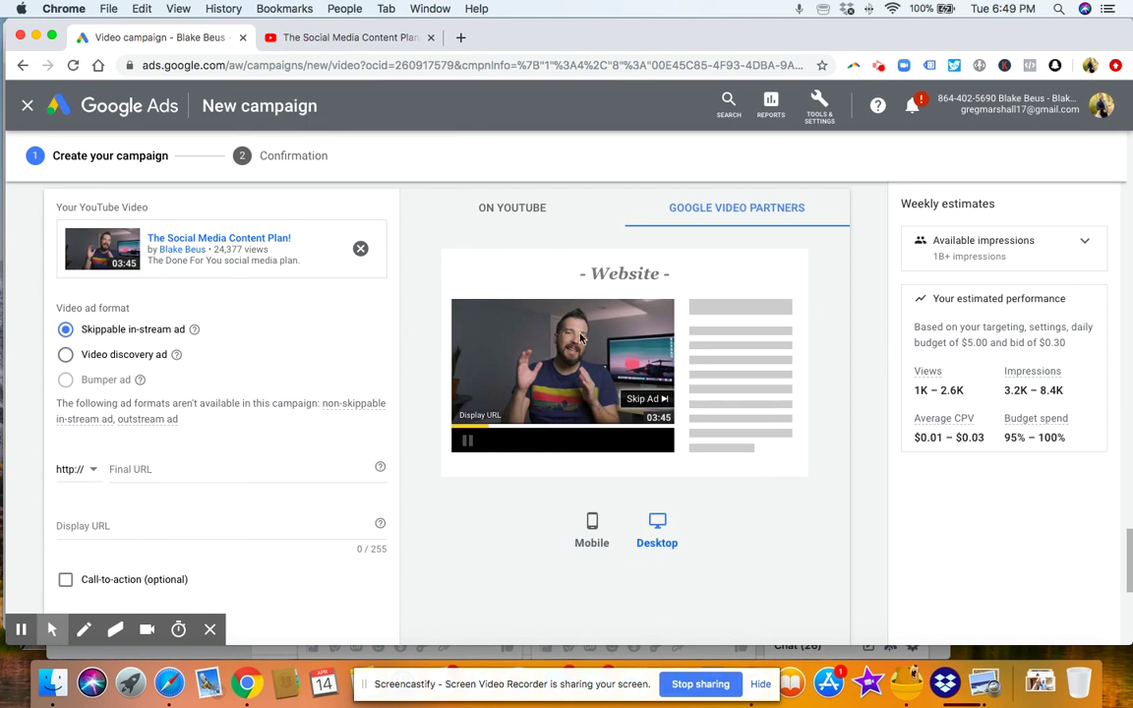
click(523, 210)
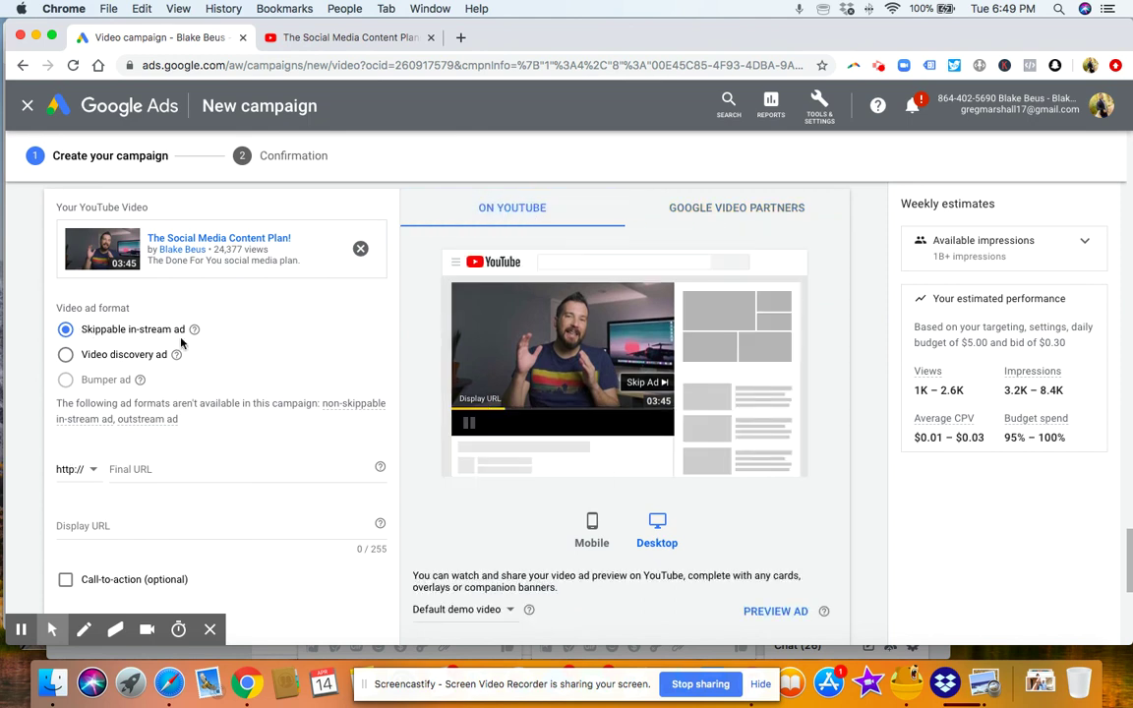
mouse_move(200, 337)
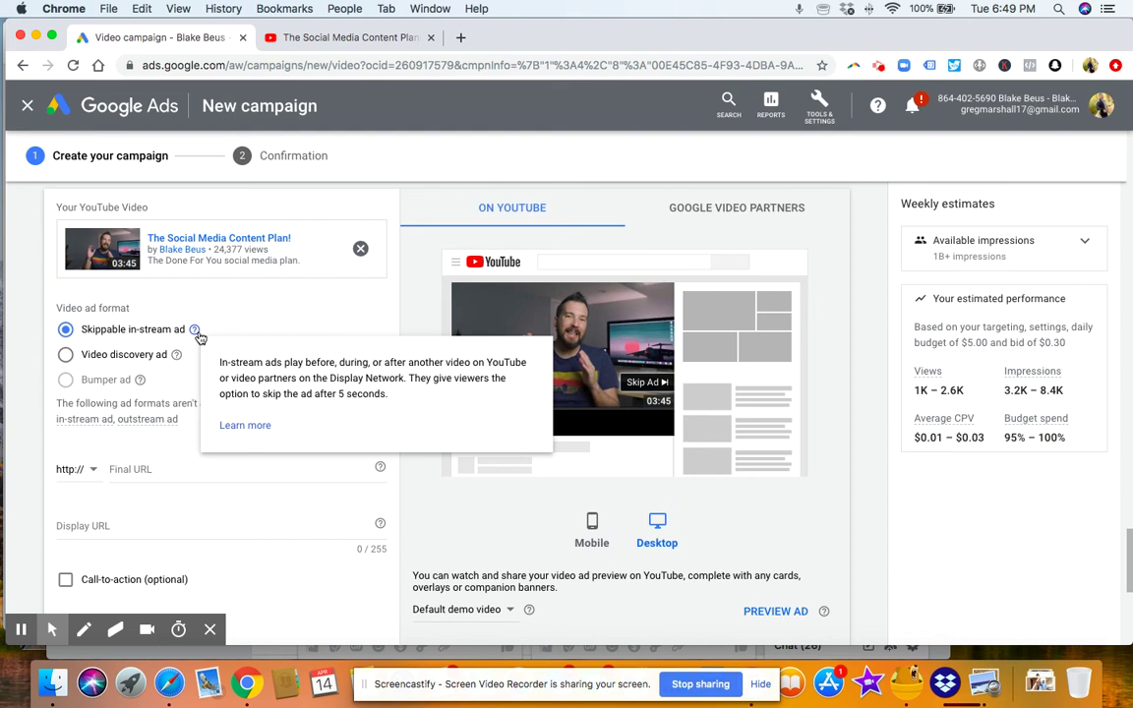
Try the video discovery ad format, compare its YouTube search and related ad previews, and return to the skippable in-stream format
click(66, 356)
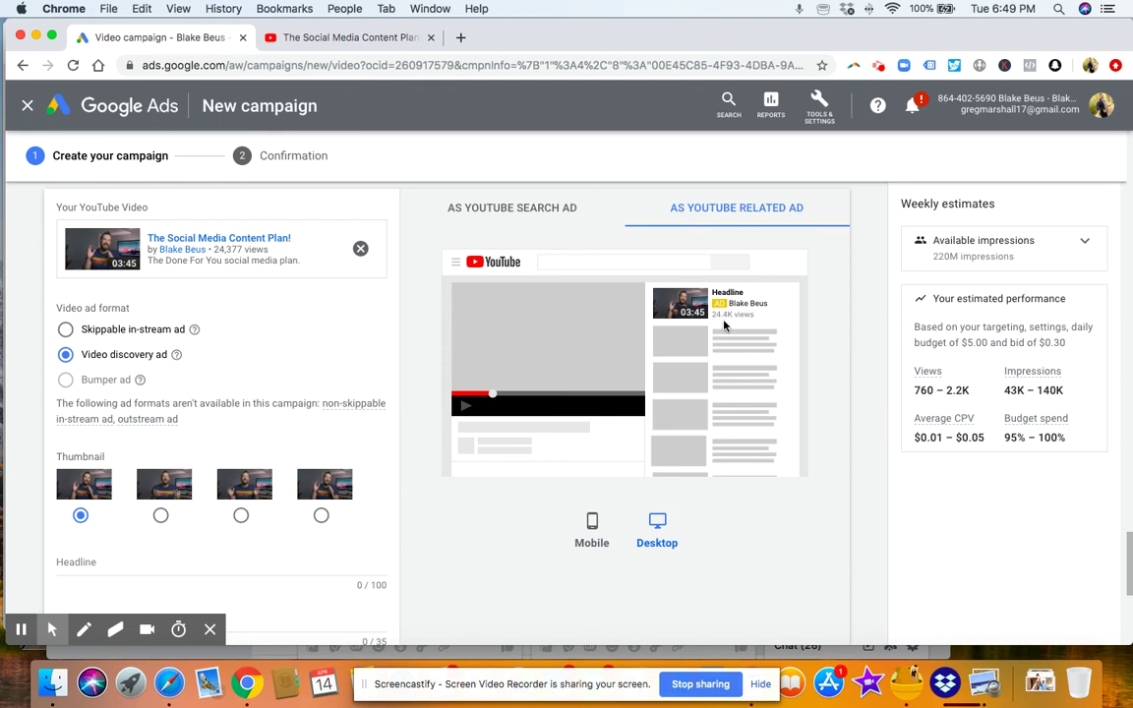
click(530, 210)
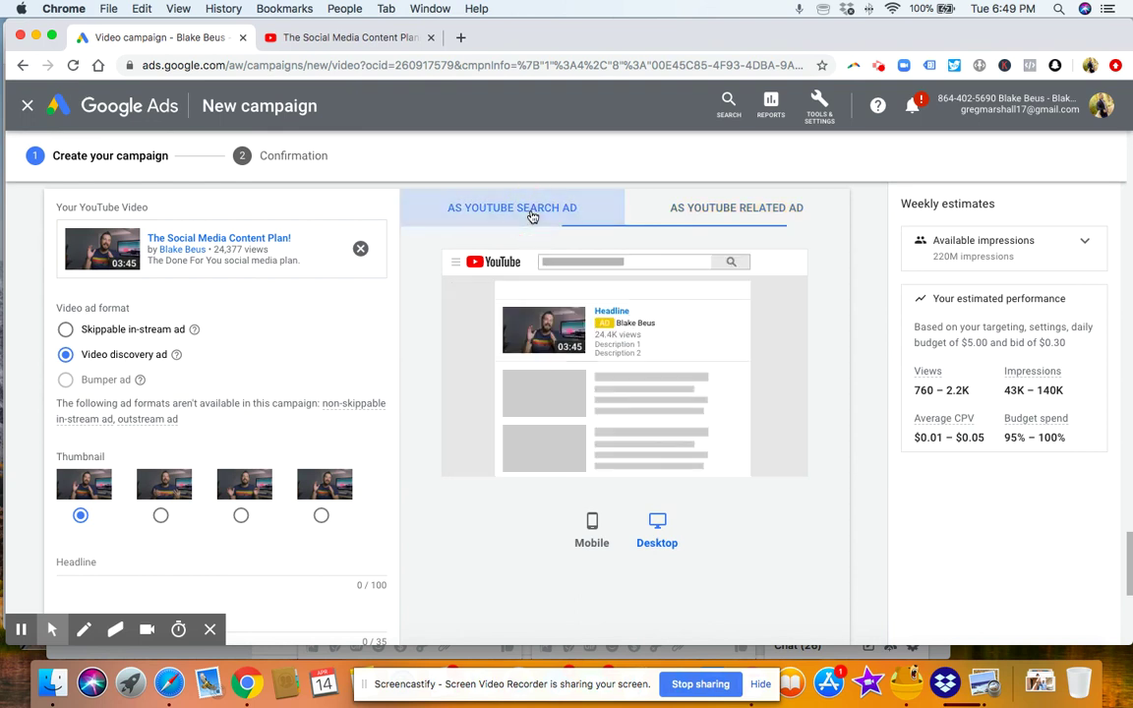
click(726, 214)
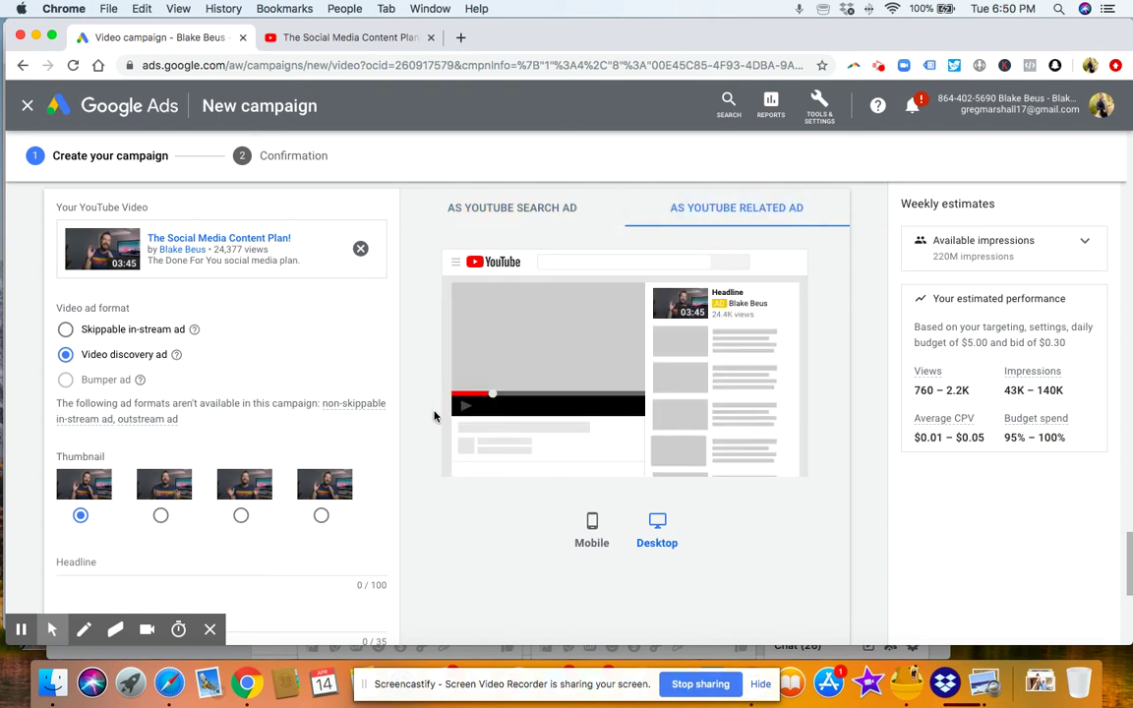
click(544, 219)
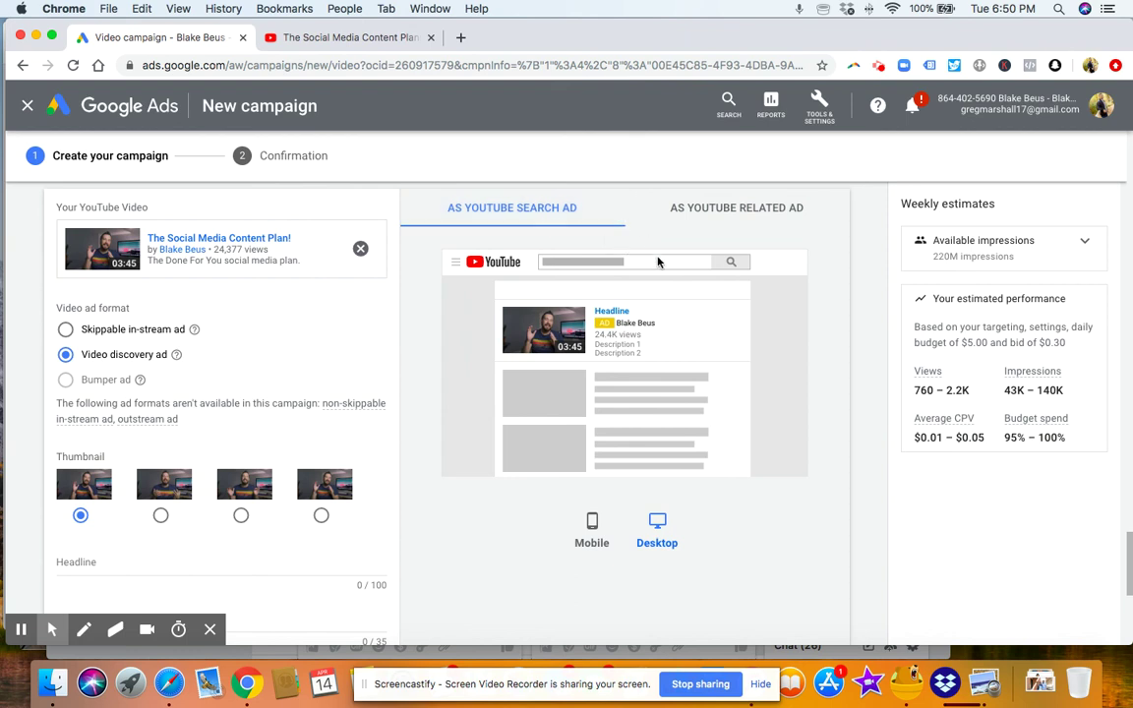
click(757, 223)
click(562, 209)
click(767, 221)
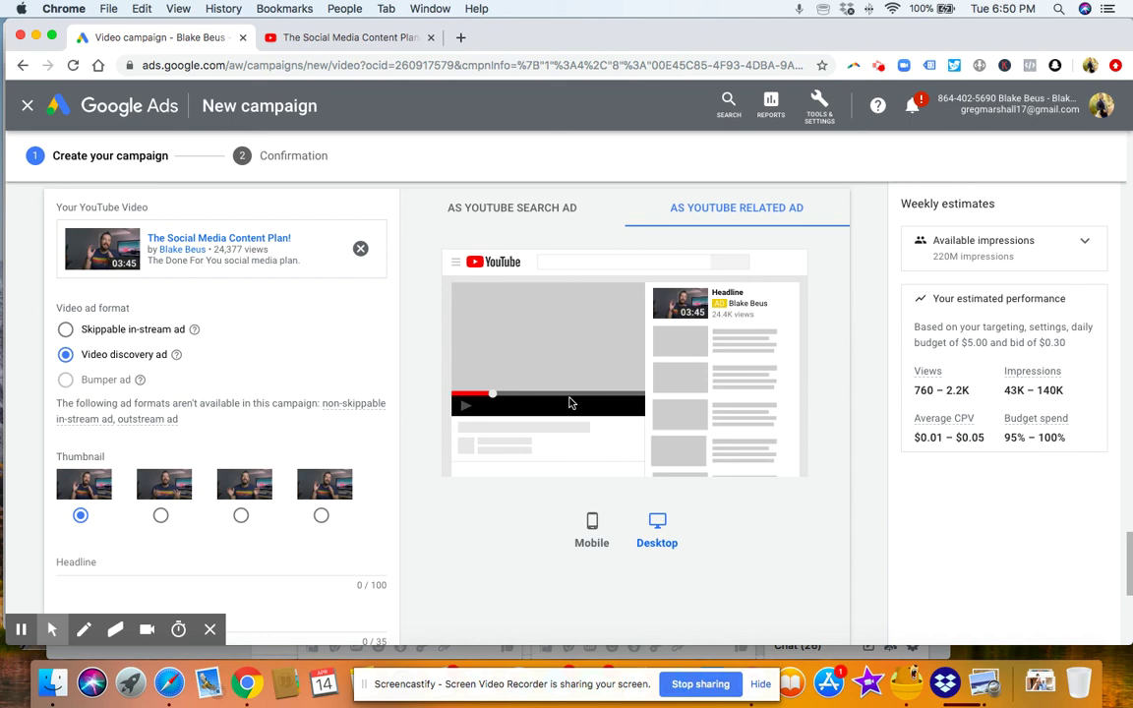
scroll(390, 390, down, 1)
click(65, 290)
scroll(148, 403, down, 1)
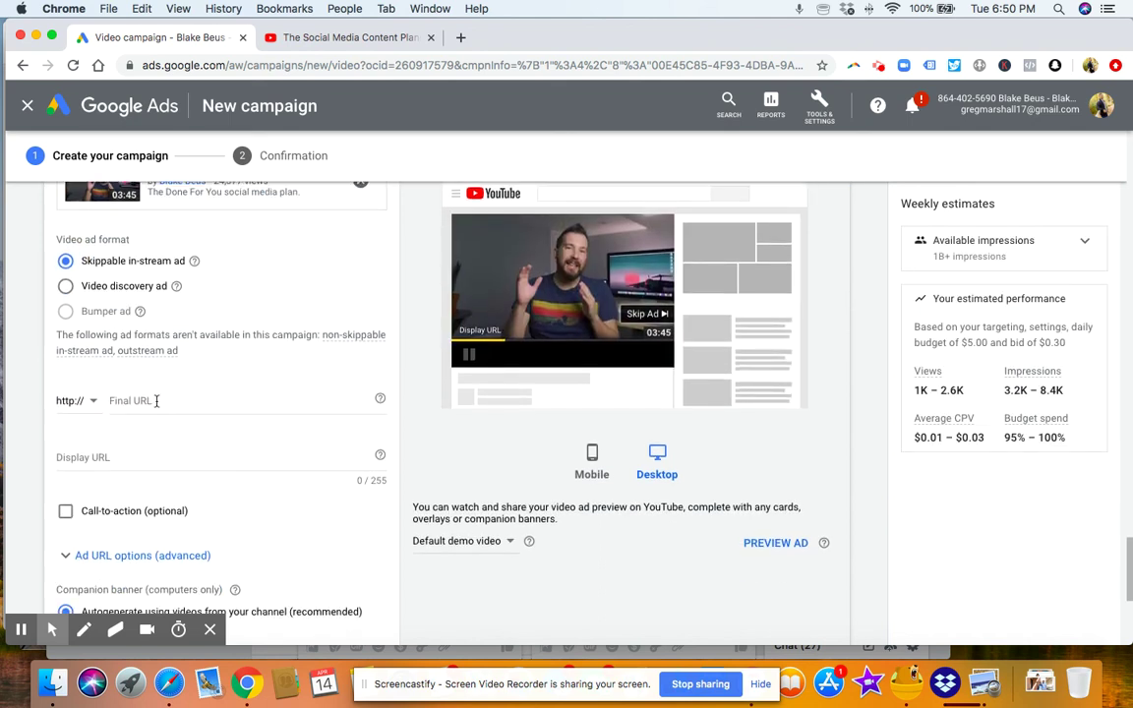
click(154, 404)
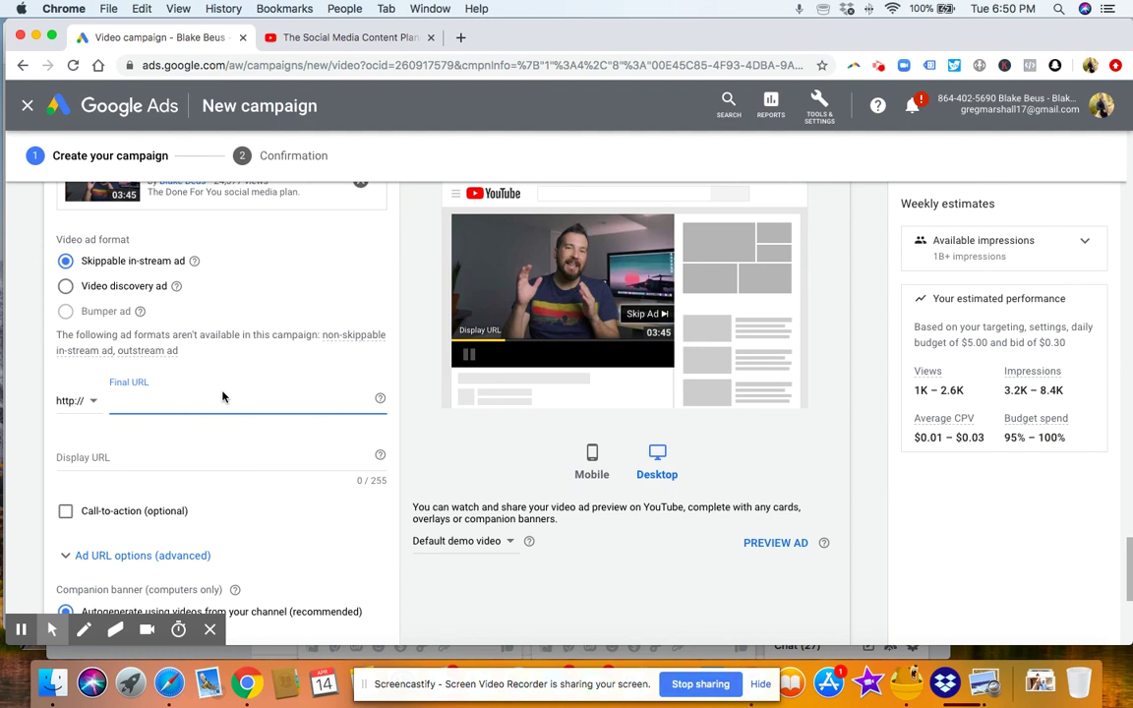
text(www.test.com)
click(136, 464)
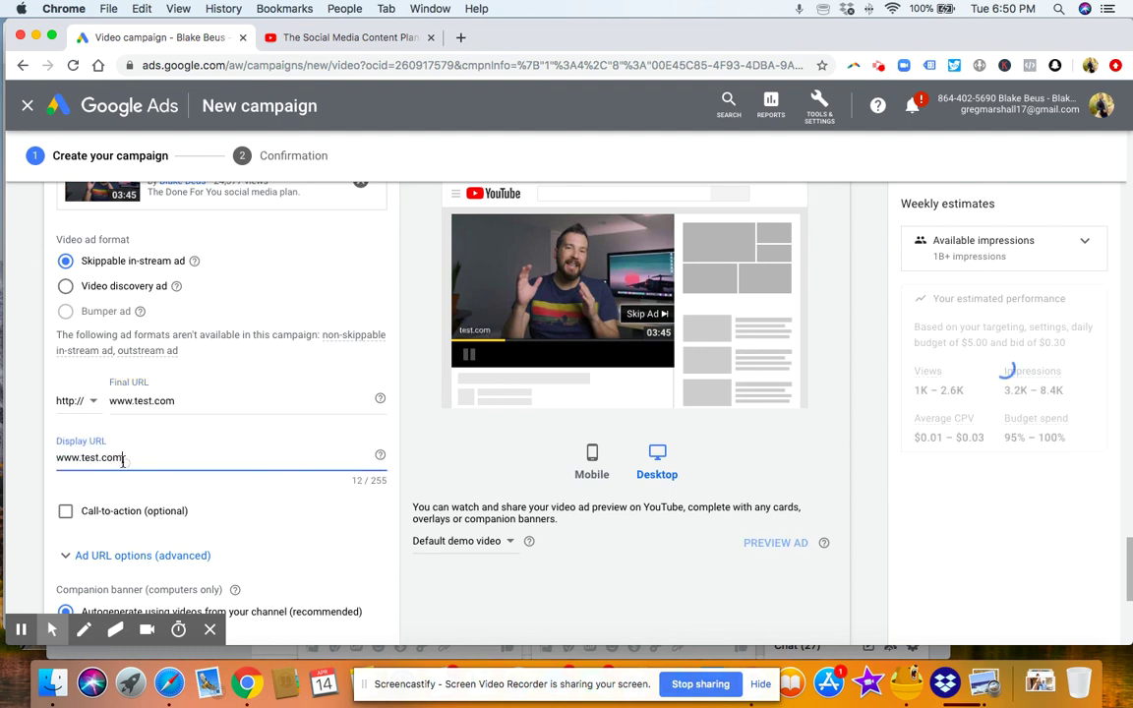
Enable the ad's optional call-to-action with the text "learn more" and the headline "buy now", and check it in the preview
scroll(128, 462, down, 1)
click(102, 476)
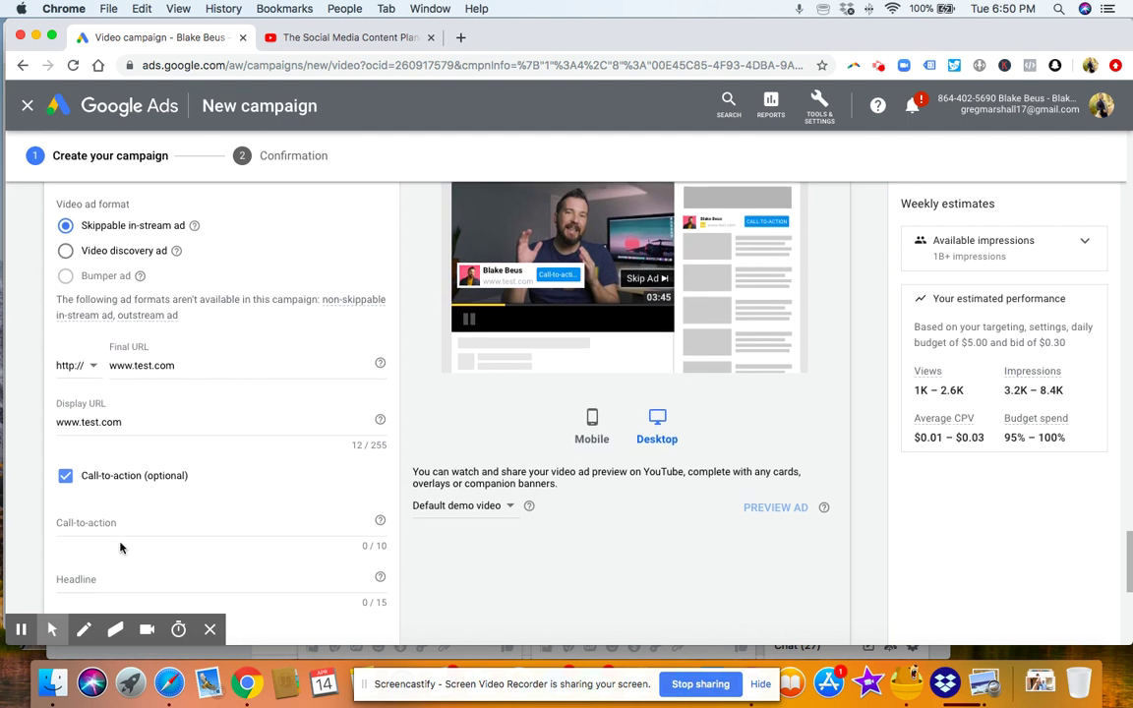
click(103, 578)
text(buy now)
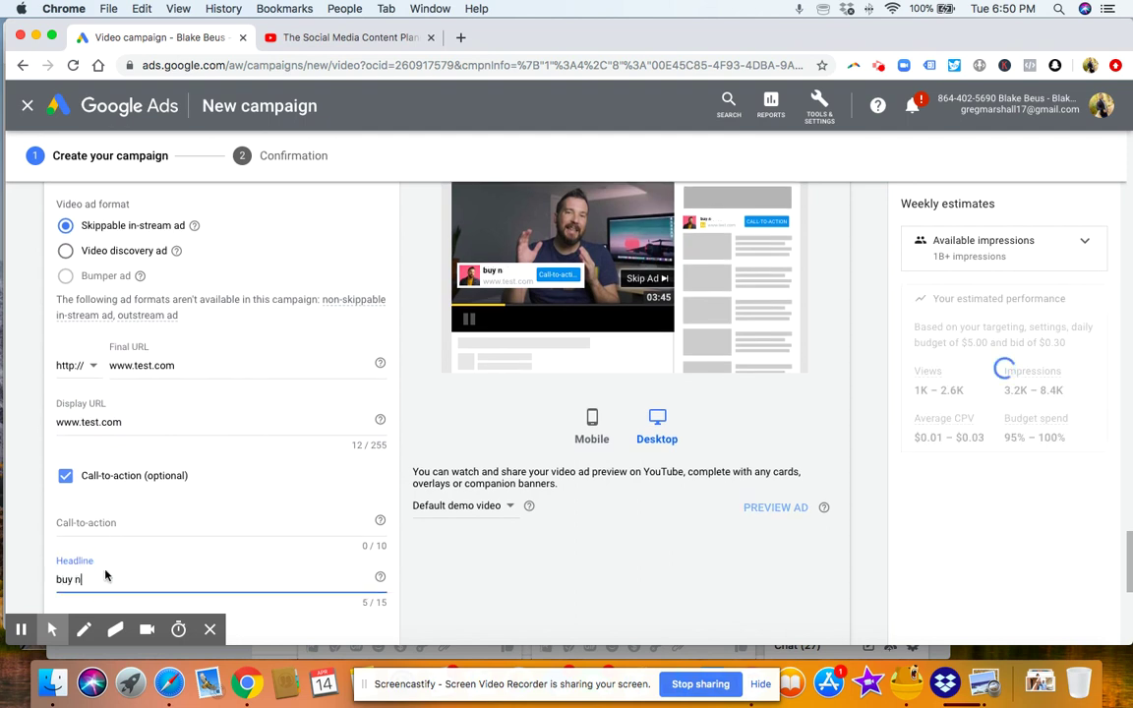
click(113, 523)
text(learn more)
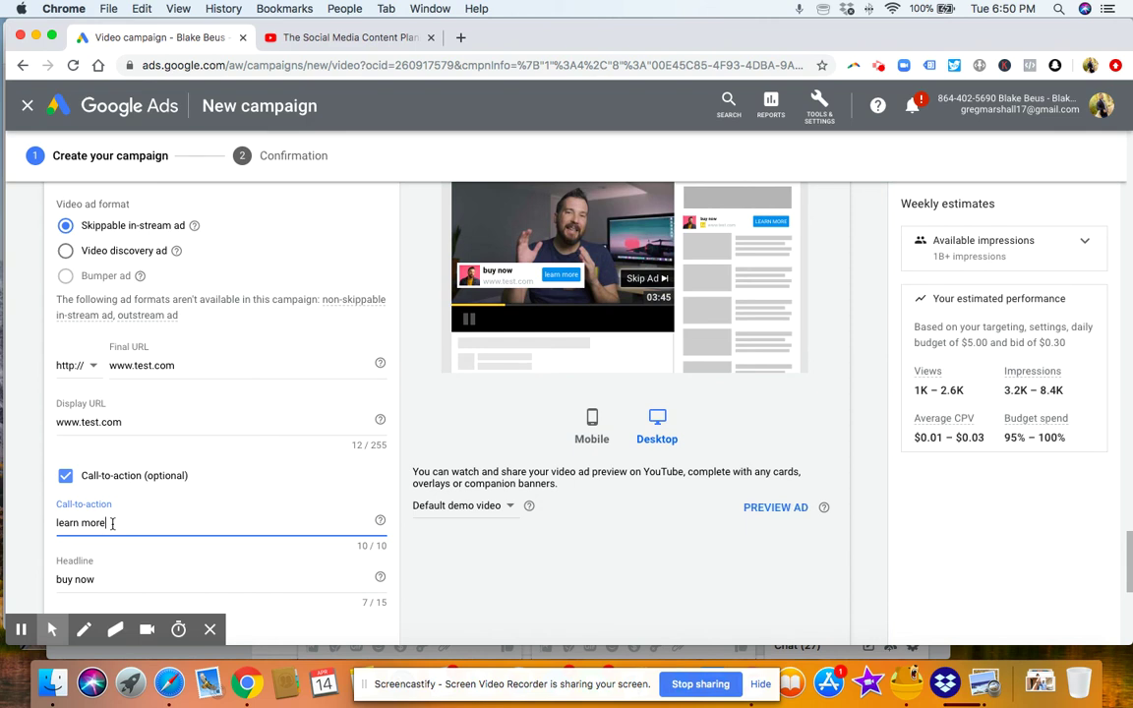
scroll(723, 261, up, 2)
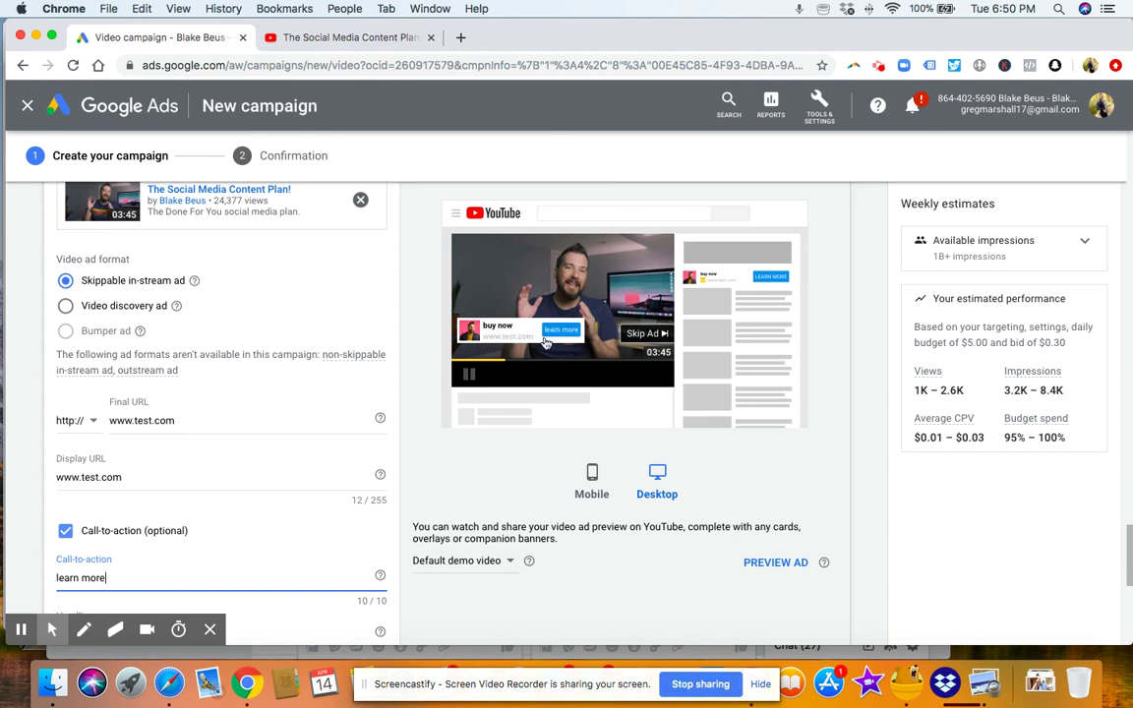
scroll(635, 328, down, 4)
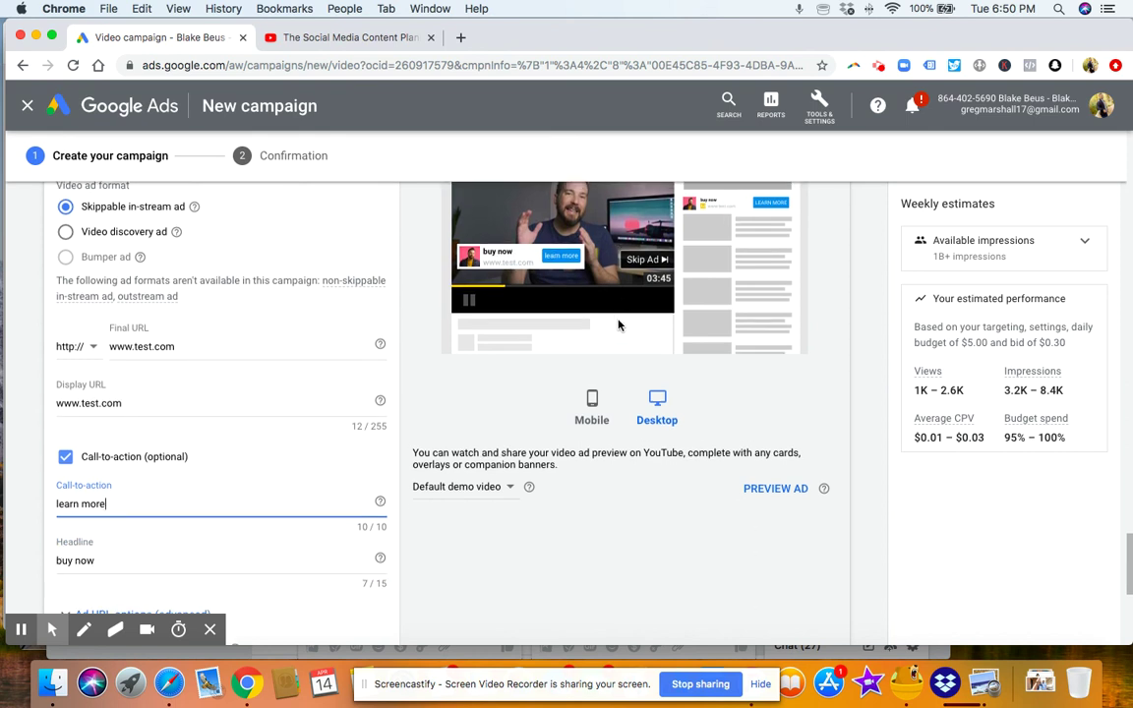
scroll(255, 459, down, 2)
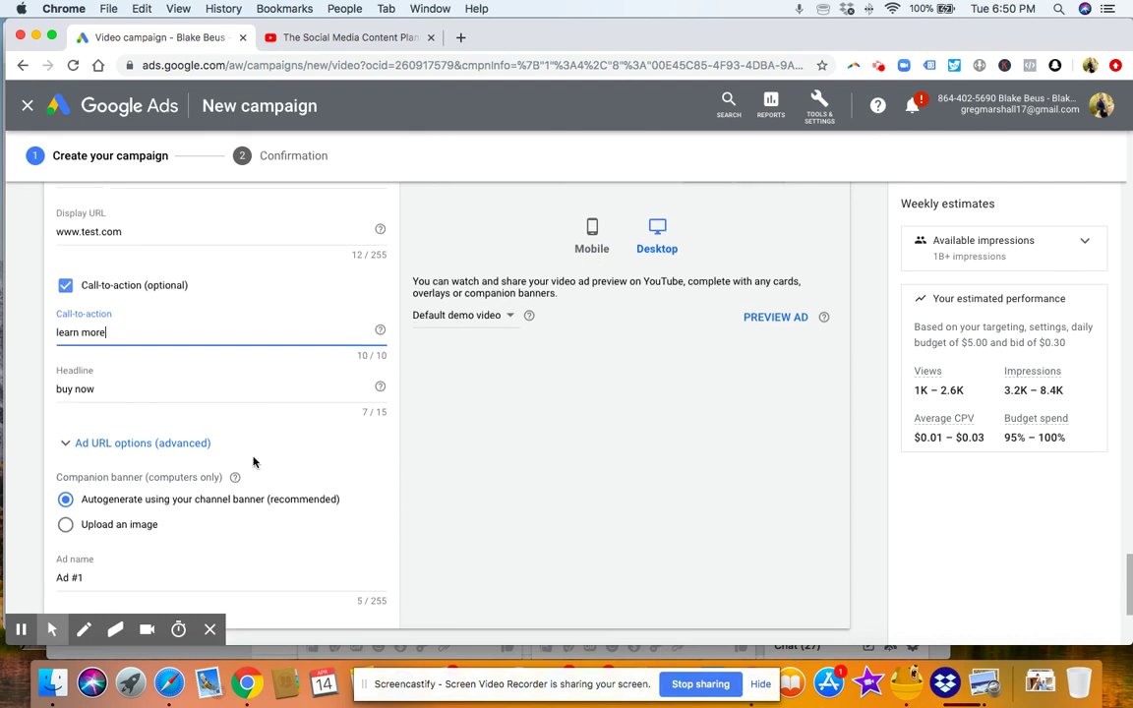
Name the ad "test"
triple_click(125, 580)
text(test)
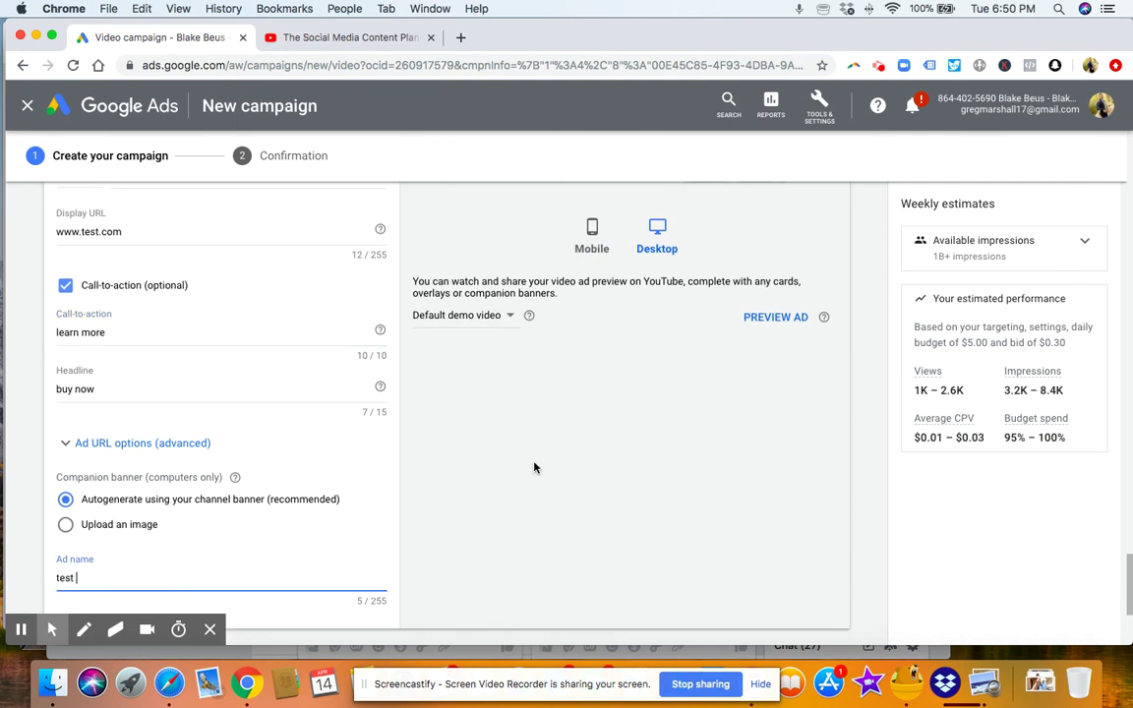
Switch the ad to the video discovery format with headline "Test this now" and descriptions "buy now" and "hurry"
scroll(533, 468, up, 5)
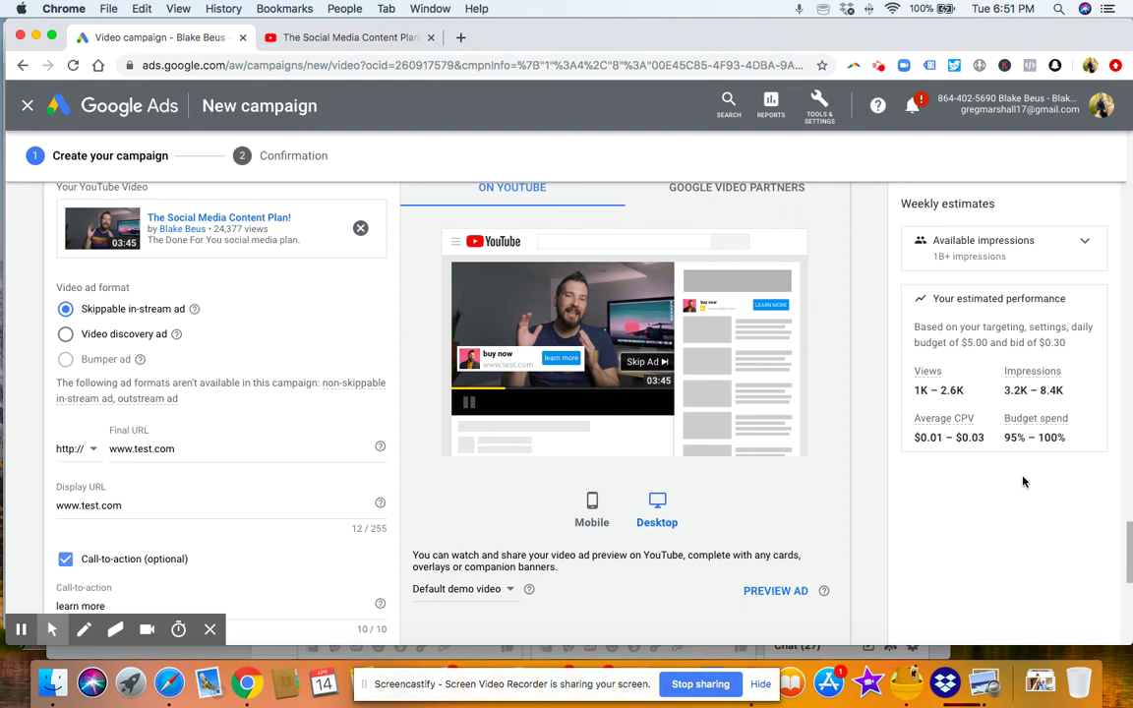
click(66, 335)
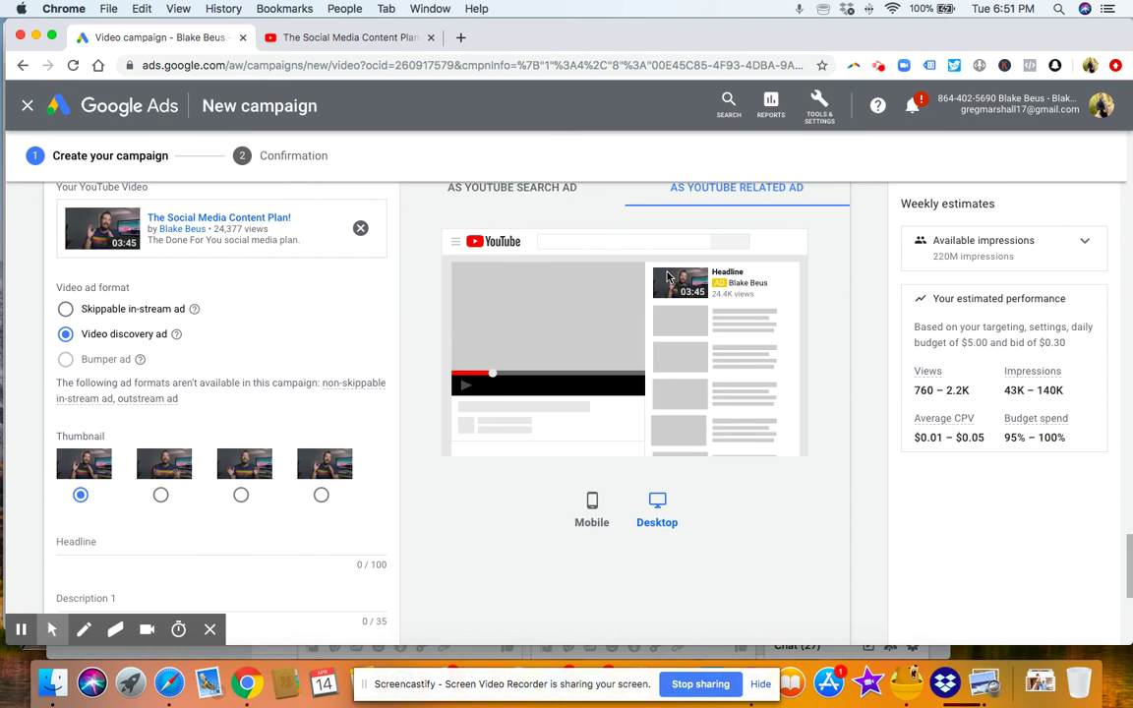
scroll(141, 417, down, 1)
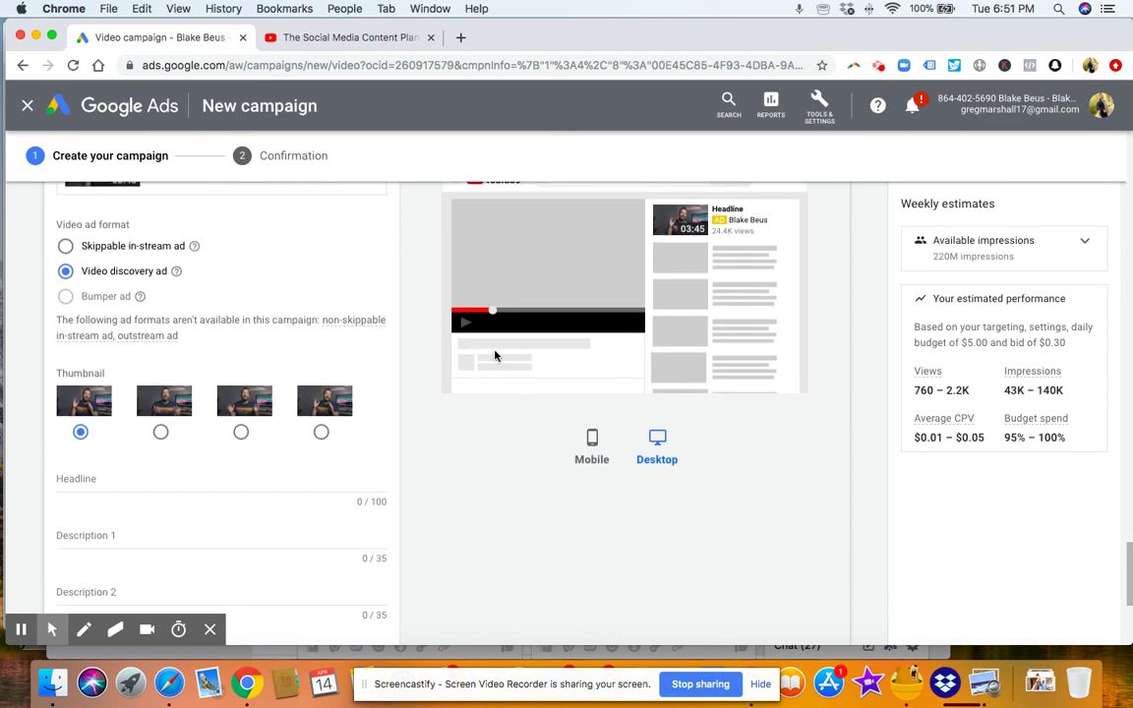
scroll(246, 433, down, 1)
click(145, 452)
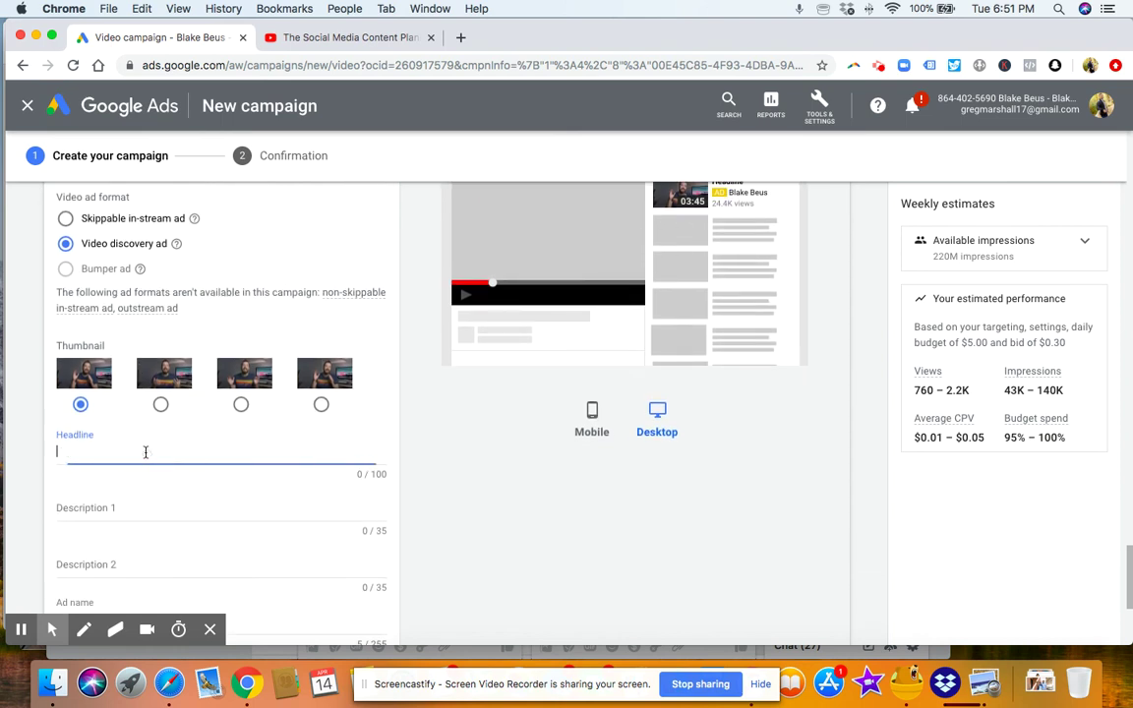
text(Test this now)
click(108, 510)
text(buy now)
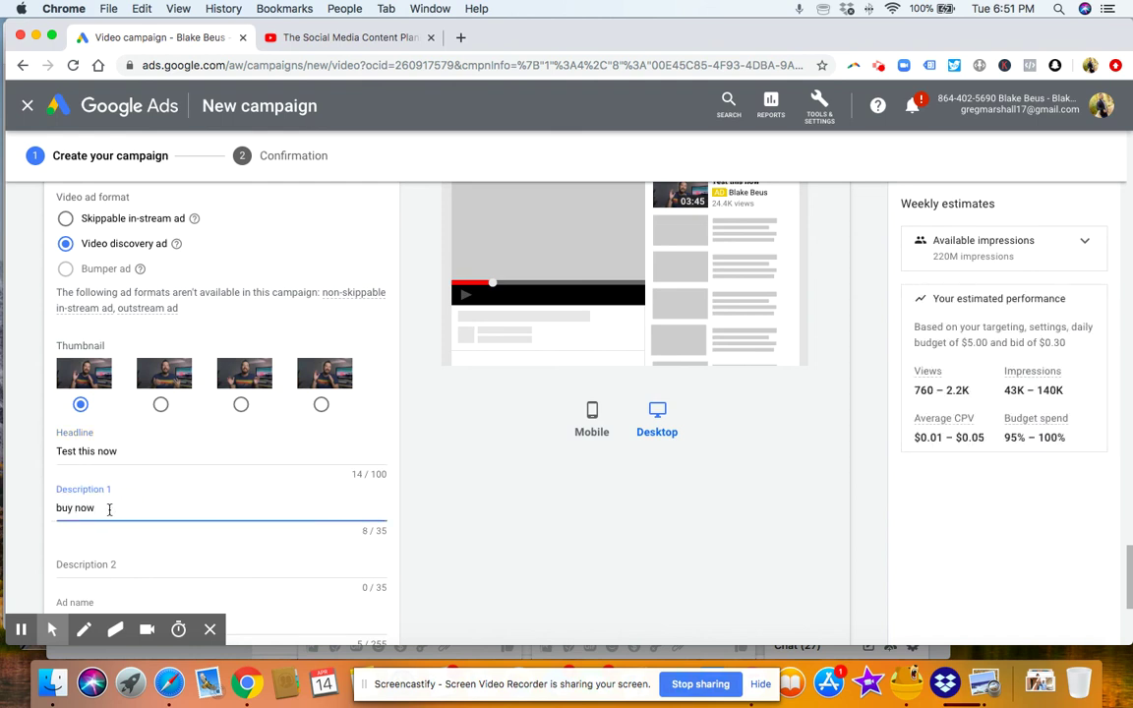
click(103, 563)
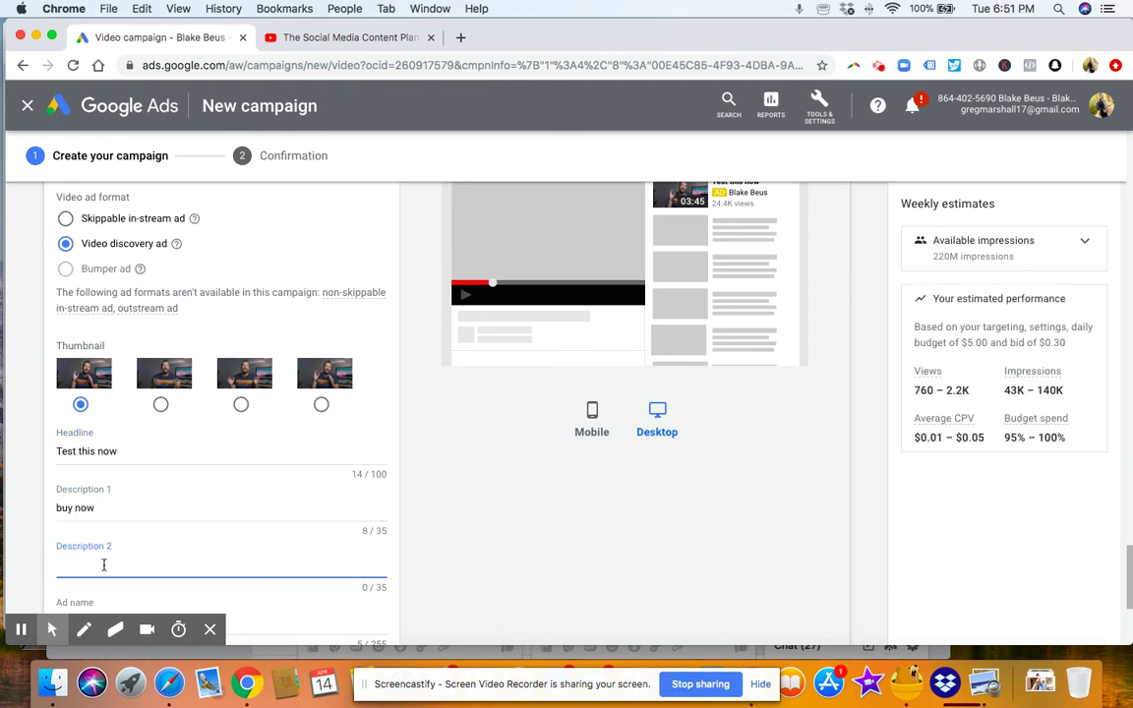
scroll(533, 528, down, 3)
Examine the discovery ad's YouTube related ad preview for desktop and mobile, and review the entered ad text
scroll(544, 526, up, 2)
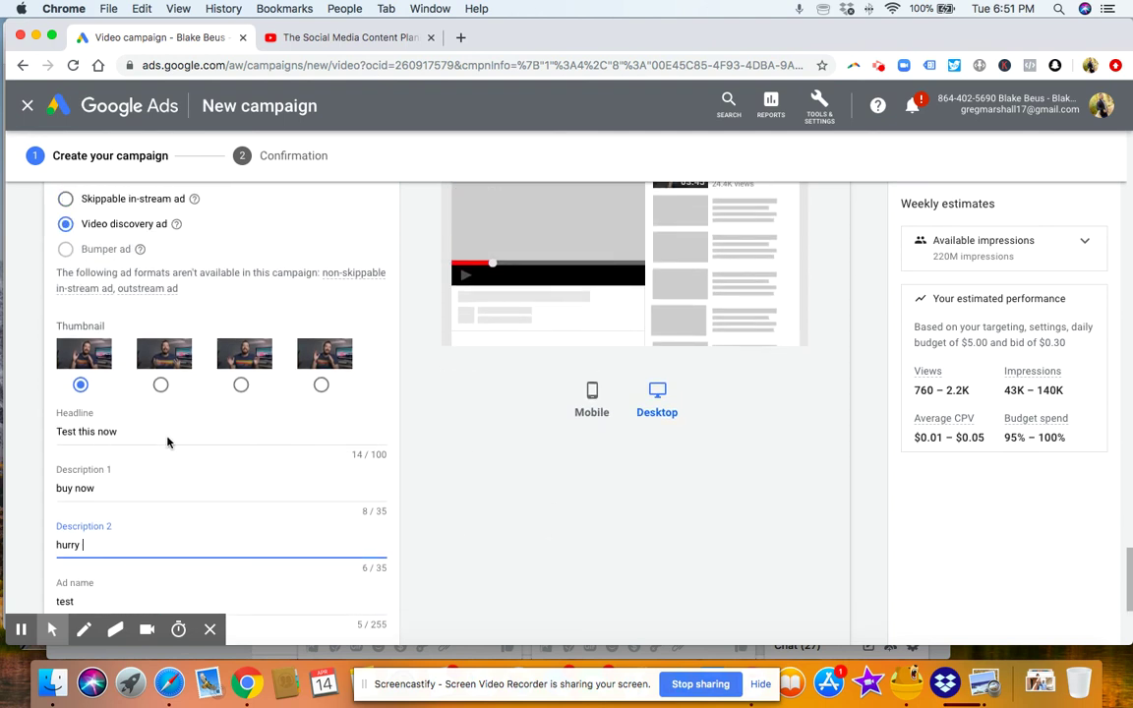
scroll(313, 456, up, 2)
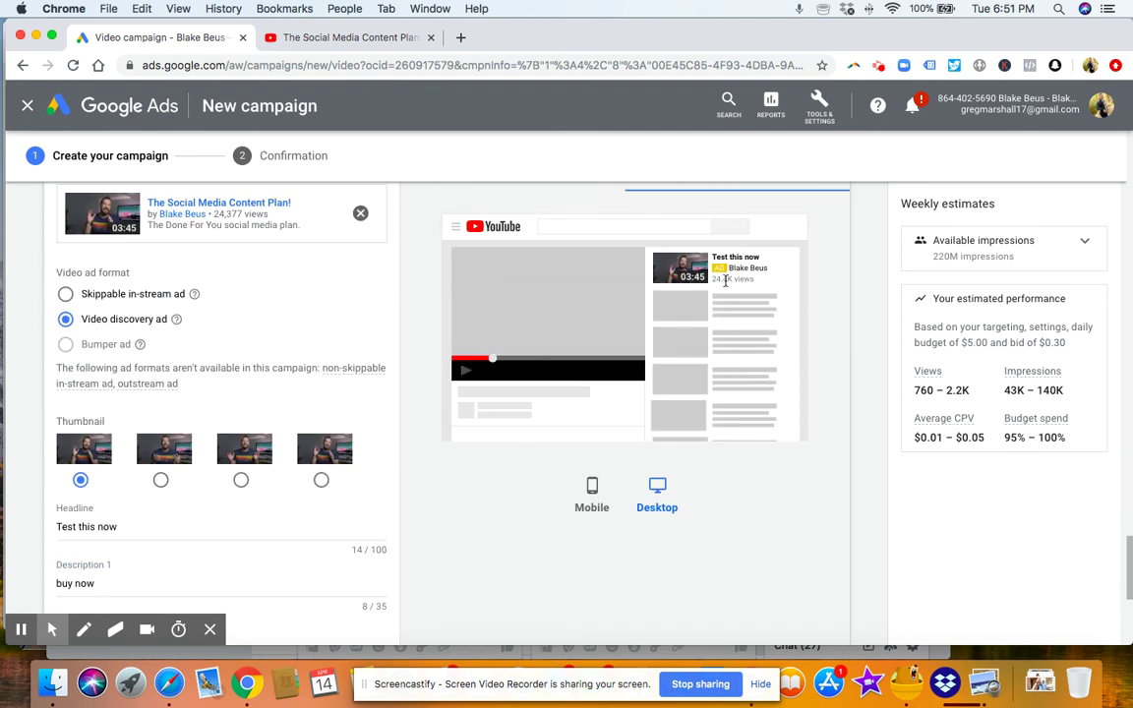
click(588, 511)
scroll(501, 484, down, 2)
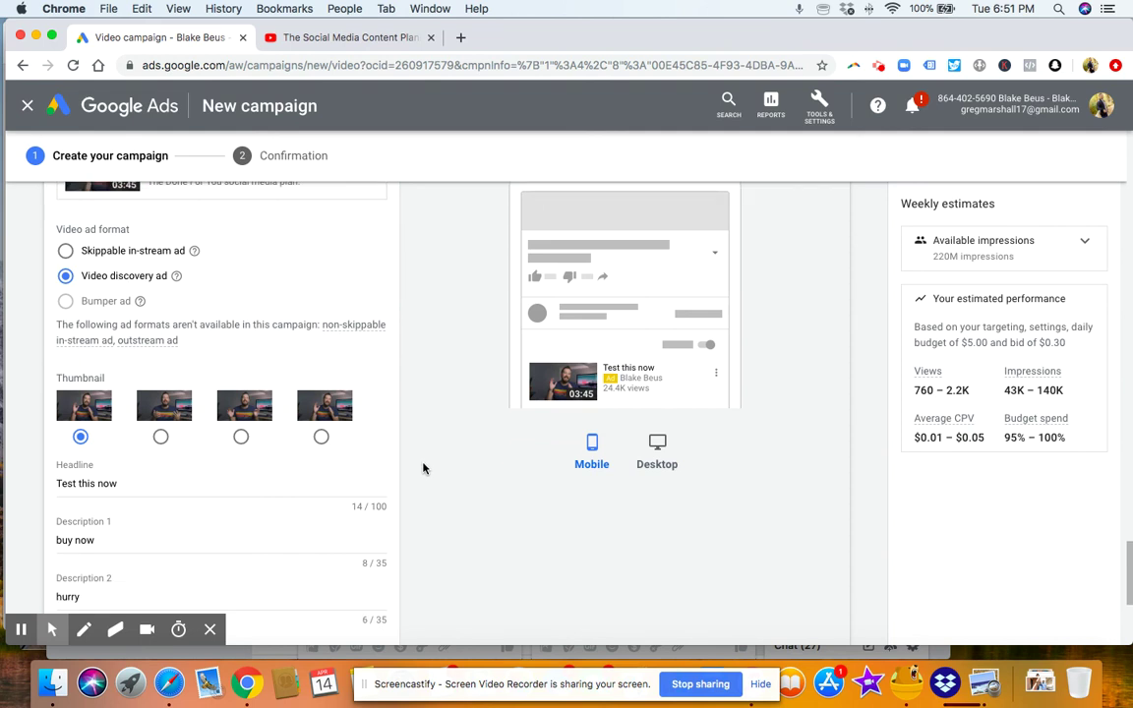
click(645, 440)
scroll(639, 442, down, 1)
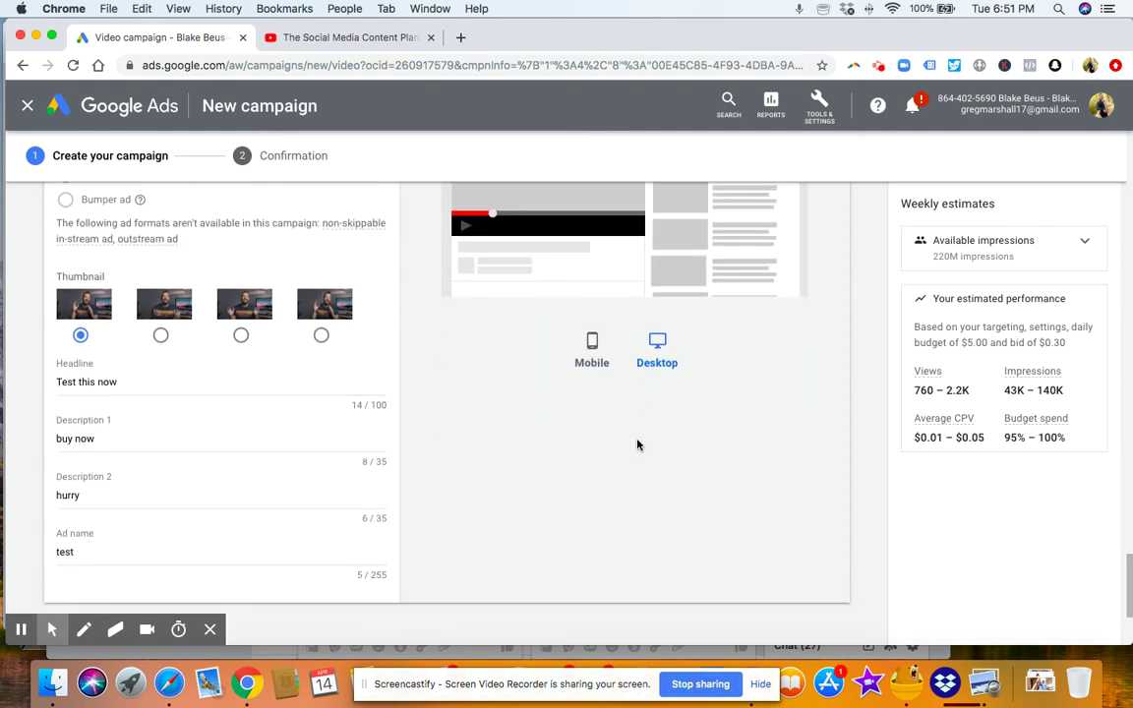
scroll(649, 442, up, 4)
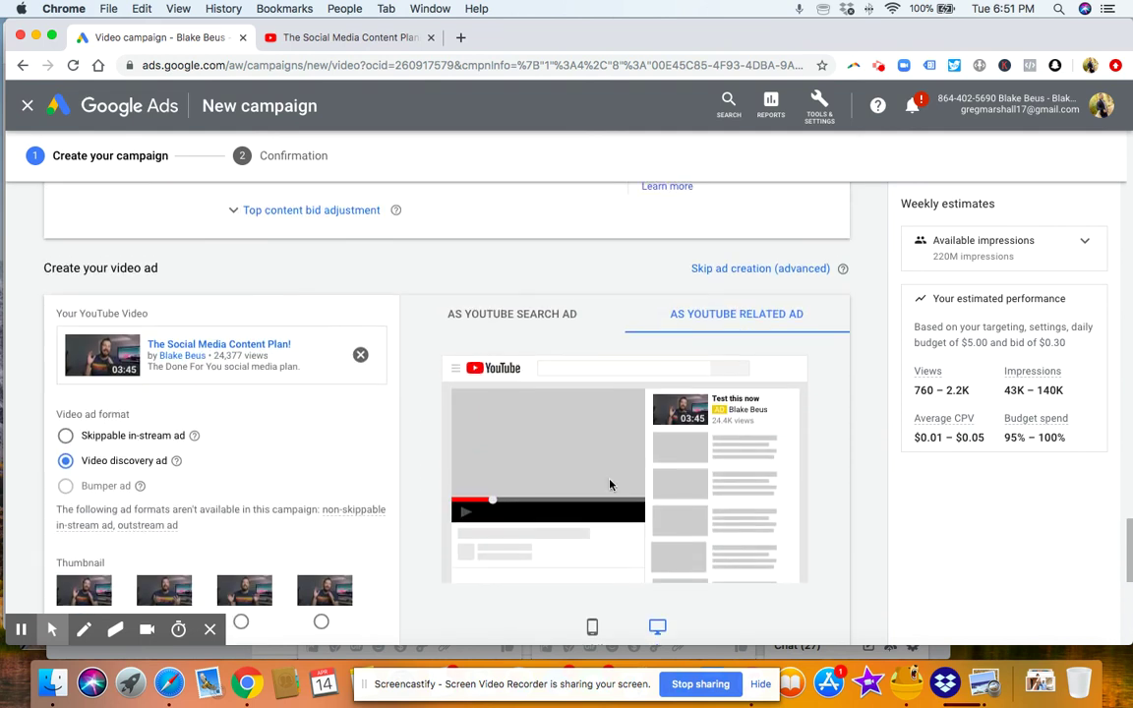
scroll(610, 485, down, 5)
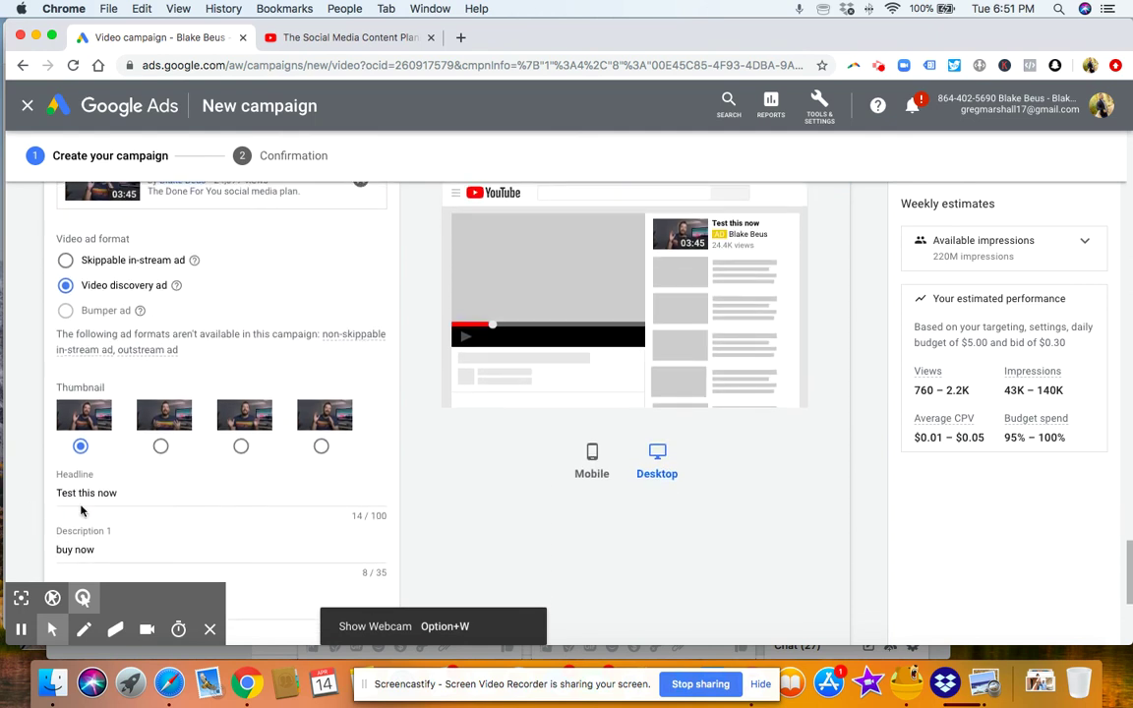
Create the campaign and continue past the confirmation to the new campaign
scroll(167, 541, down, 3)
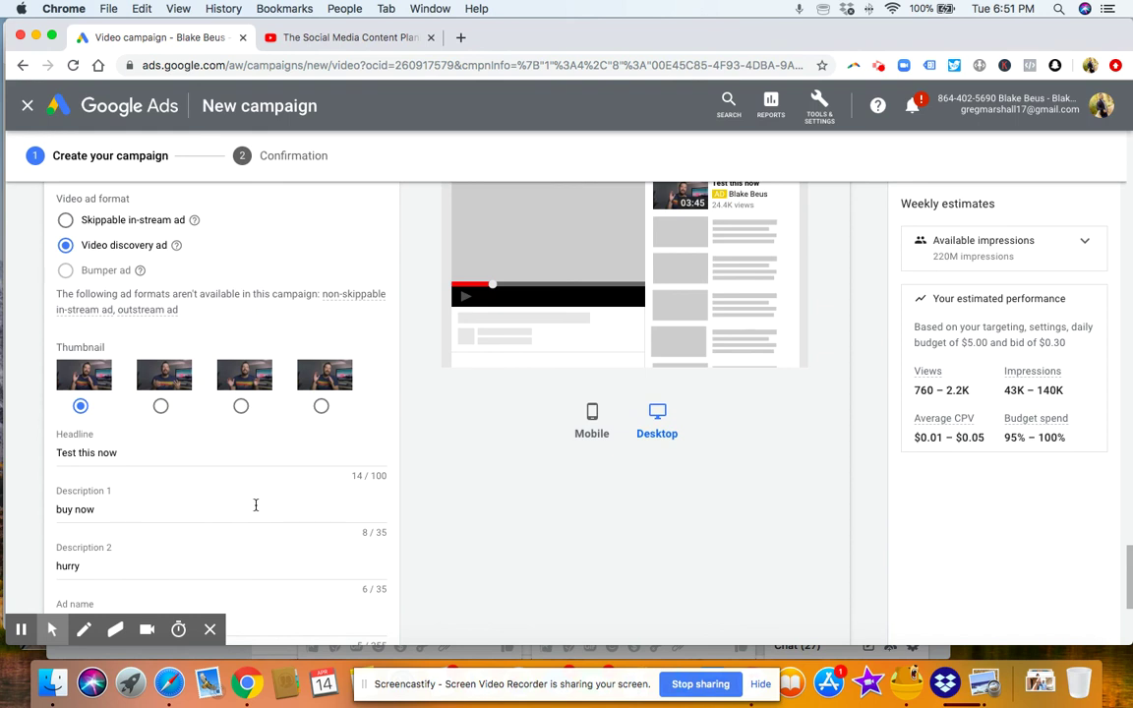
scroll(557, 512, down, 3)
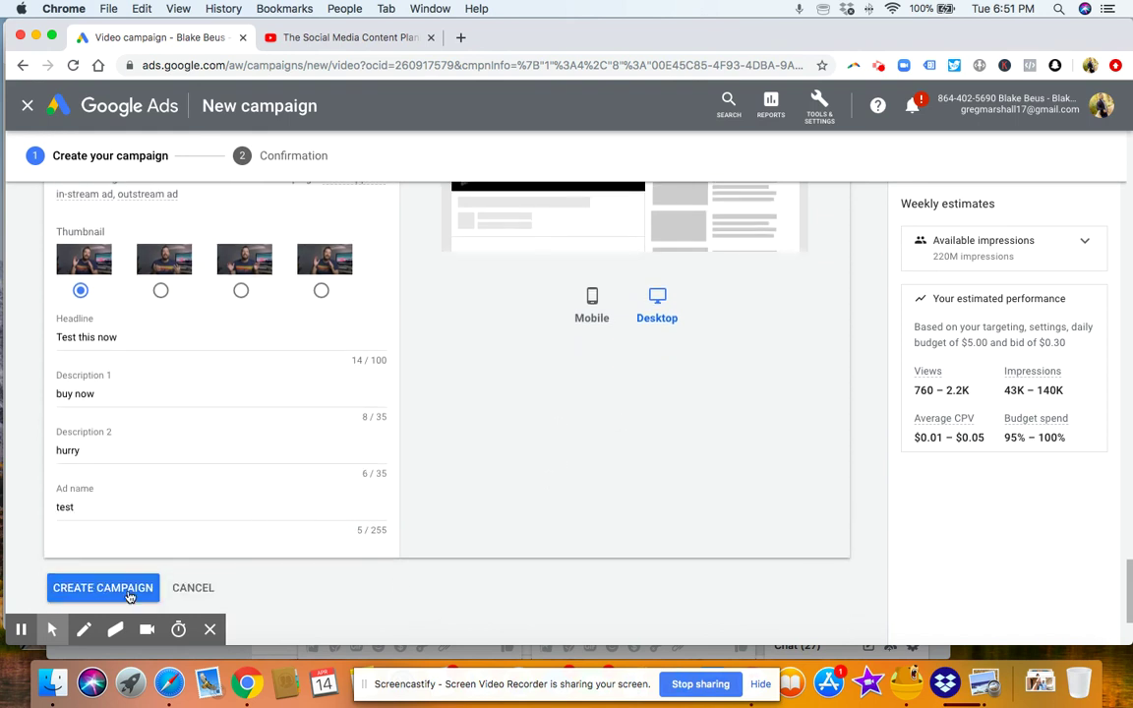
click(98, 588)
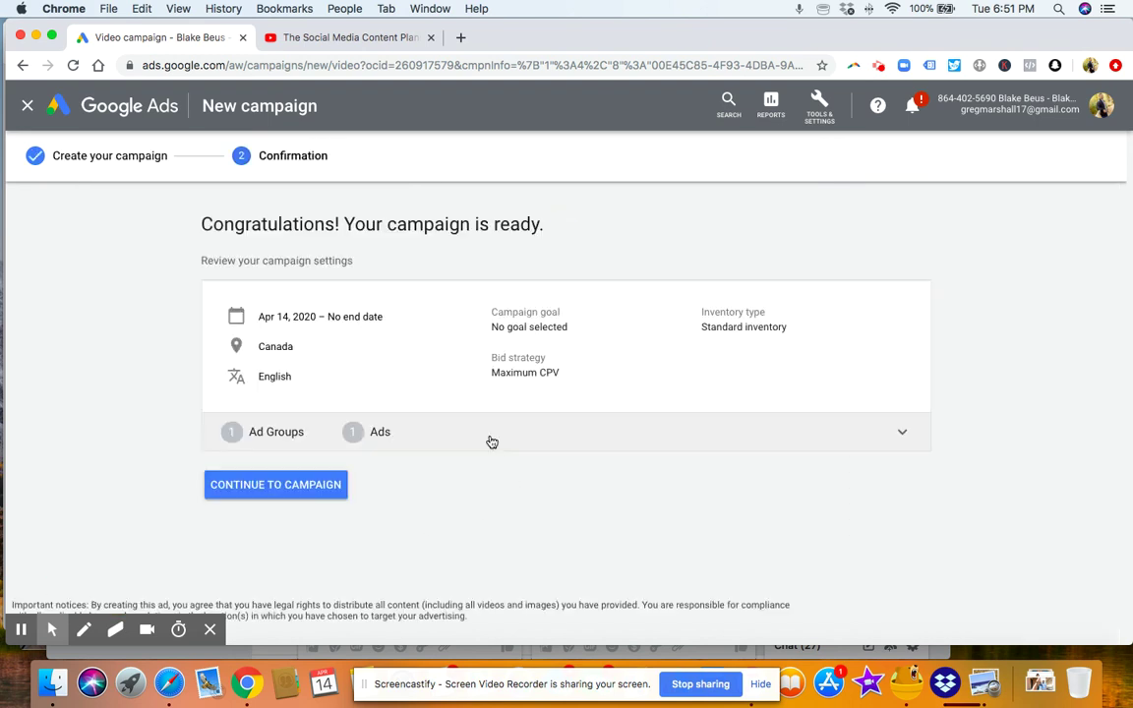
click(314, 486)
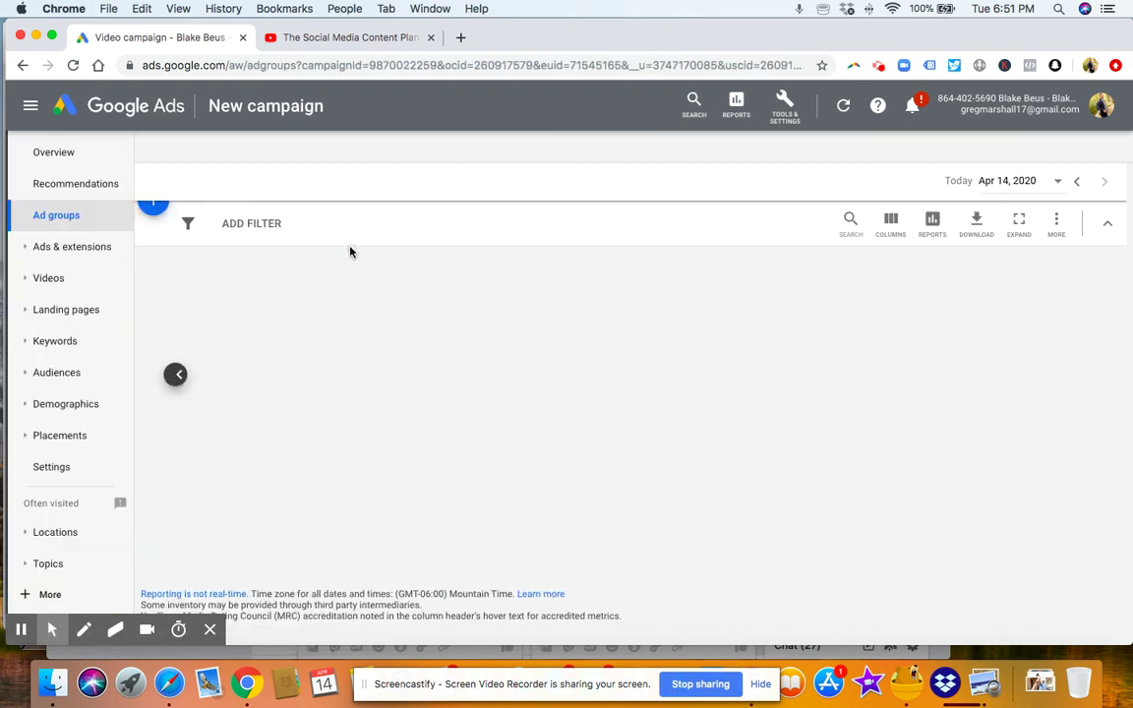